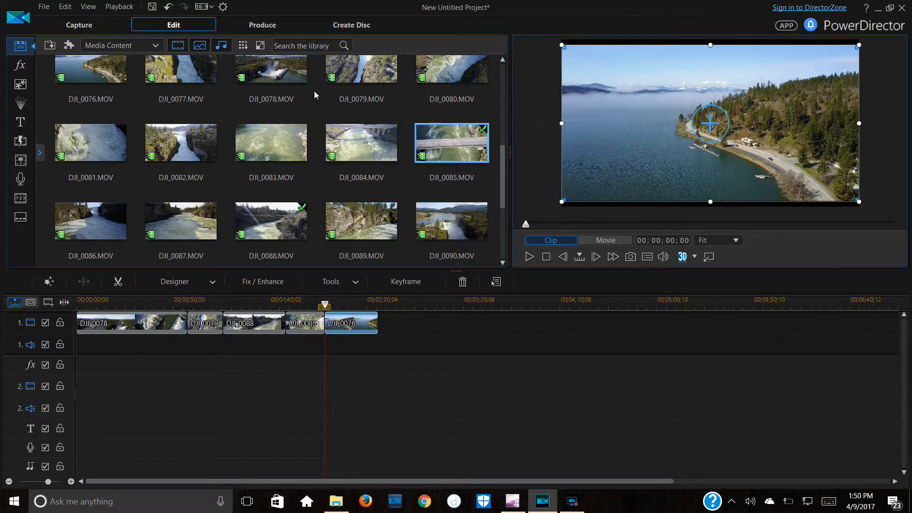
Append DJI_0066.MOV and DJI_0074.MOV from the media library after the DJI_0076 clip on video track 1.
left_click(247, 124)
scroll(246, 123, "up", 5)
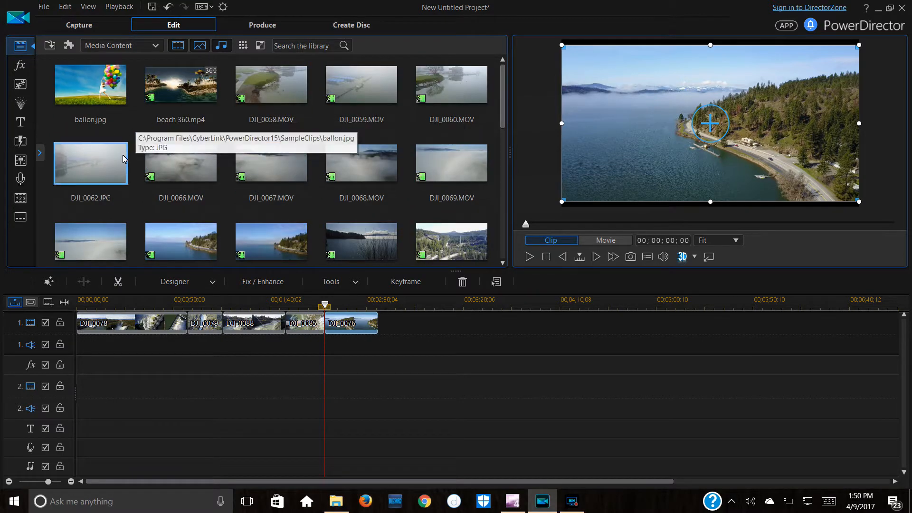
scroll(321, 183, "down", 5)
scroll(321, 183, "down", 5)
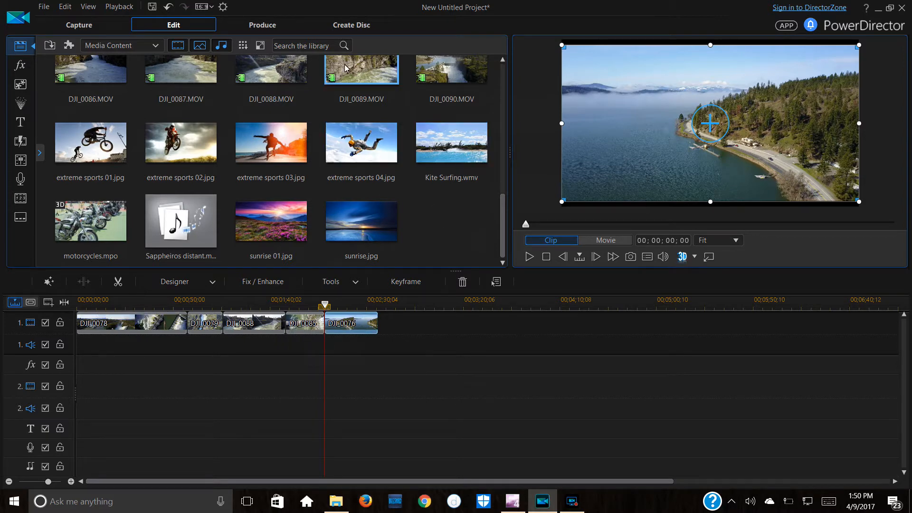
scroll(348, 75, "up", 2)
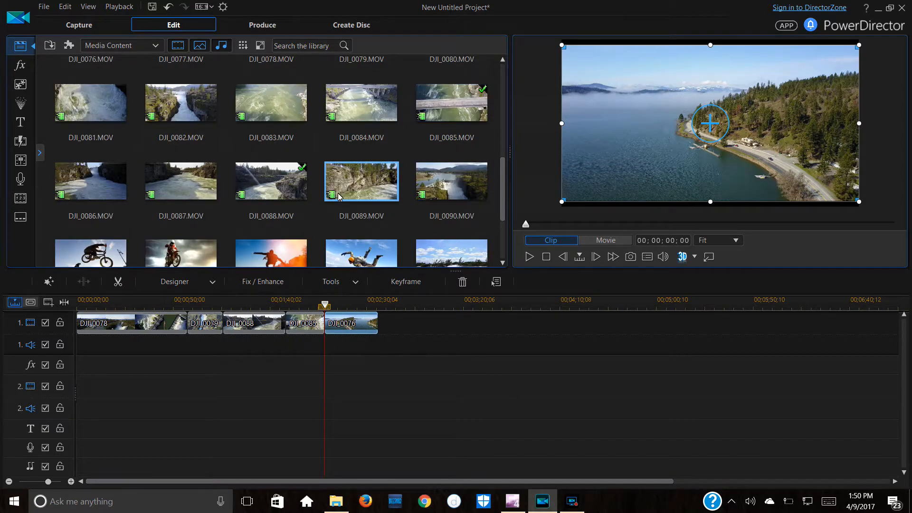
scroll(338, 192, "up", 2)
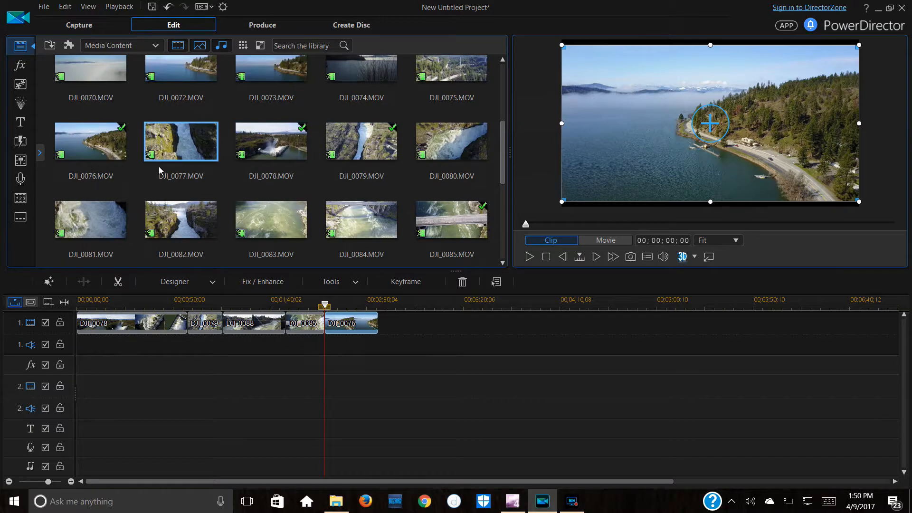
scroll(242, 157, "up", 2)
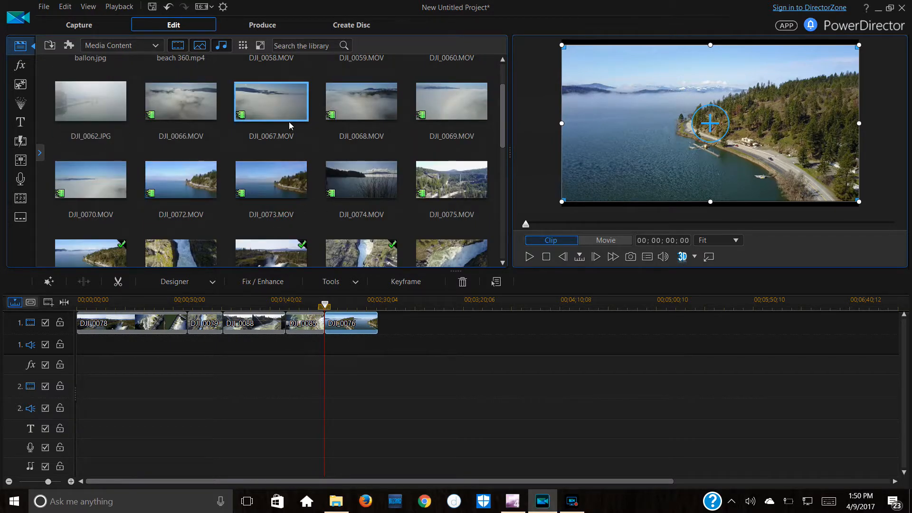
left_click_drag(205, 105, 396, 327)
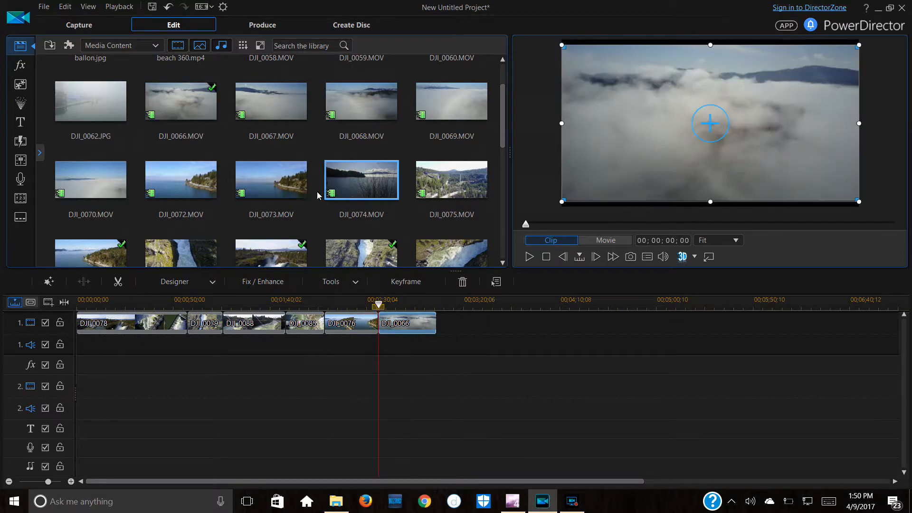
left_click_drag(378, 189, 438, 353)
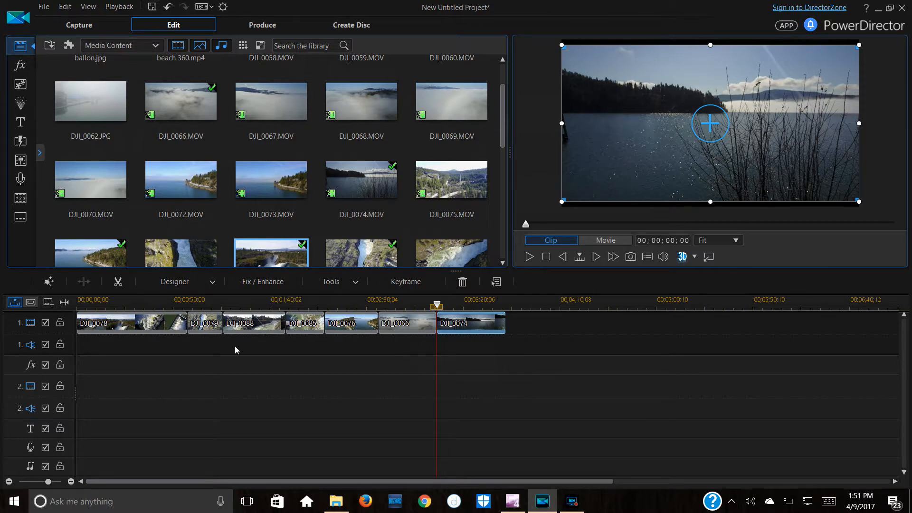
Play the assembled movie and skip through the DJI_0078 and DJI_0079 clips to review the footage.
left_click(95, 327)
left_click(529, 257)
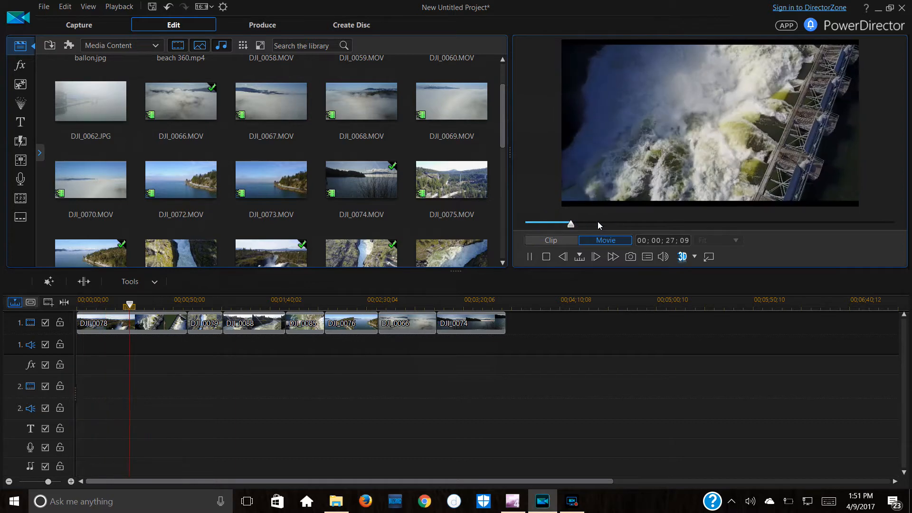
left_click(560, 225)
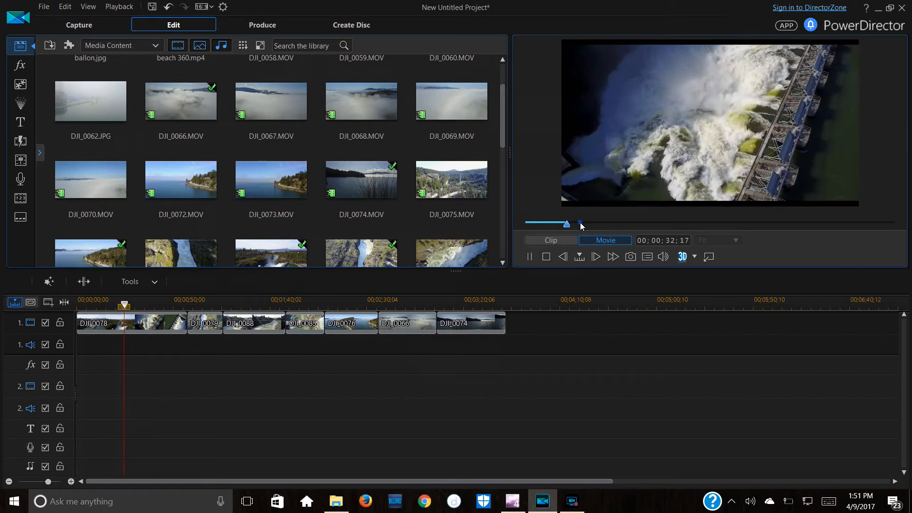
left_click_drag(601, 224, 632, 223)
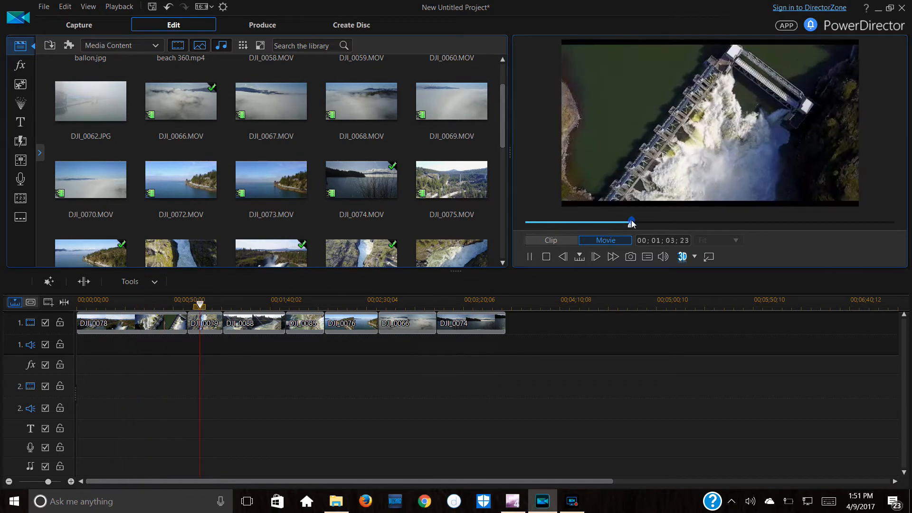
left_click(656, 223)
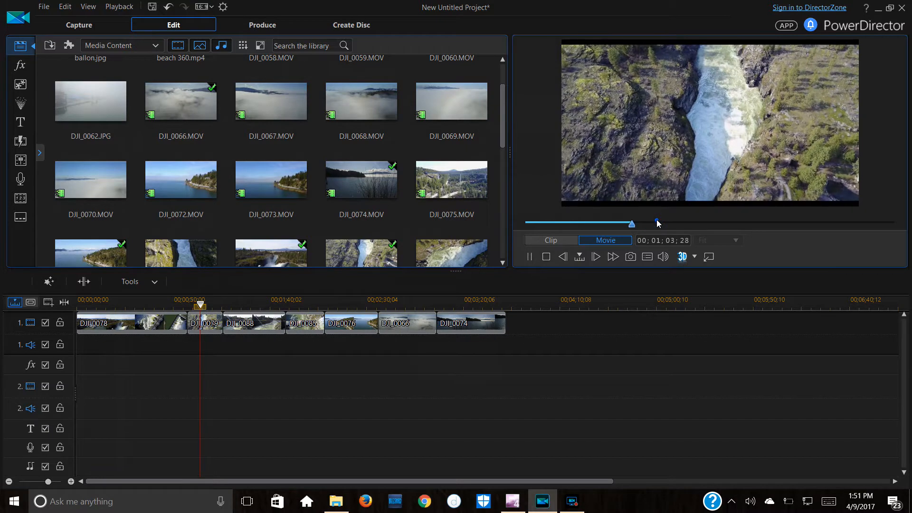
left_click(563, 224)
left_click(577, 223)
left_click(530, 257)
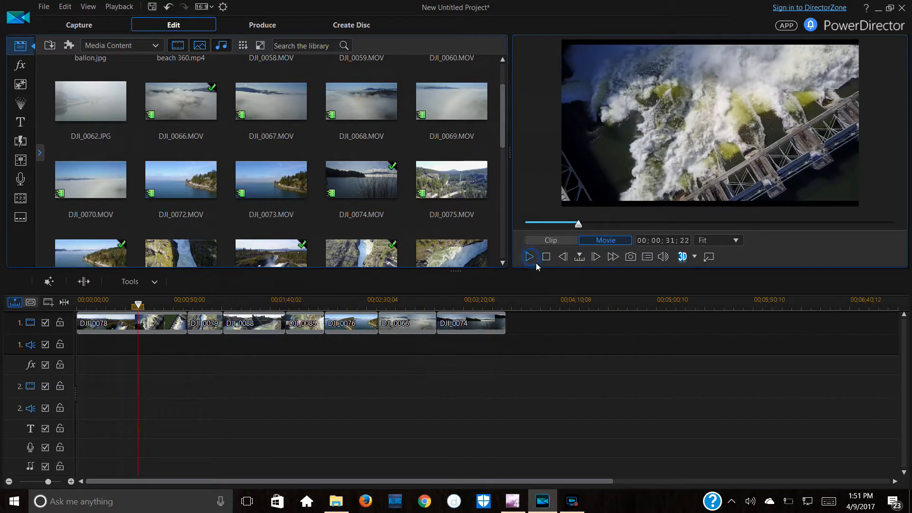
Preview the Sappheiros distant music file at several points, and place it on audio track 1 from the start of the timeline.
left_click(472, 212)
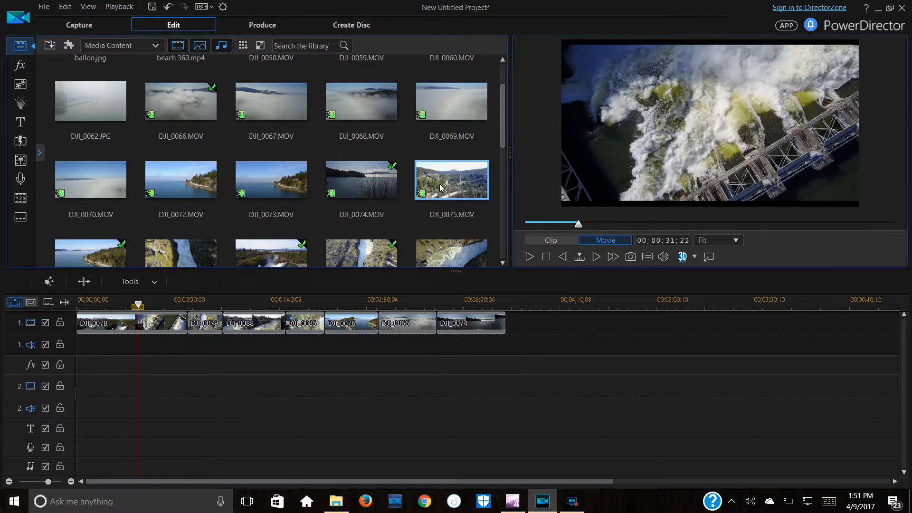
left_click_drag(502, 106, 497, 218)
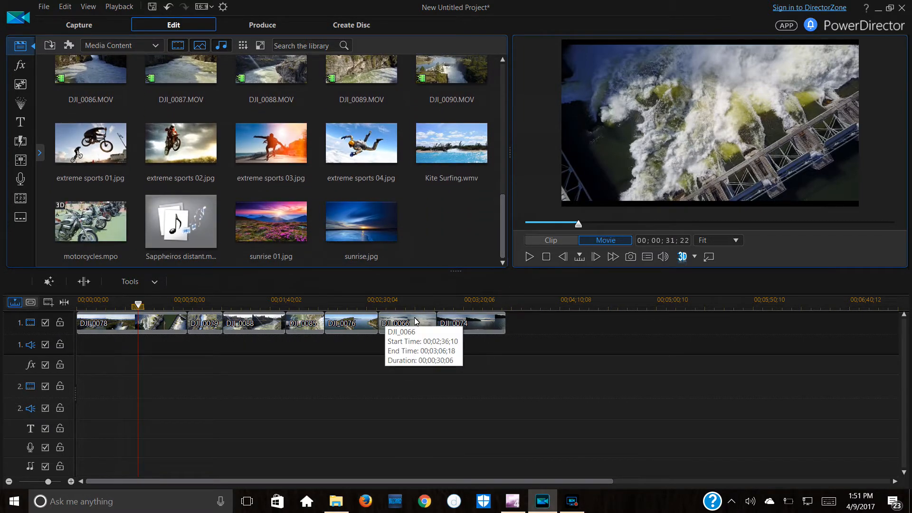
left_click(174, 227)
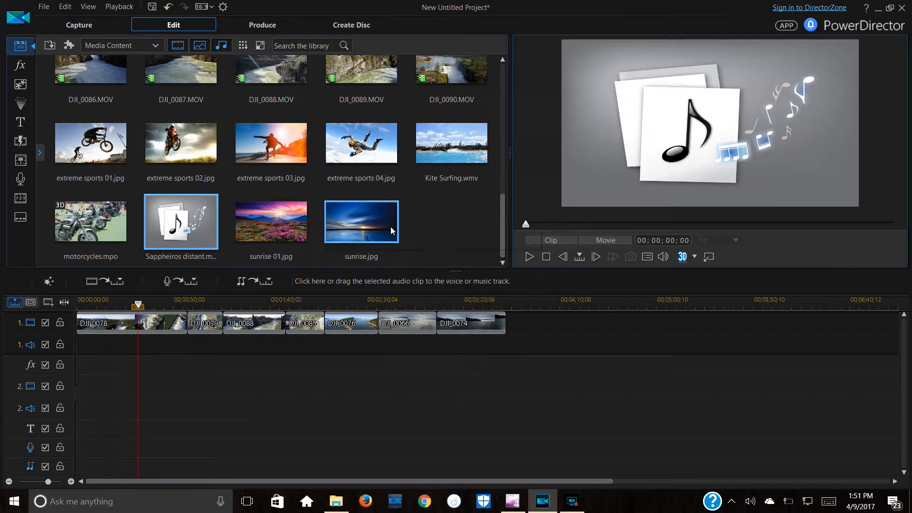
left_click(532, 257)
left_click(549, 224)
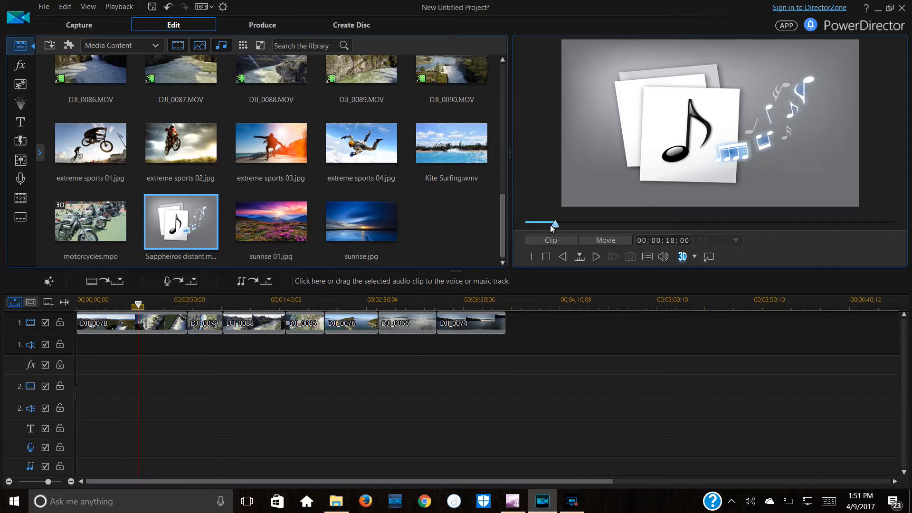
left_click(583, 225)
left_click(613, 221)
left_click(631, 221)
left_click(532, 259)
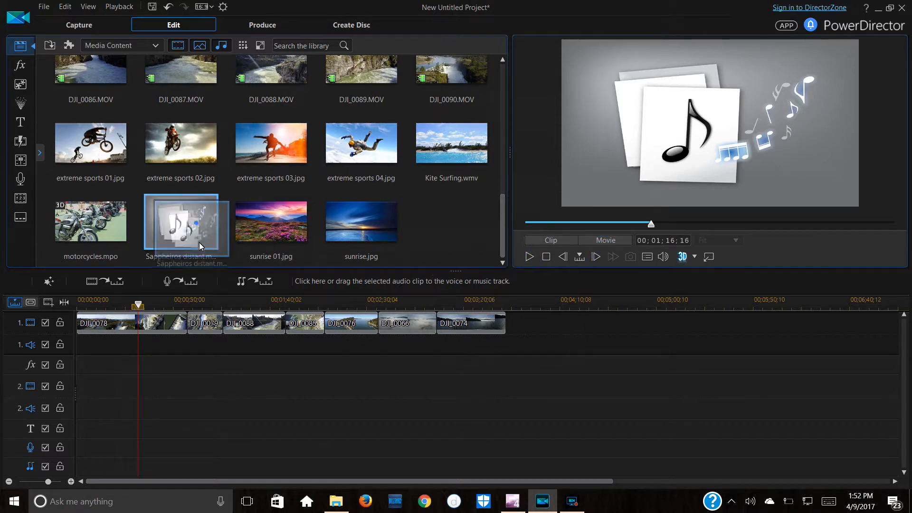
left_click_drag(127, 366, 78, 355)
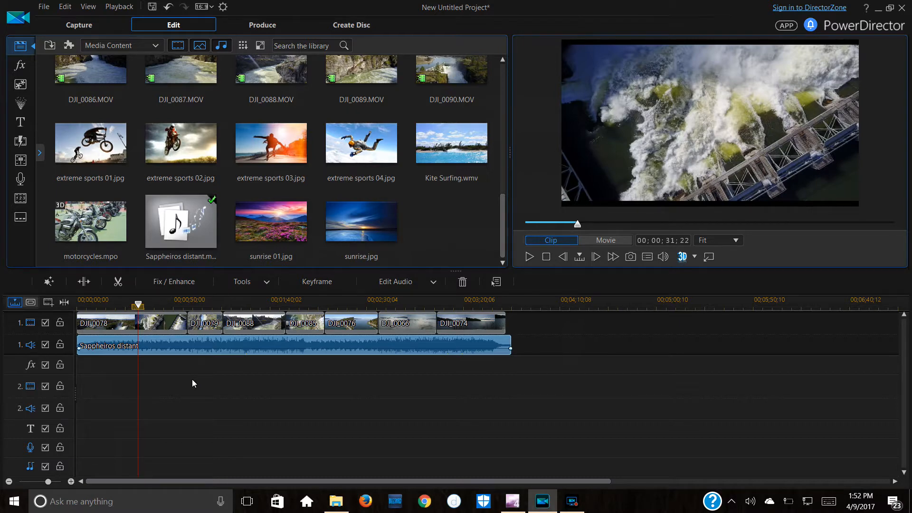
Play the opening seconds of the movie with the music and return the playhead to 00;00;03;06.
left_click(89, 308)
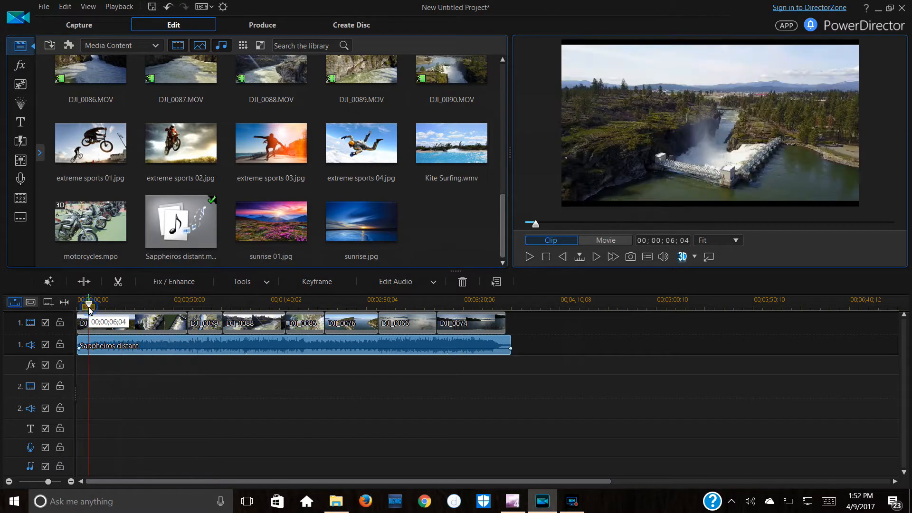
left_click(530, 257)
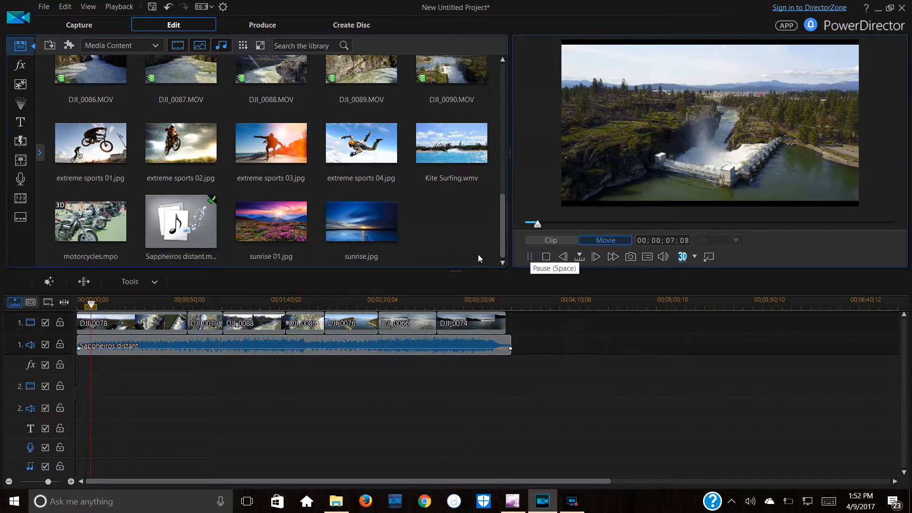
left_click(531, 261)
left_click(84, 300)
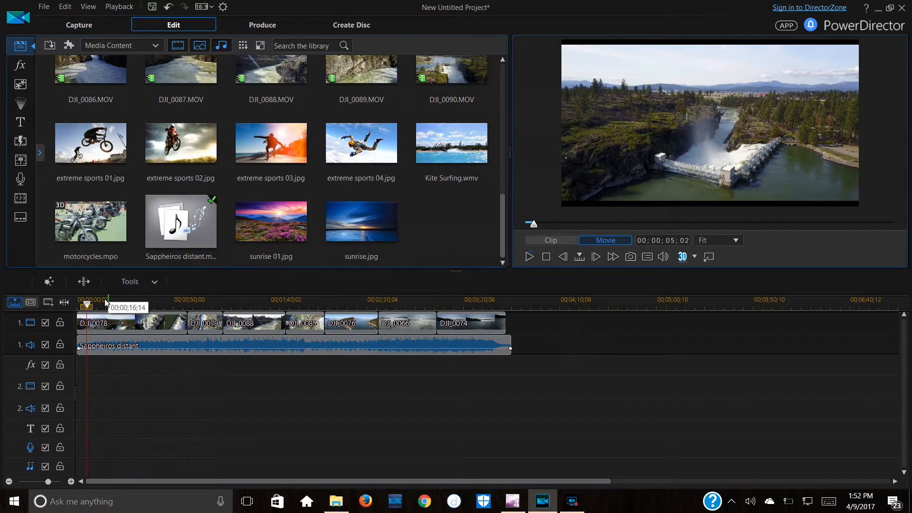
left_click_drag(86, 303, 83, 304)
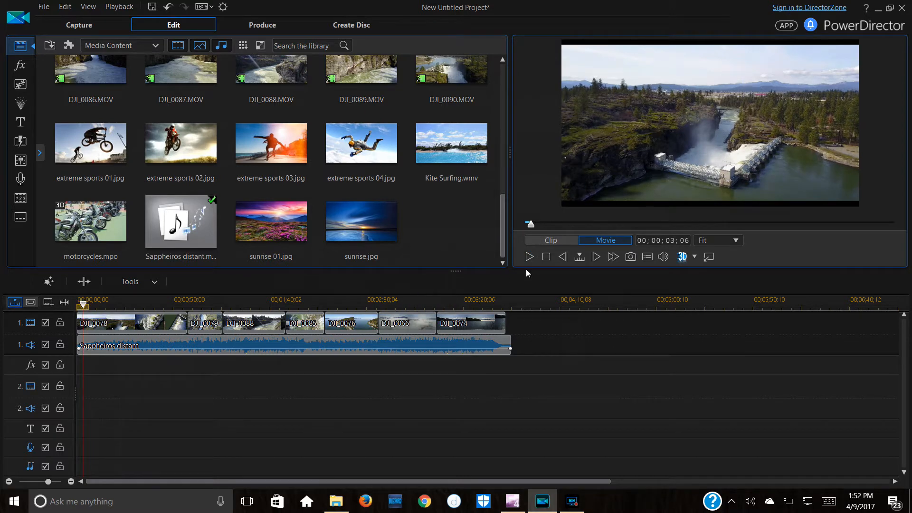
Play on to the cut point and split the first DJI_0078 clip at 00;00;08;11.
left_click(531, 258)
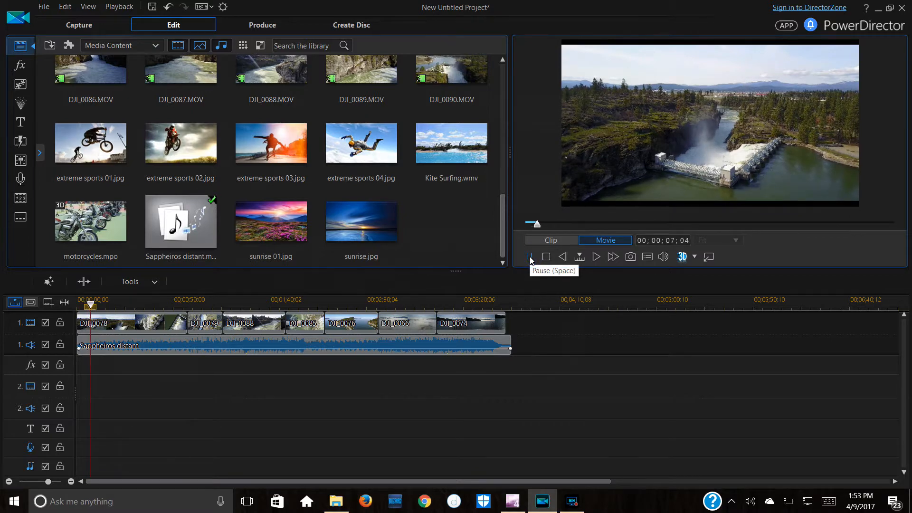
left_click(530, 258)
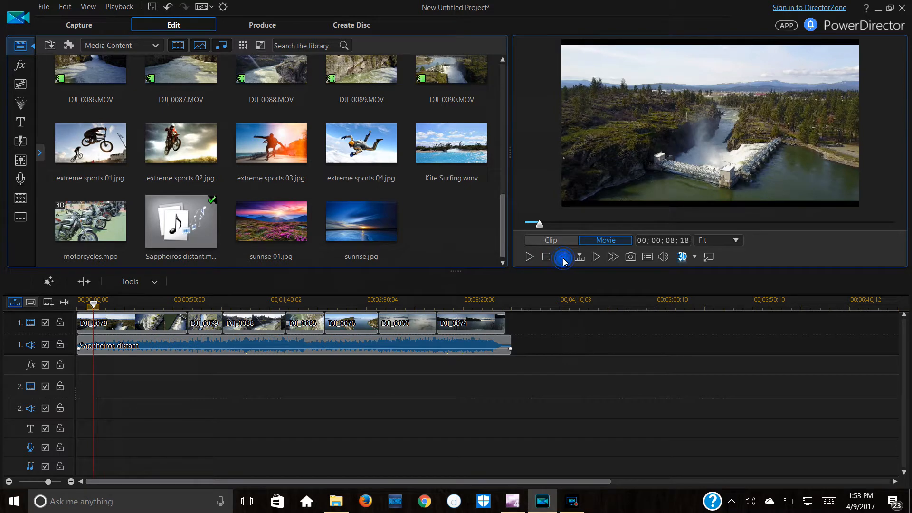
left_click(99, 330)
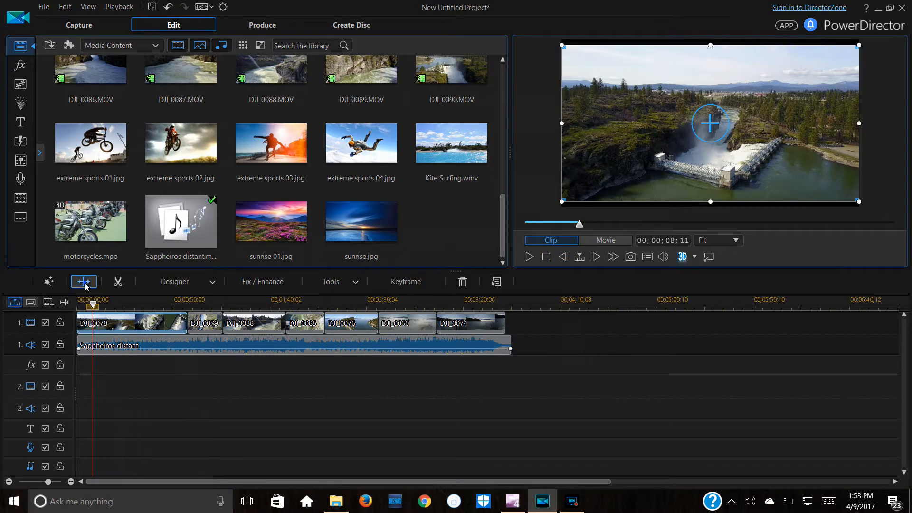
left_click(83, 282)
left_click(78, 300)
right_click(84, 322)
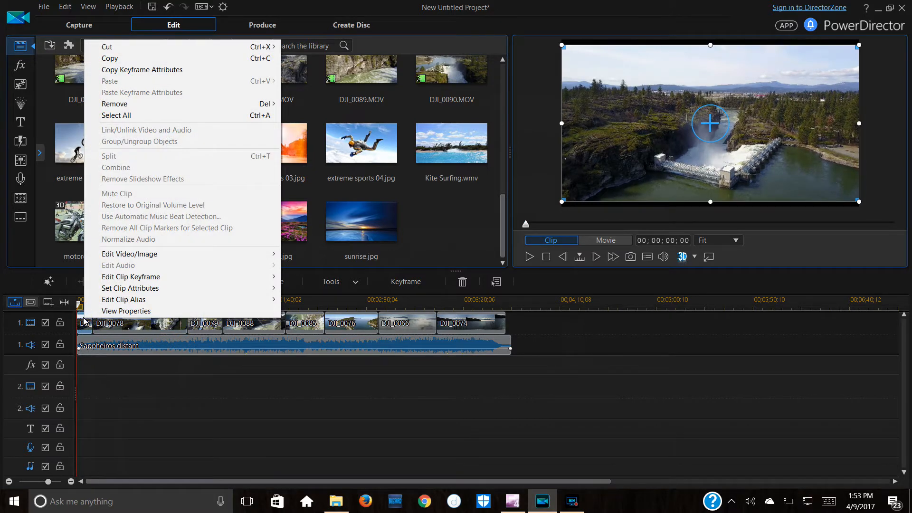
left_click(96, 371)
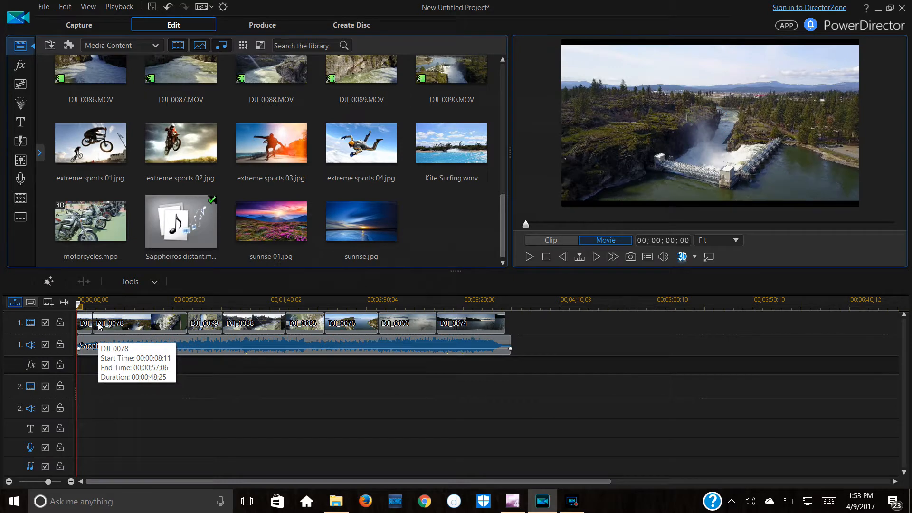
left_click(91, 305)
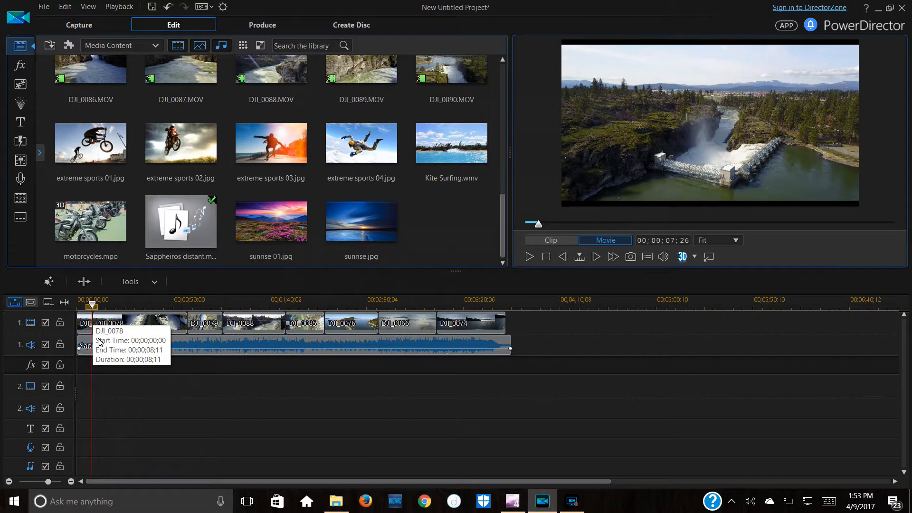
Remove the short opening piece of the split DJI_0078 clip and fill the gap.
left_click(86, 327)
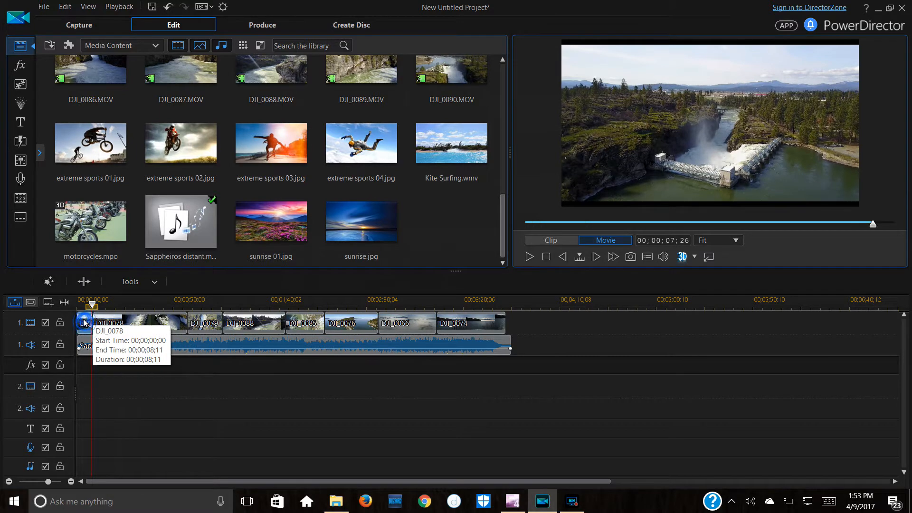
right_click(84, 328)
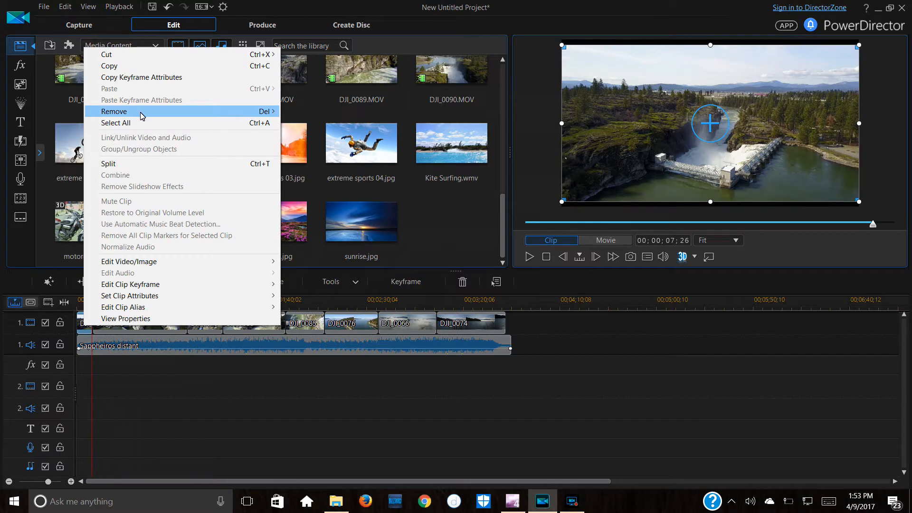
mouse_move(163, 111)
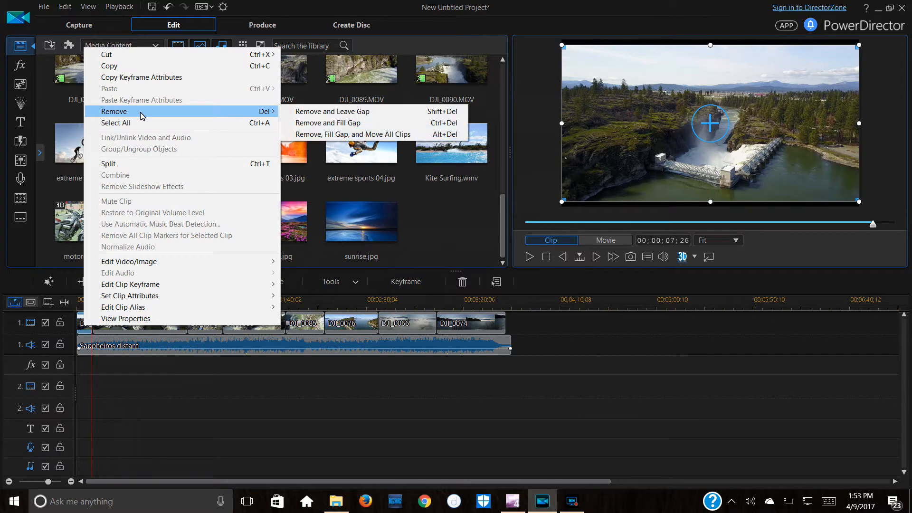
left_click(302, 124)
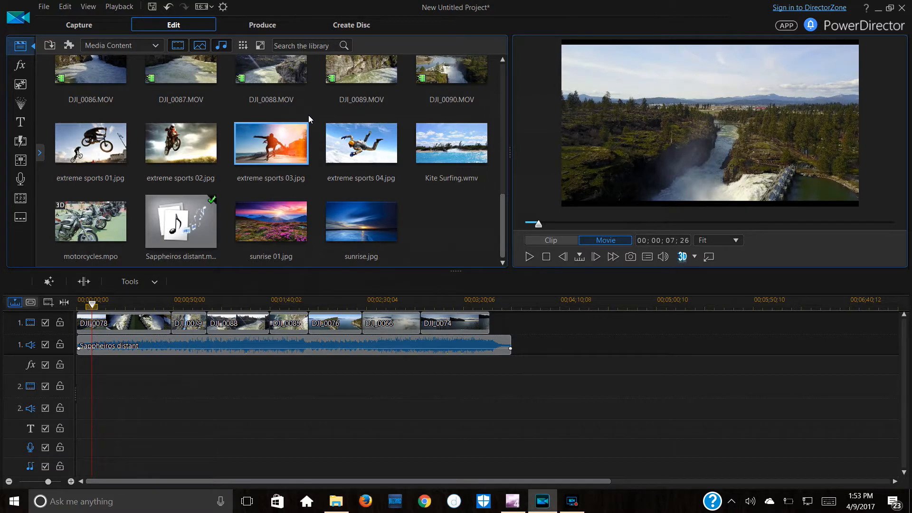
Play the trimmed movie with its music from 00;00;07;26.
left_click(191, 242)
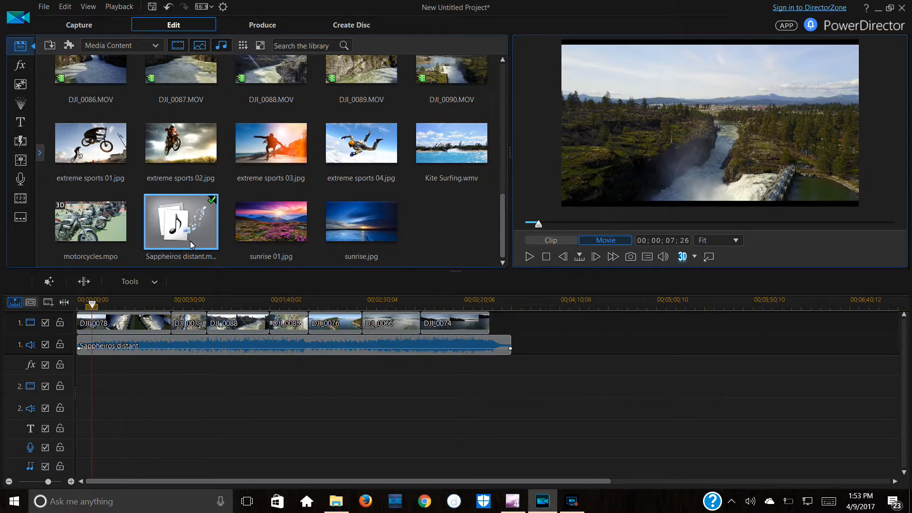
left_click_drag(209, 206, 170, 316)
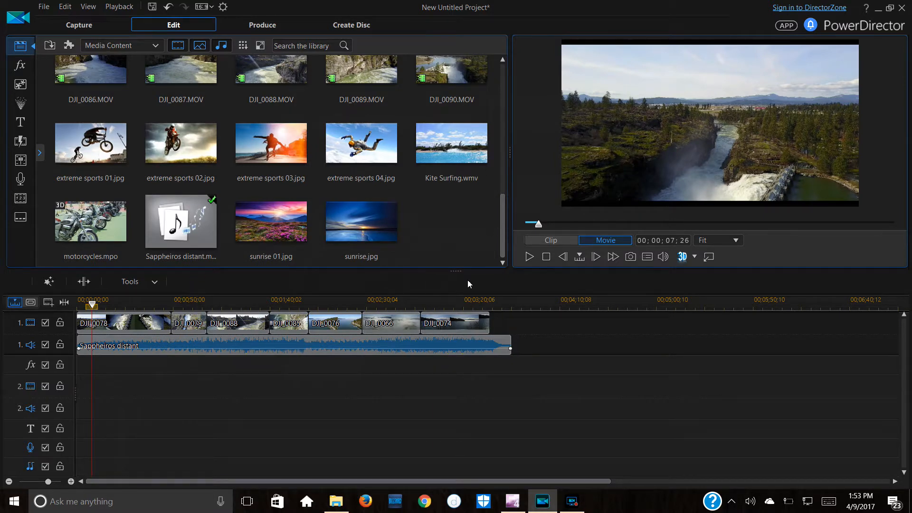
left_click(532, 259)
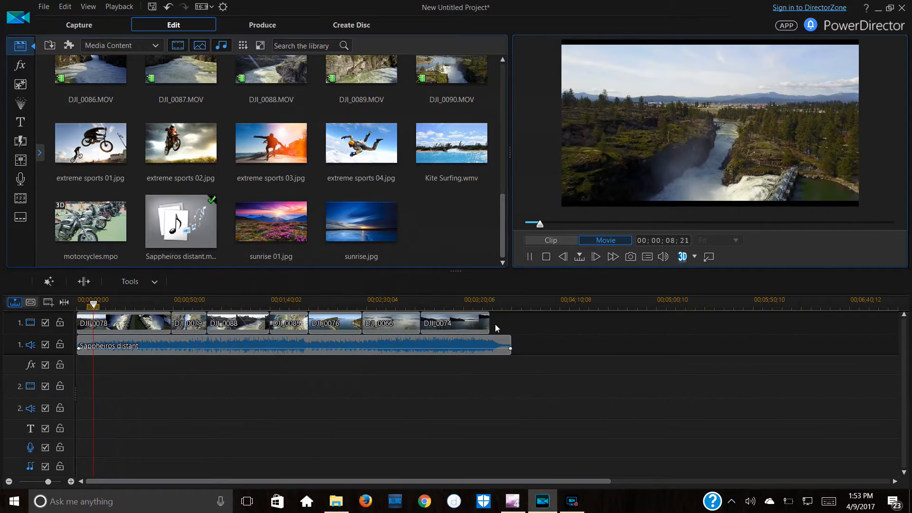
Scrub and replay the waterfall footage in DJI_0078 between about 00;00;18;24 and 00;00;22;16 to find a cut point.
left_click(528, 257)
left_click_drag(561, 229, 557, 226)
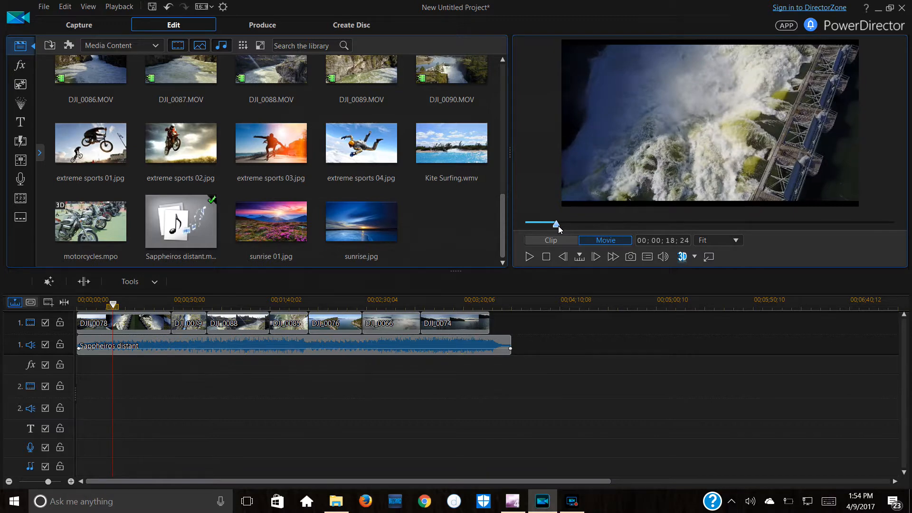
left_click(530, 252)
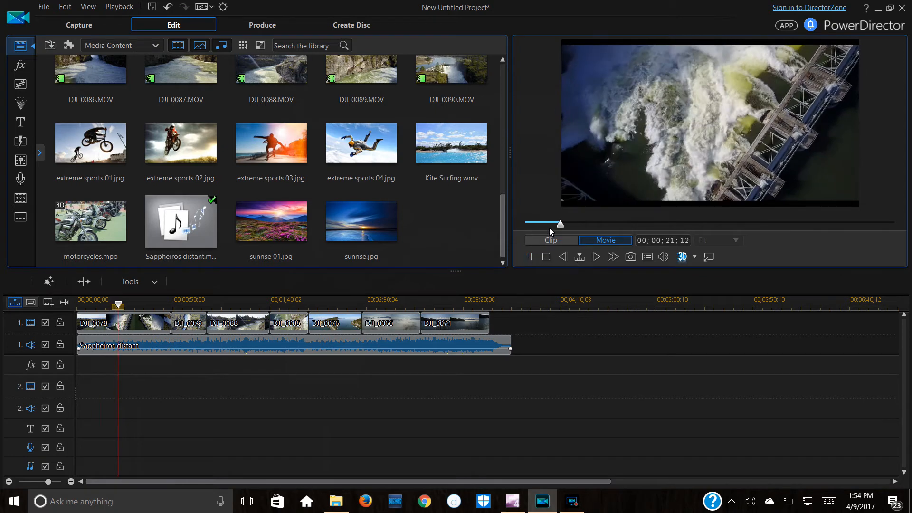
left_click(528, 257)
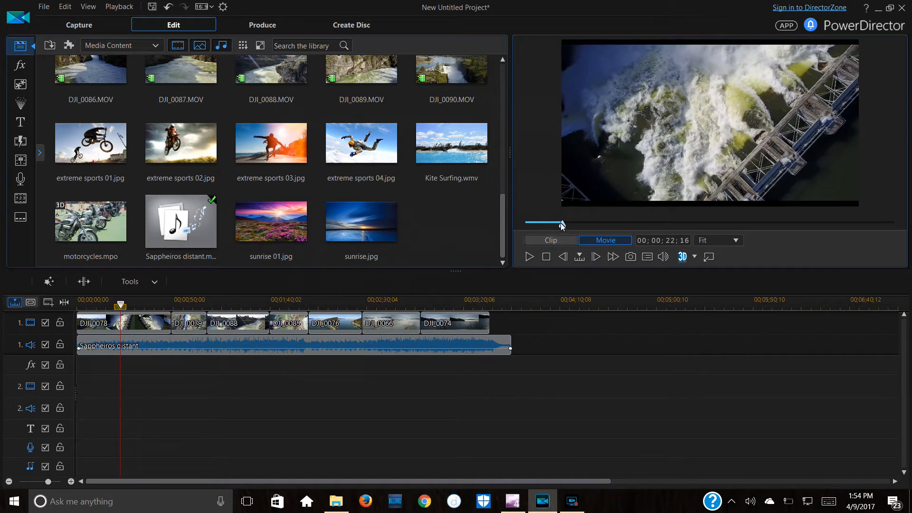
left_click(114, 305)
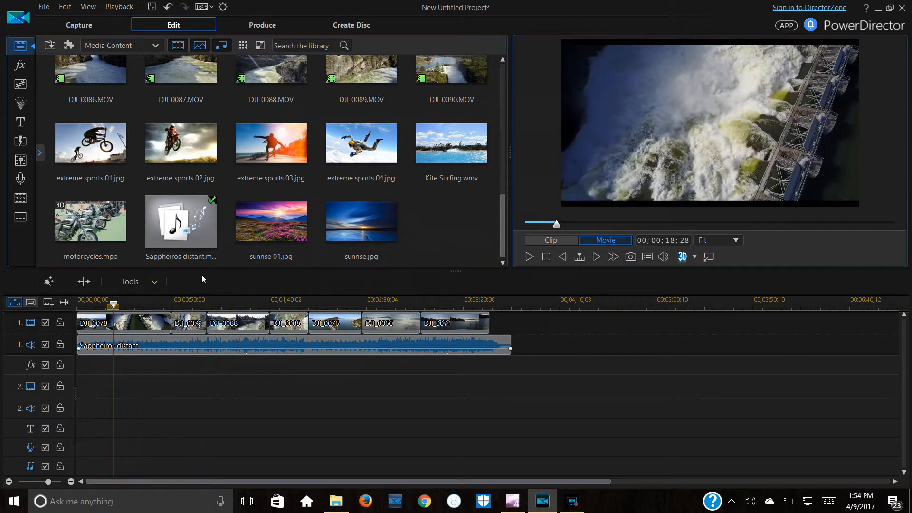
left_click(530, 257)
left_click(530, 257)
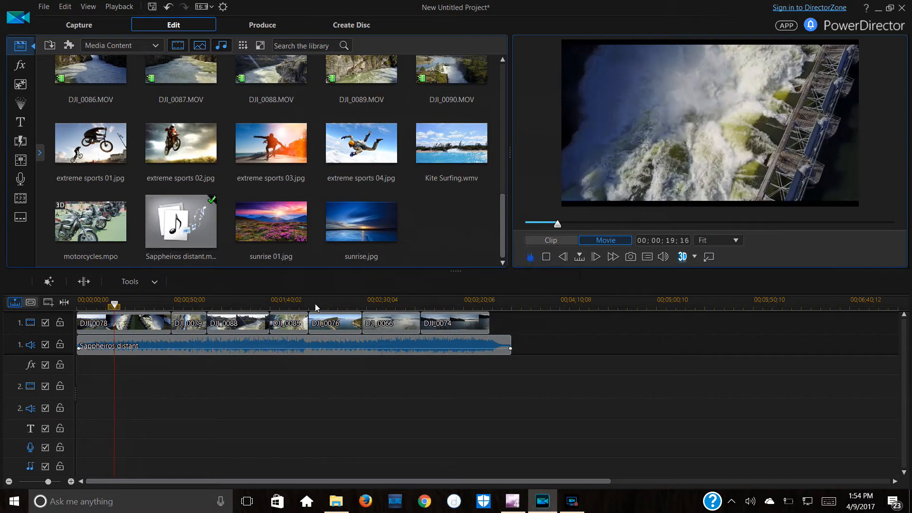
Replay the footage from slightly earlier, stop at 00;00;17;25 and split the DJI_0078 clip there.
left_click(106, 305)
left_click(530, 257)
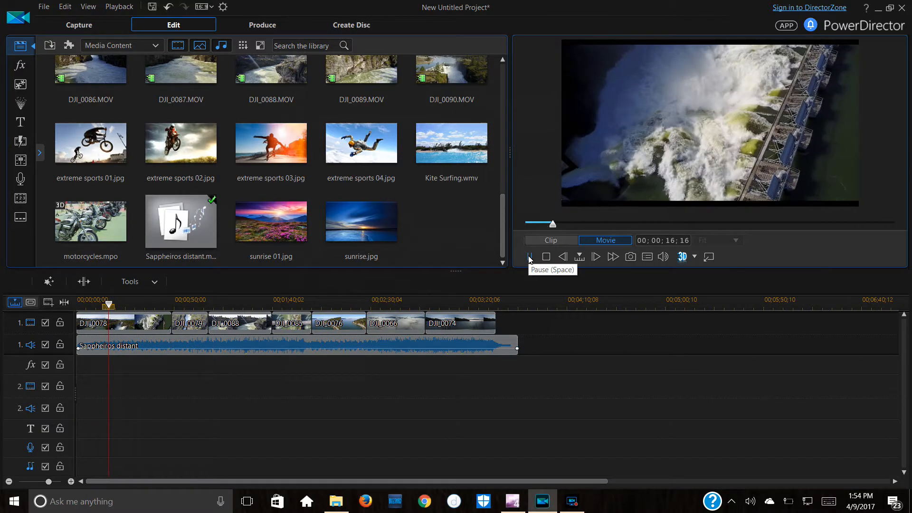
left_click(529, 257)
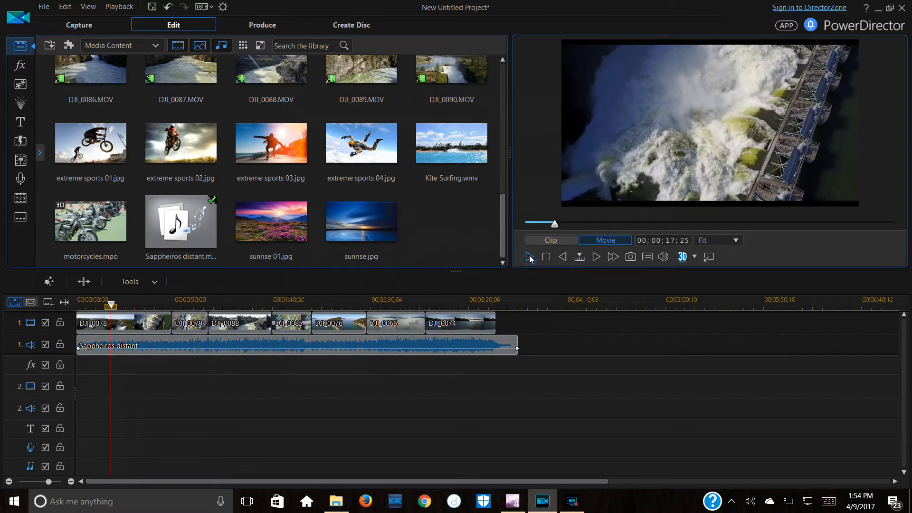
left_click(142, 322)
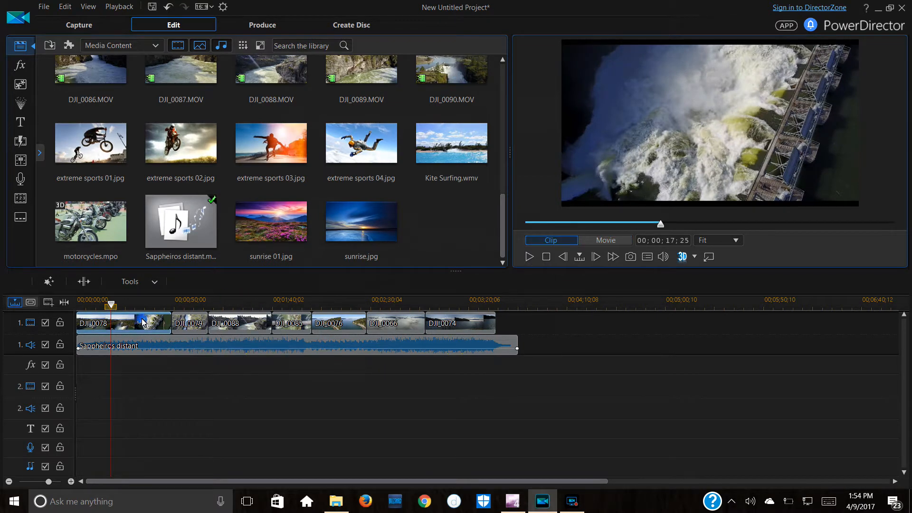
left_click(83, 281)
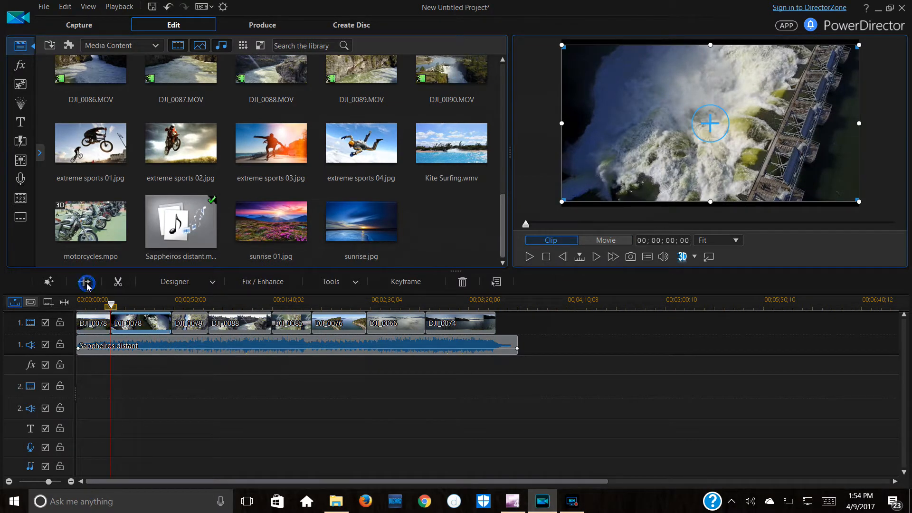
Move the second piece of DJI_0078 to empty space well past the end of the music and briefly play it.
left_click(149, 322)
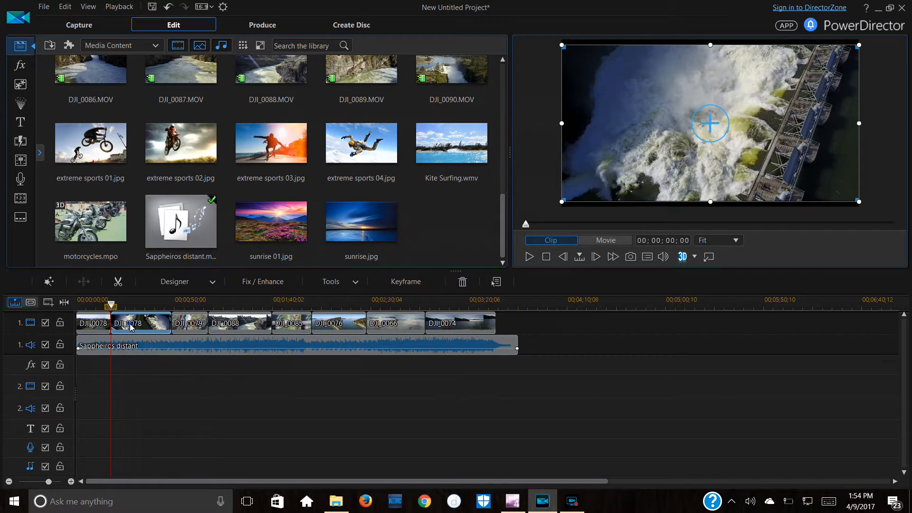
left_click_drag(131, 326, 645, 327)
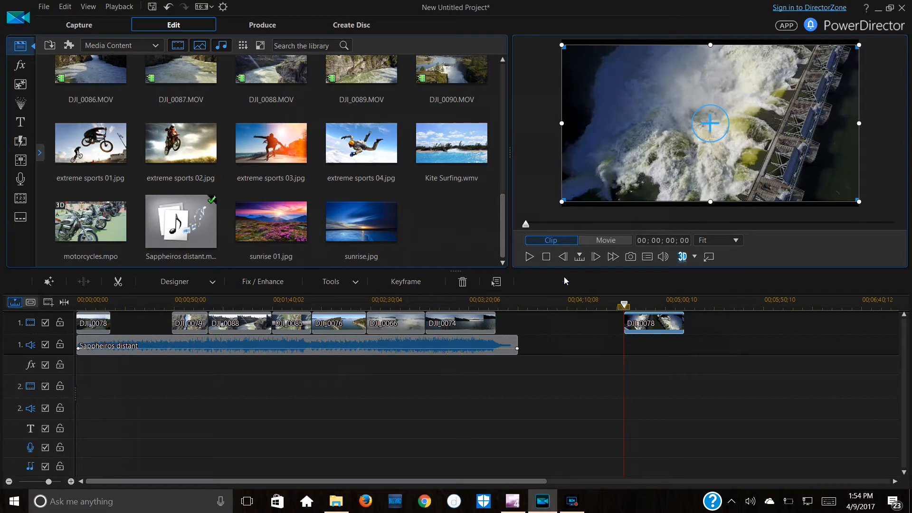
left_click(530, 257)
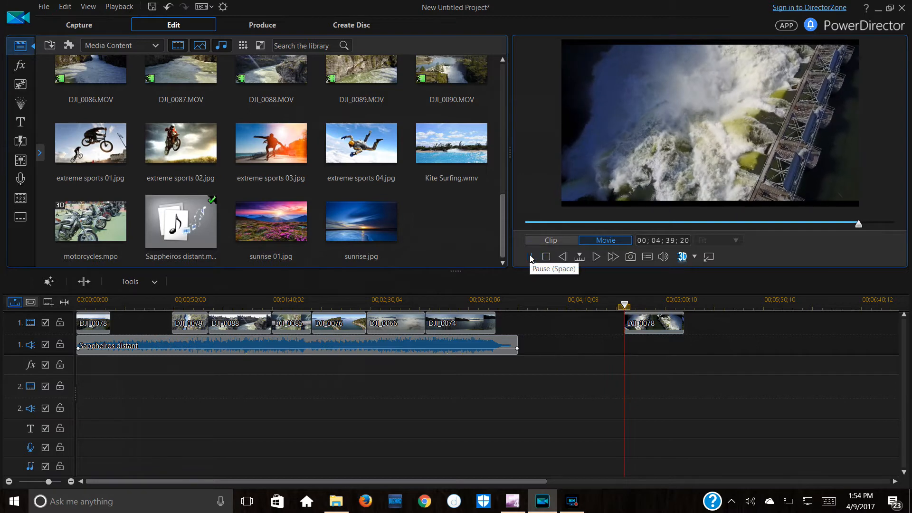
left_click(530, 257)
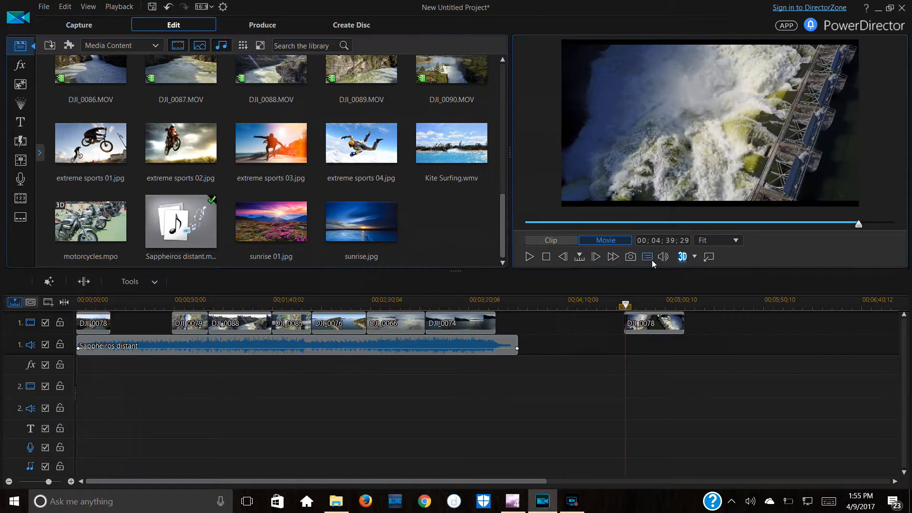
Set the preview quality to a resolution below Full HD.
right_click(651, 258)
mouse_move(666, 271)
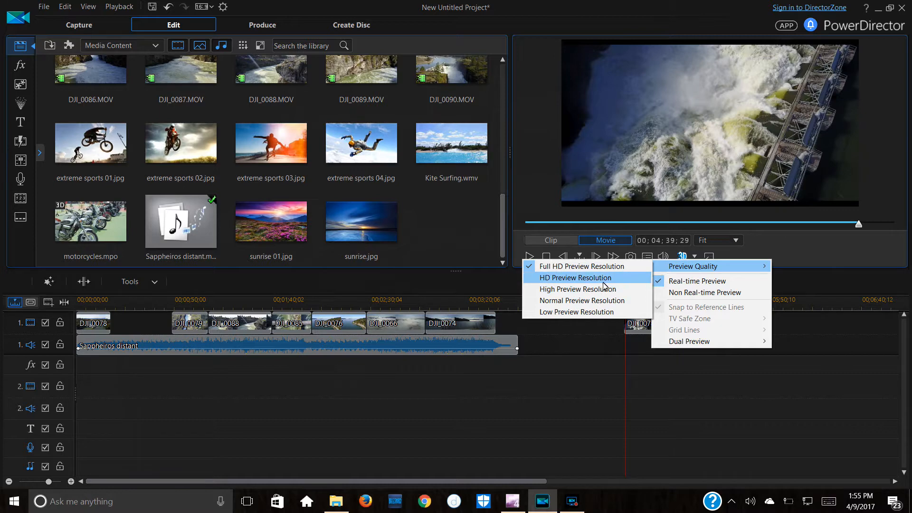
left_click(605, 286)
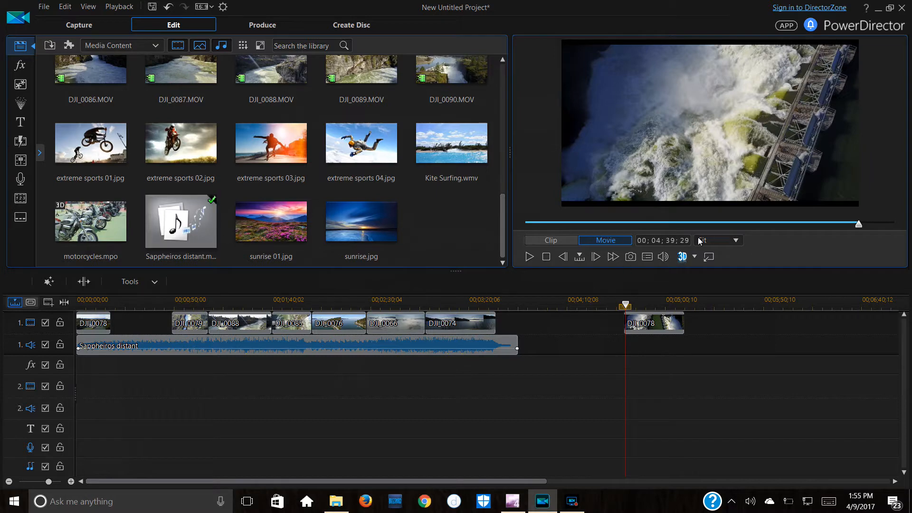
Preview the DJI_0079 clip and move it directly behind the remaining DJI_0078 piece at 00;00;17;25.
left_click(181, 304)
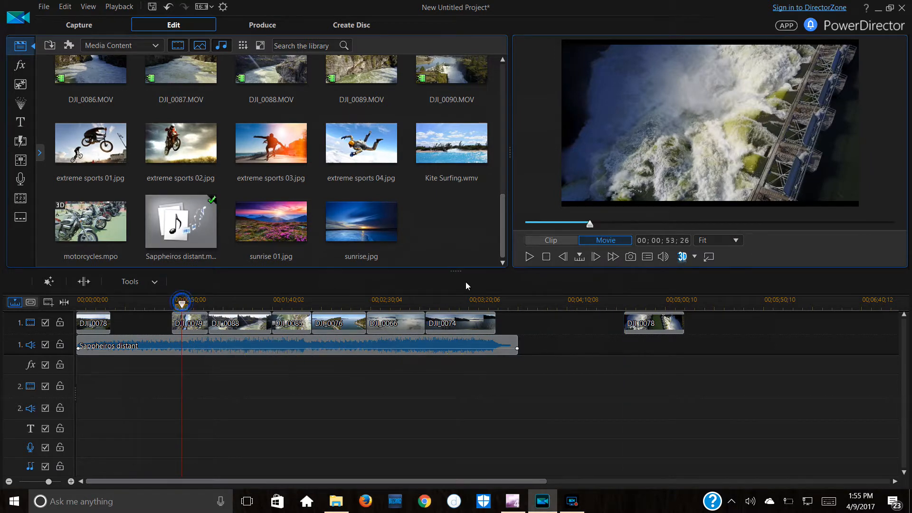
left_click(528, 257)
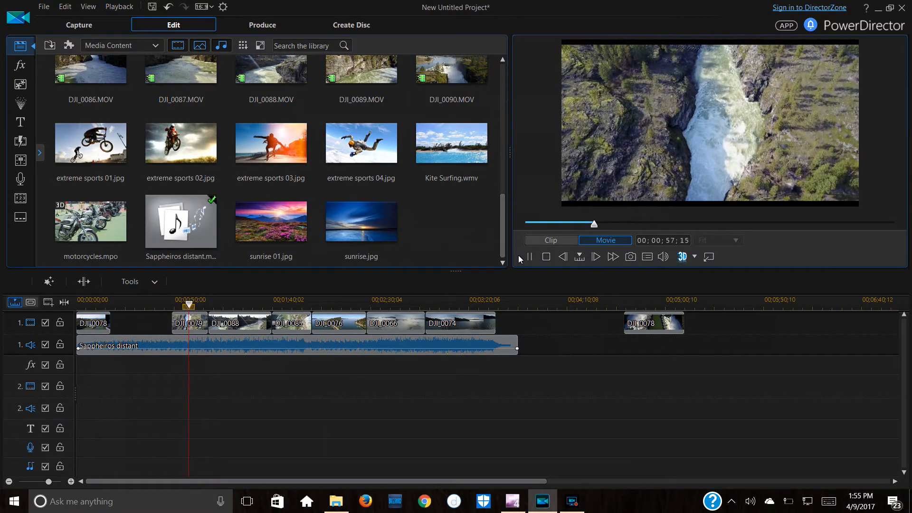
left_click(230, 323)
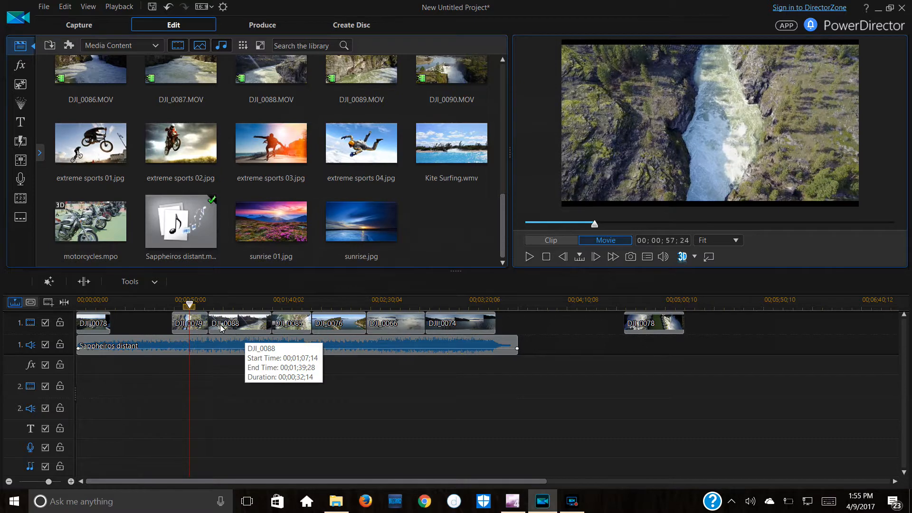
left_click(178, 306)
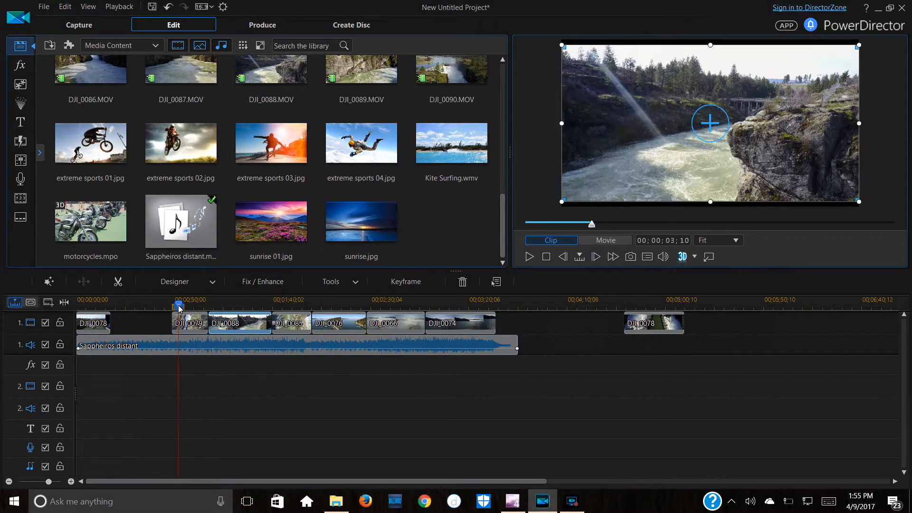
left_click(177, 322)
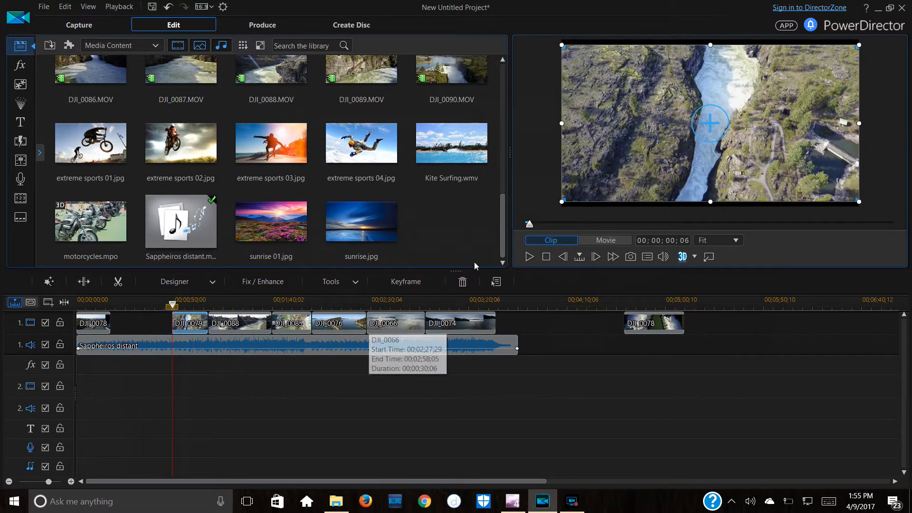
left_click(528, 259)
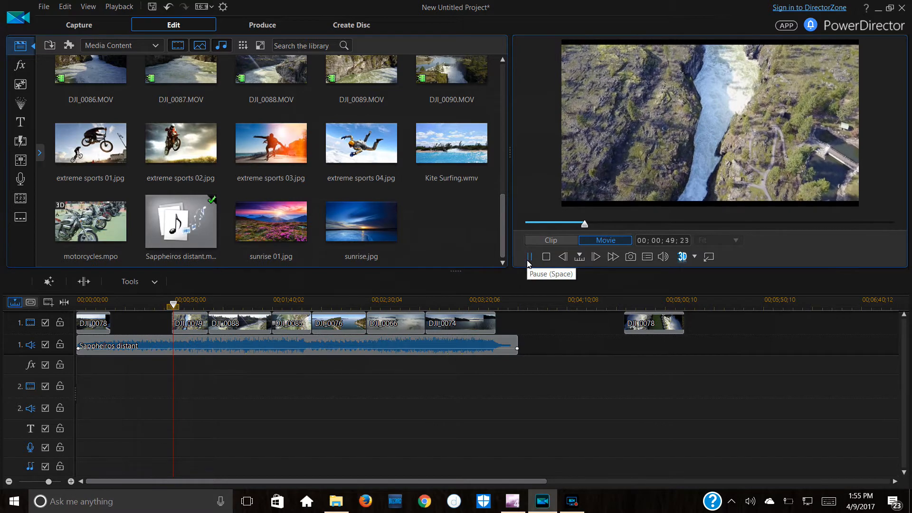
left_click(529, 259)
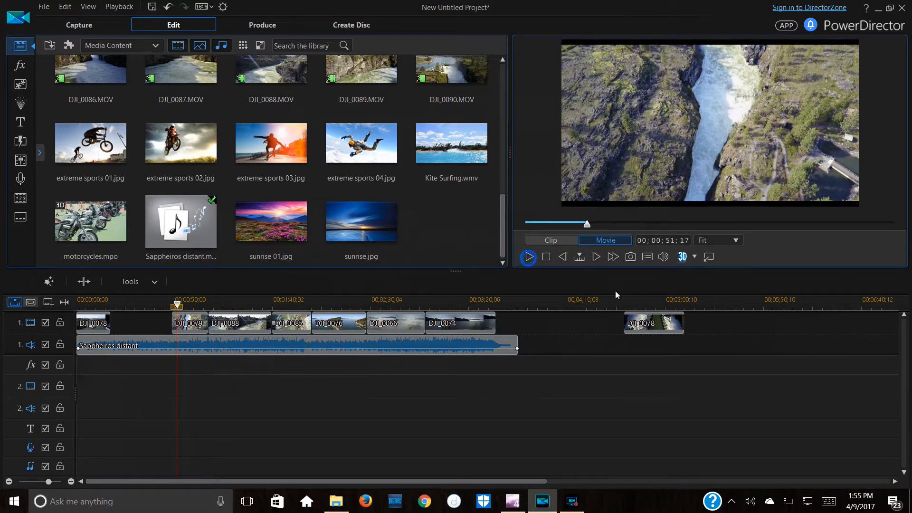
left_click_drag(196, 323, 135, 323)
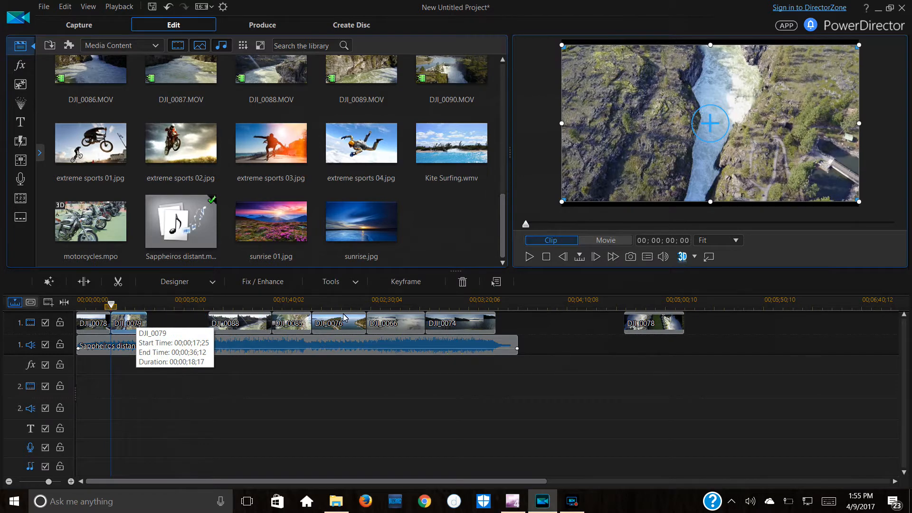
Play the moved DJI_0079 clip up to 00;00;28;13 and split it there.
left_click(529, 261)
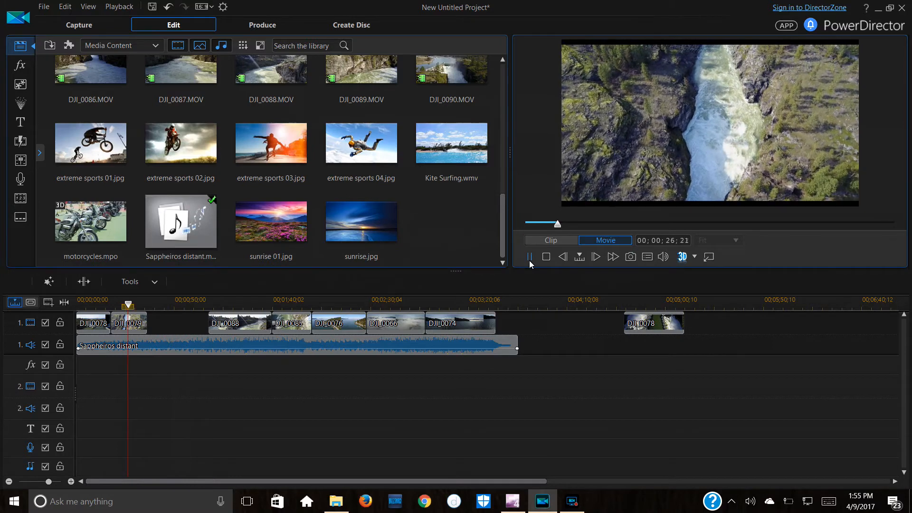
left_click(529, 257)
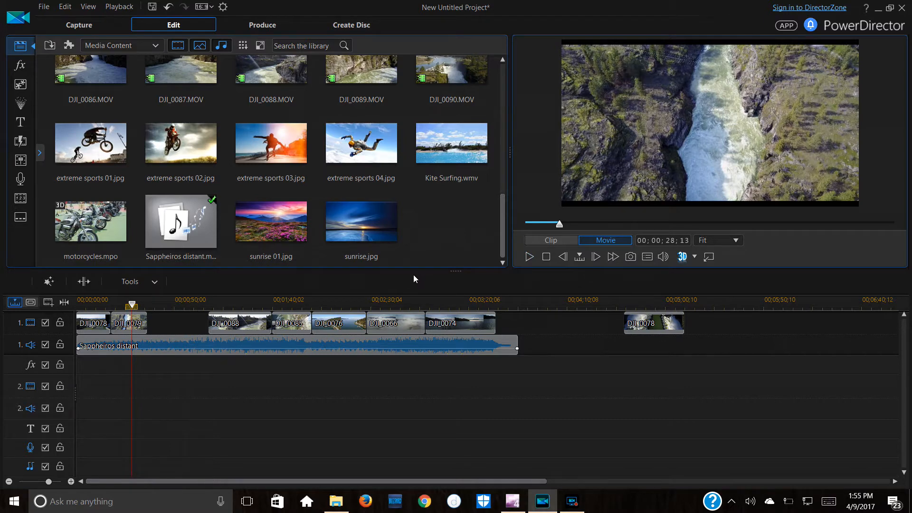
left_click(120, 324)
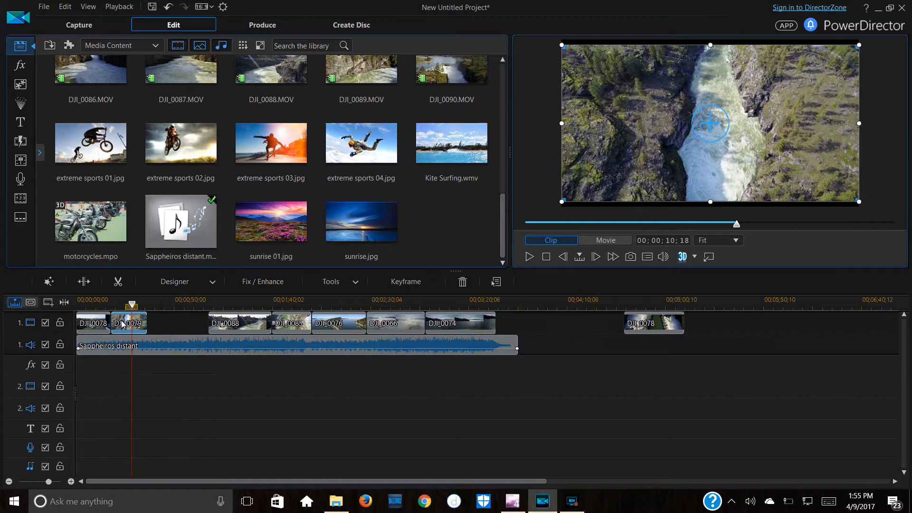
left_click(84, 282)
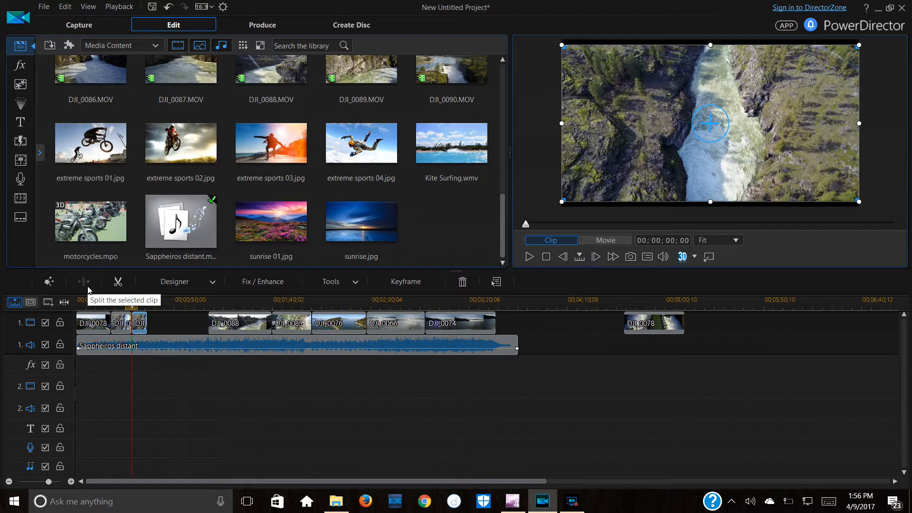
Remove the second piece of the split DJI_0079 clip and leave the gap.
right_click(141, 322)
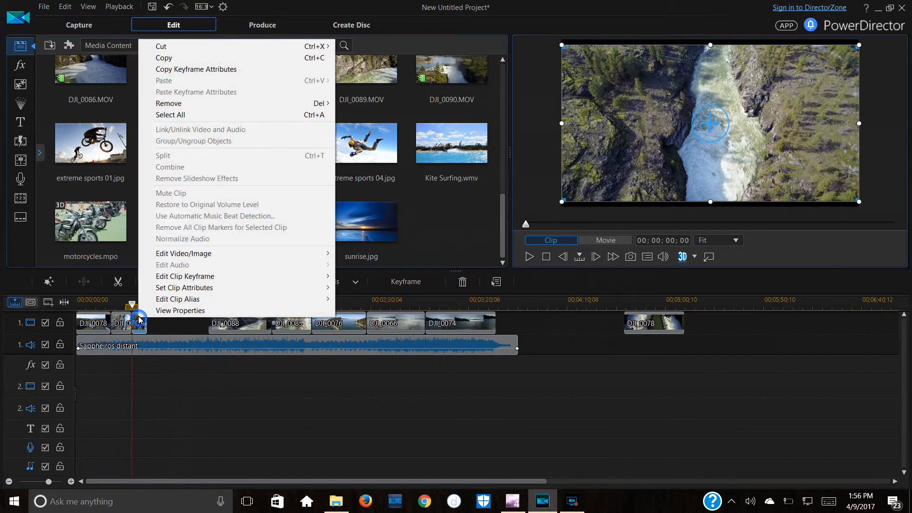
mouse_move(172, 109)
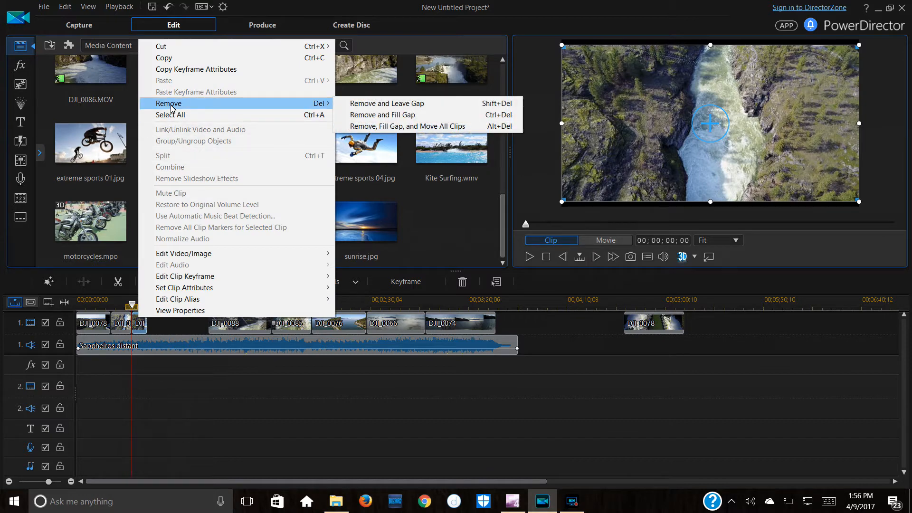
left_click(409, 114)
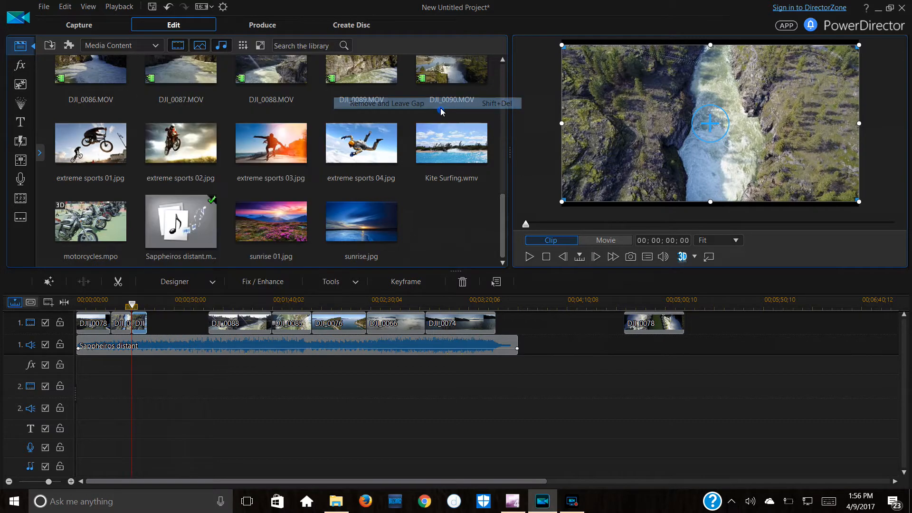
Move the DJI_0088 clip directly behind the shortened DJI_0079 clip and play its opening seconds.
left_click(228, 323)
left_click_drag(228, 323, 155, 323)
left_click(529, 257)
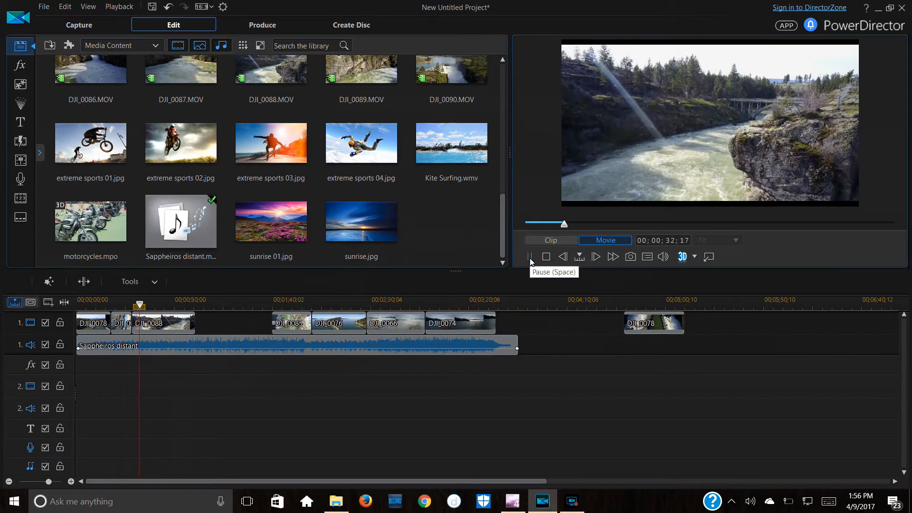
left_click(530, 257)
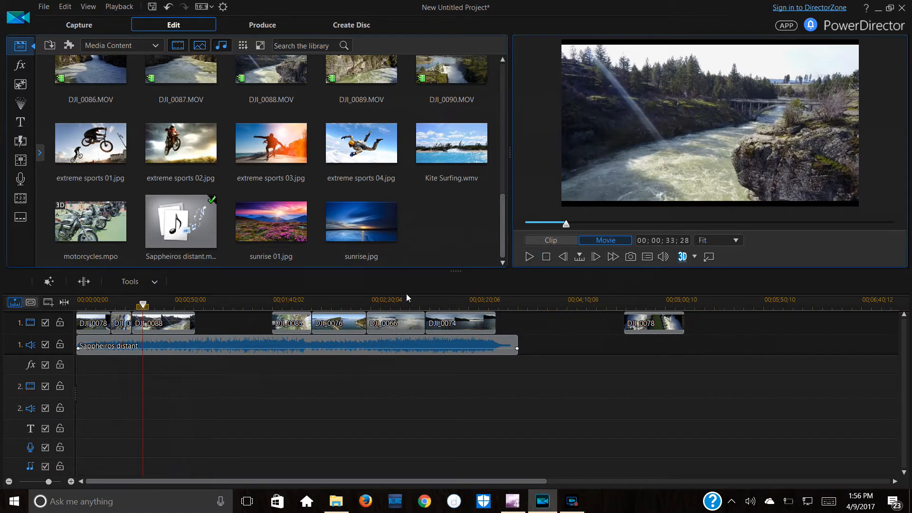
Replay the cut from DJI_0079 to DJI_0088 starting at 00;00;28;07.
left_click_drag(143, 305, 132, 310)
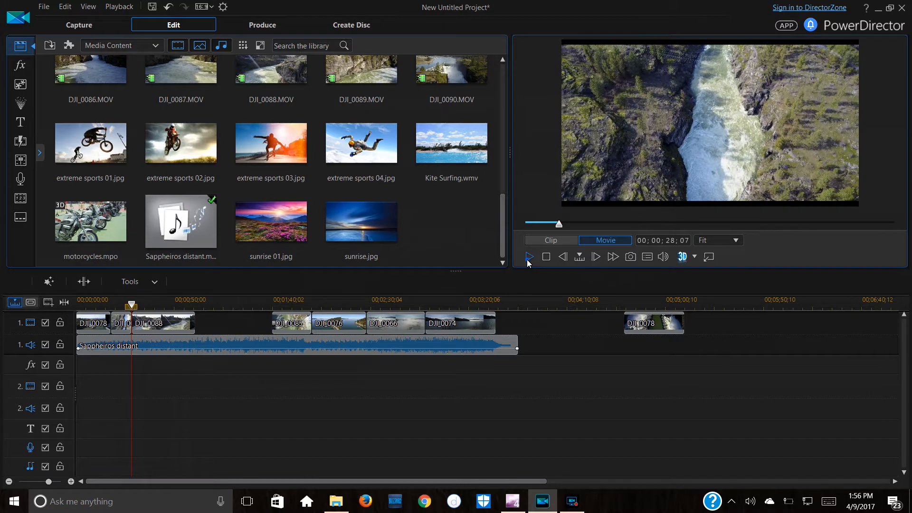
left_click(528, 257)
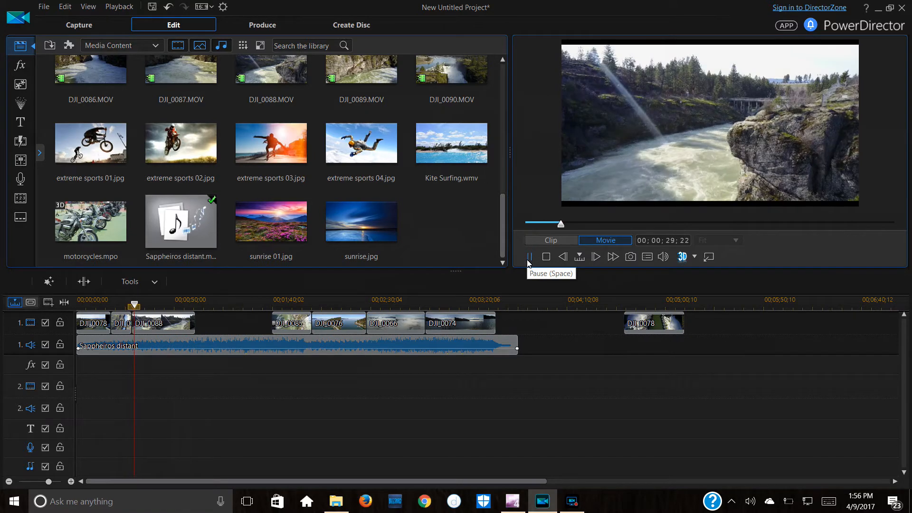
left_click(528, 259)
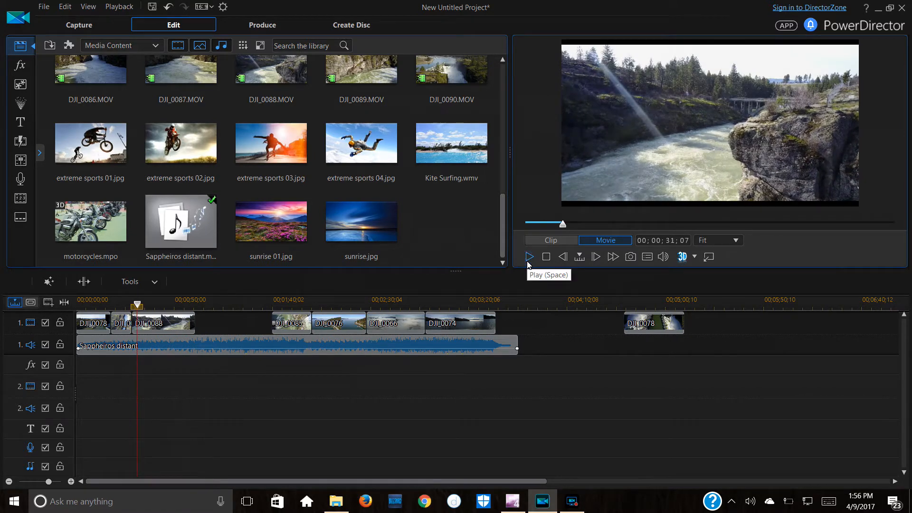
Split the DJI_0088 clip at 00;00;31;07 and remove its opening piece, filling the gap.
left_click(191, 322)
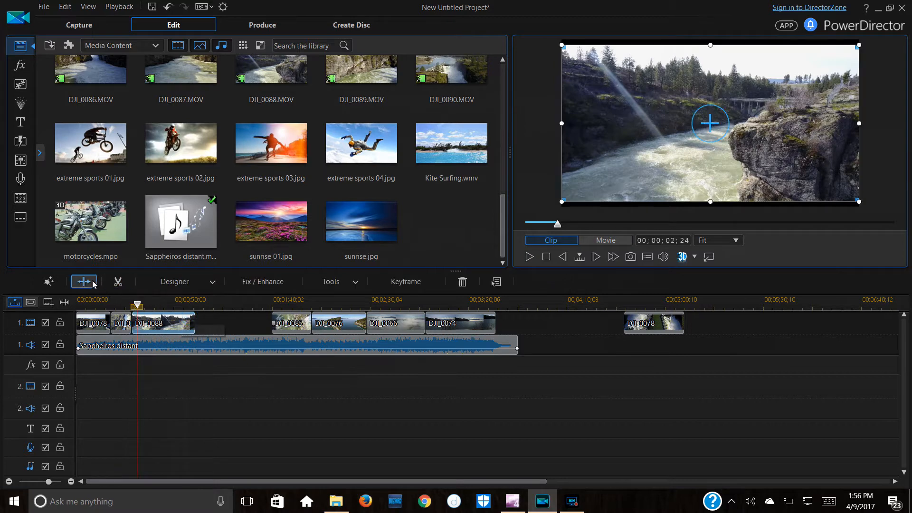
right_click(132, 324)
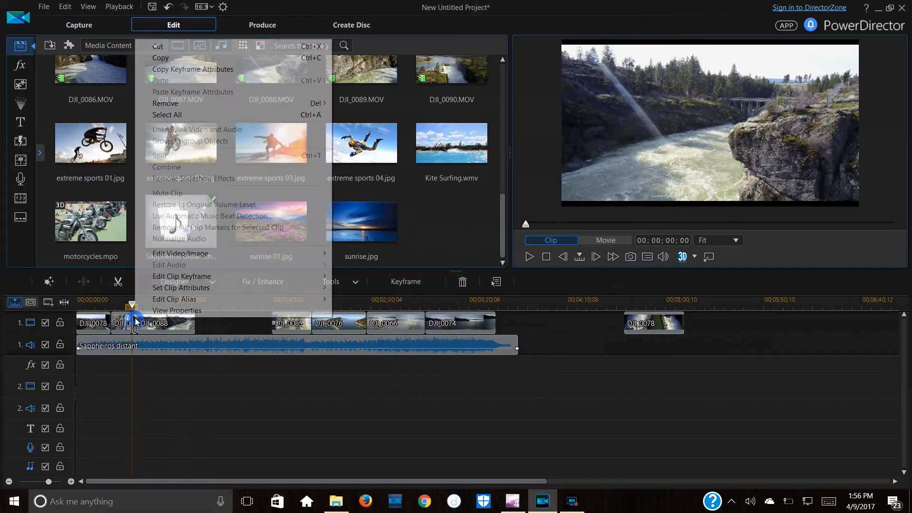
mouse_move(174, 104)
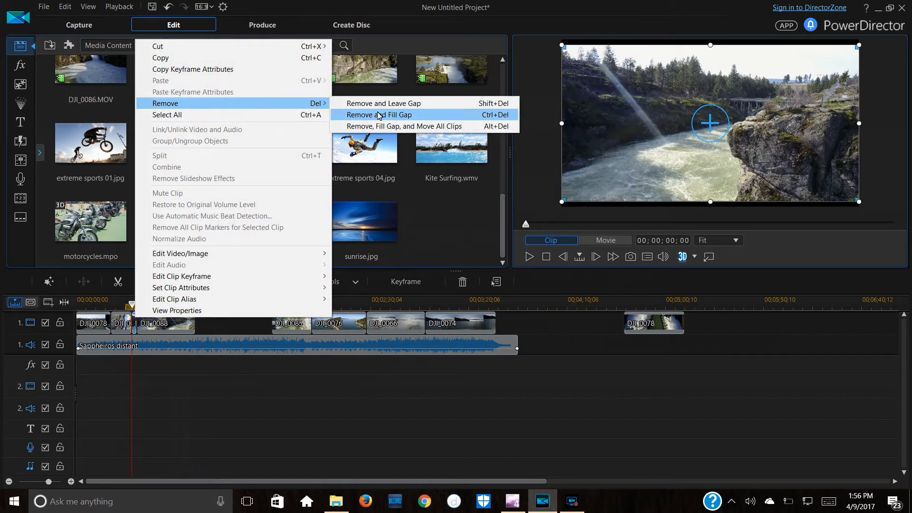
left_click(378, 115)
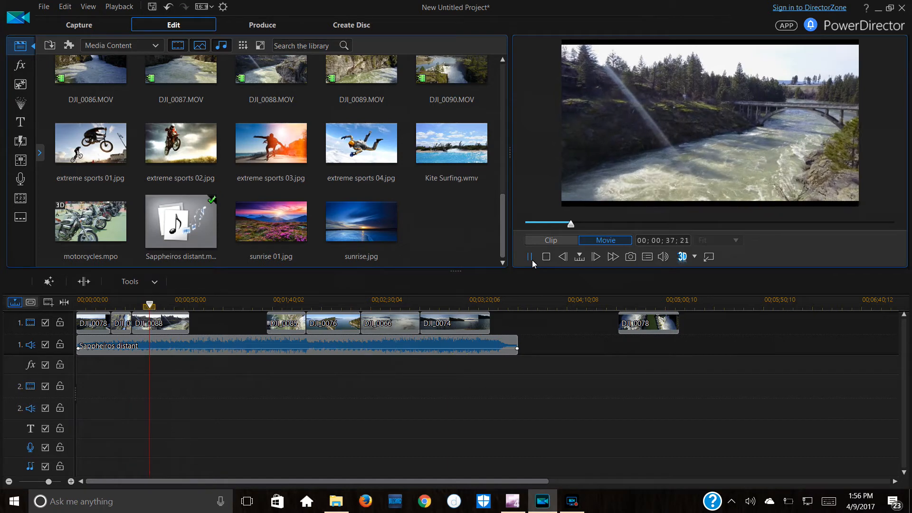
Play the trimmed DJI_0088 clip up to 00;00;39;25 and split it there.
left_click(530, 257)
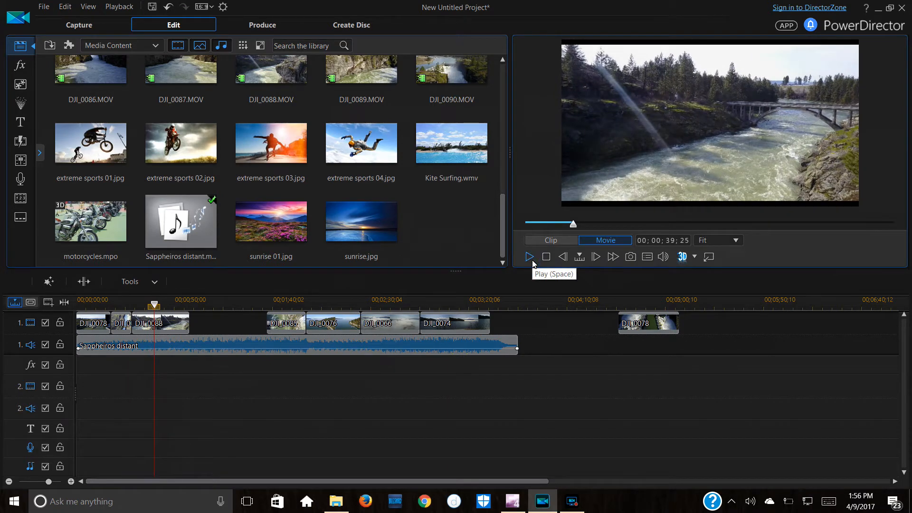
left_click(164, 323)
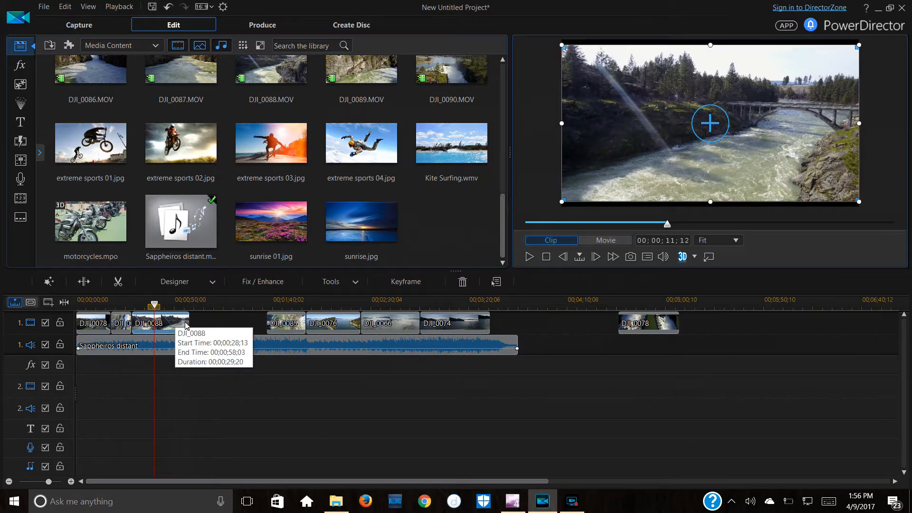
left_click(84, 281)
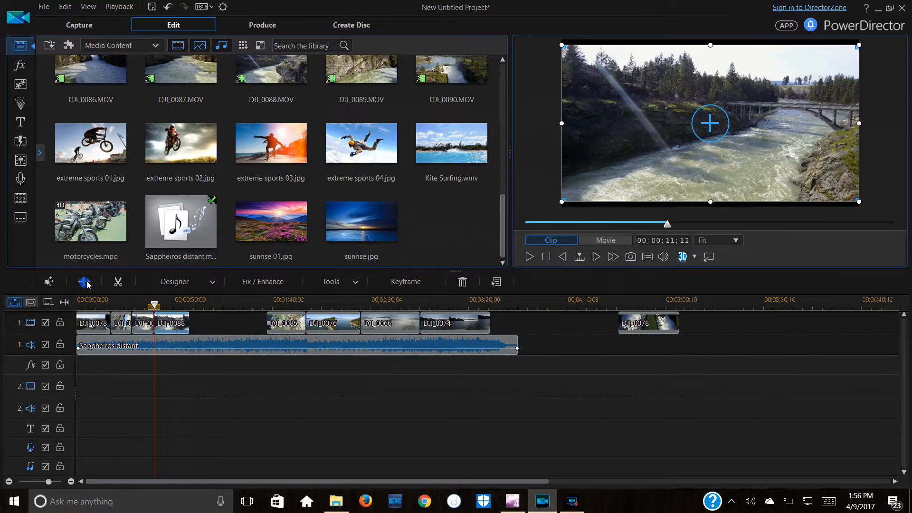
Remove the second piece of the split DJI_0088 clip and fill the gap.
left_click(174, 322)
right_click(174, 322)
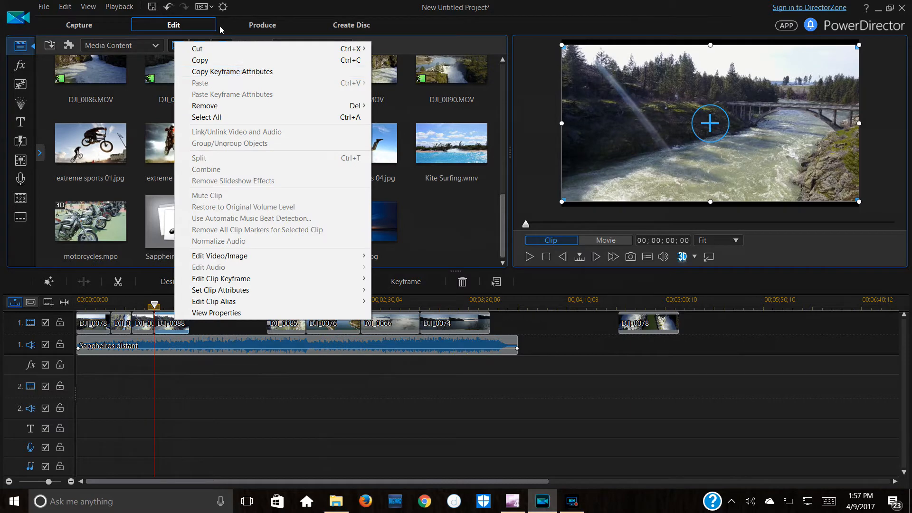
mouse_move(209, 105)
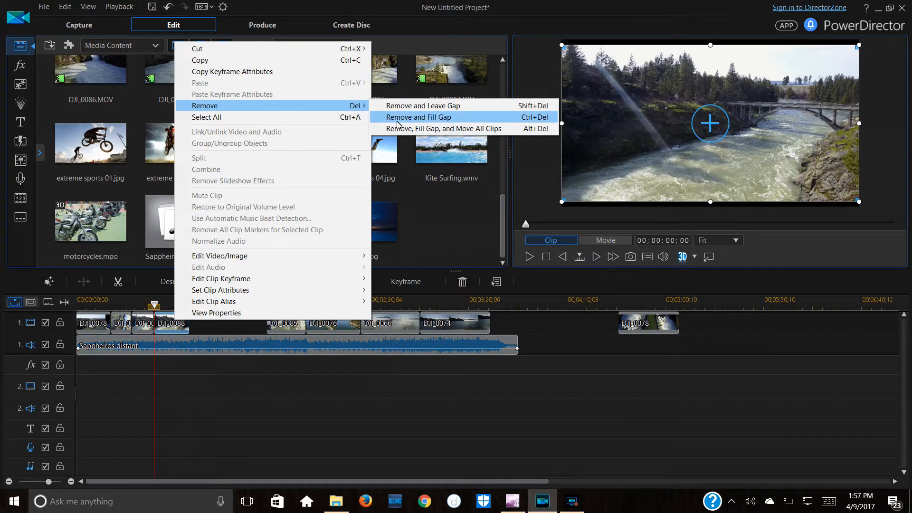
left_click(397, 117)
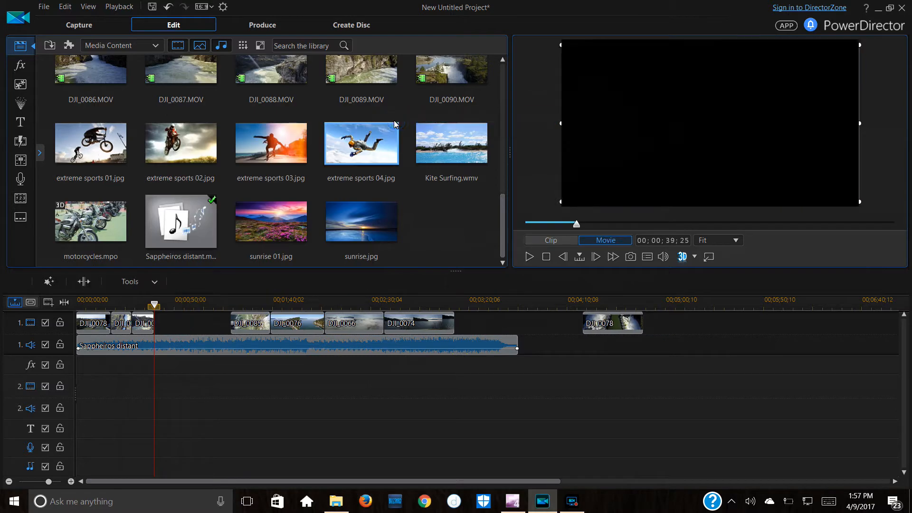
Move the DJI_0085 clip directly behind the shortened DJI_0088 clip and play it up to 00;00;58;26.
left_click(243, 321)
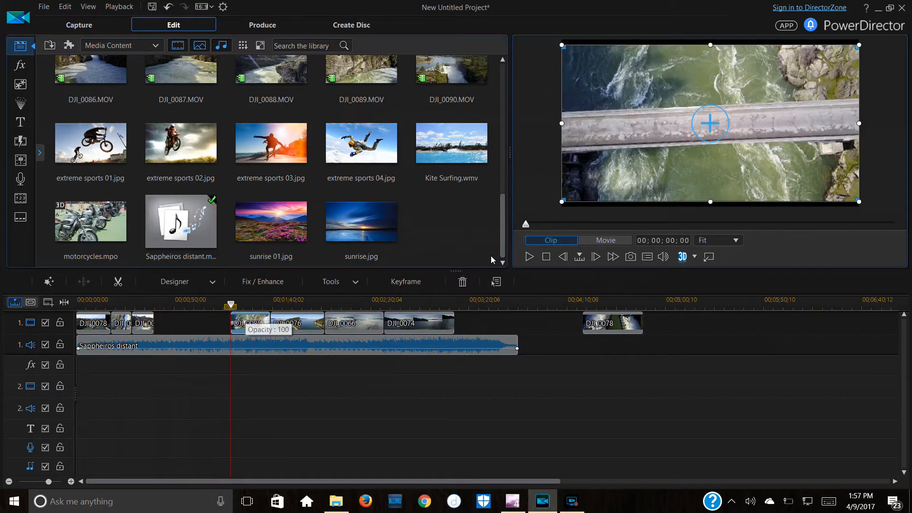
left_click_drag(251, 329, 174, 328)
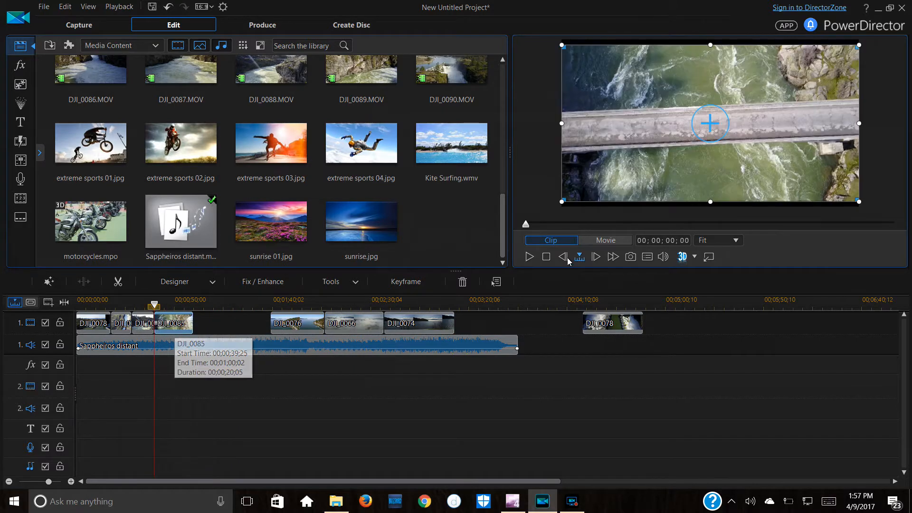
left_click(530, 259)
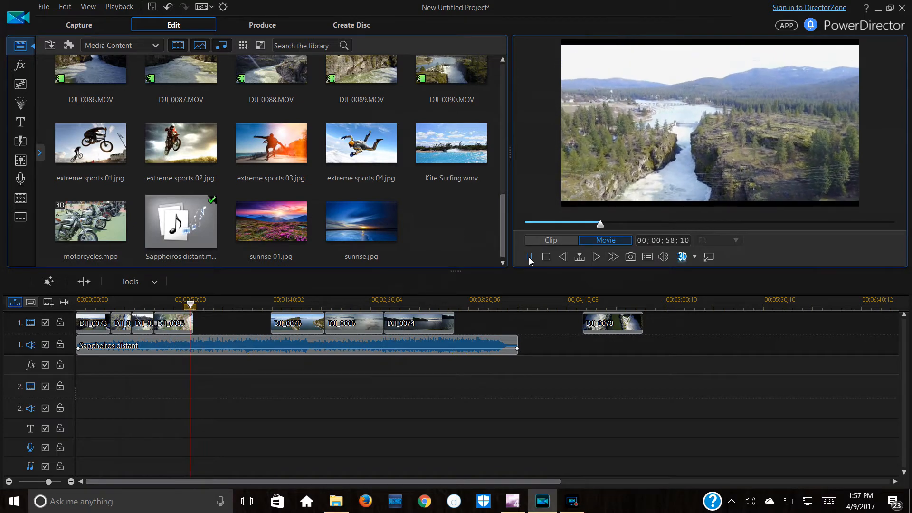
left_click(530, 257)
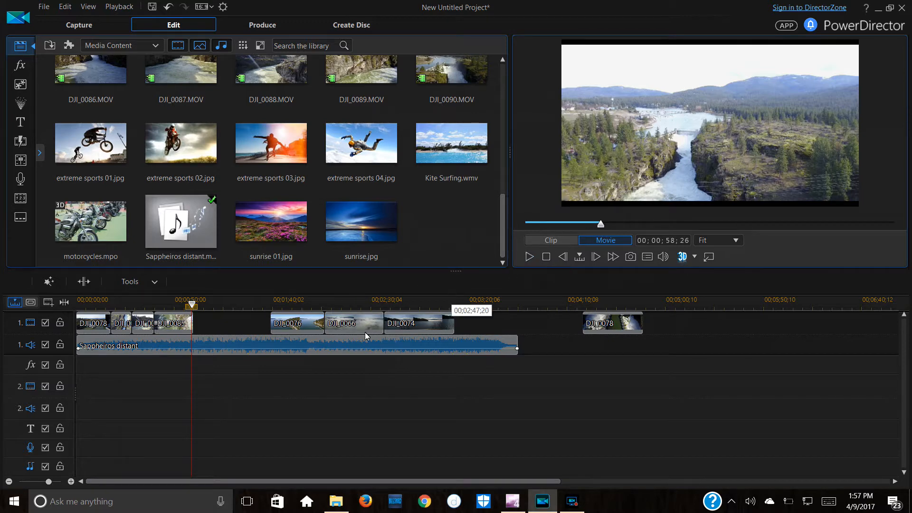
Replay the sequence from the start of DJI_0088, skipping ahead through DJI_0085 to check the cut and where its shot should end.
left_click(133, 348)
left_click(132, 304)
left_click(530, 257)
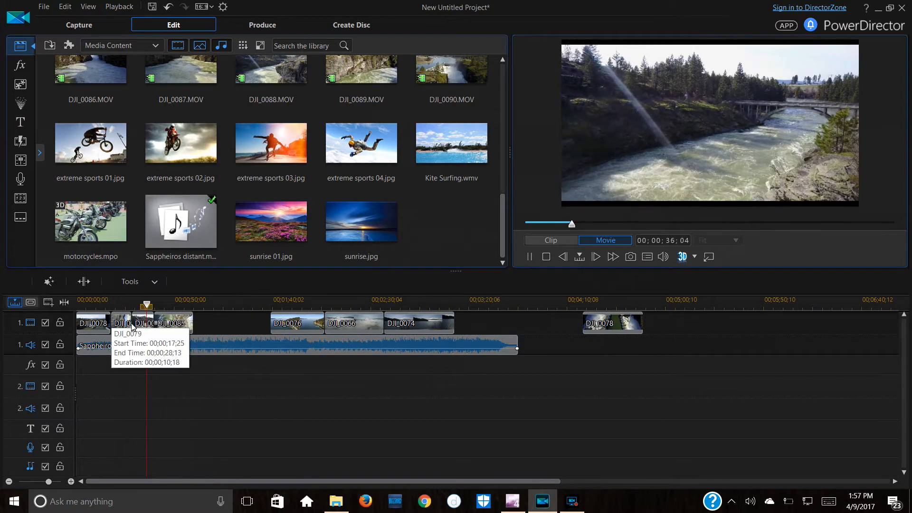
left_click(172, 305)
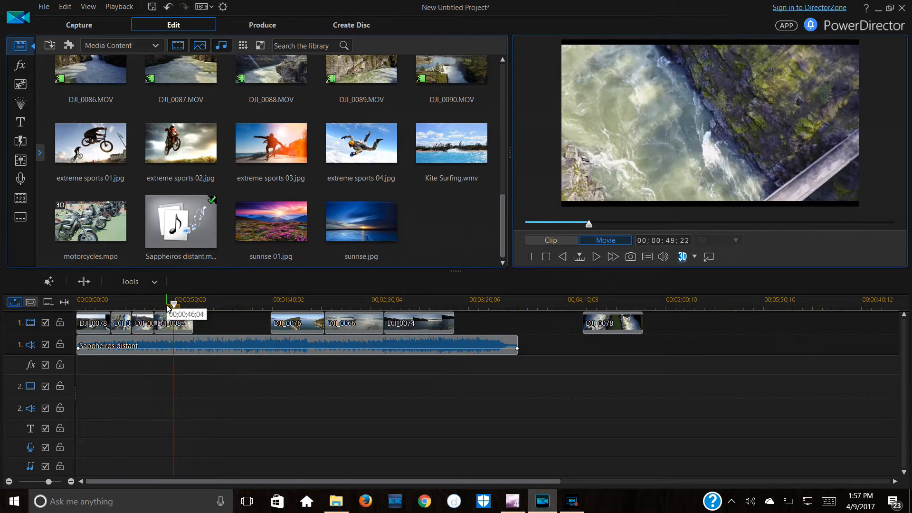
left_click(165, 305)
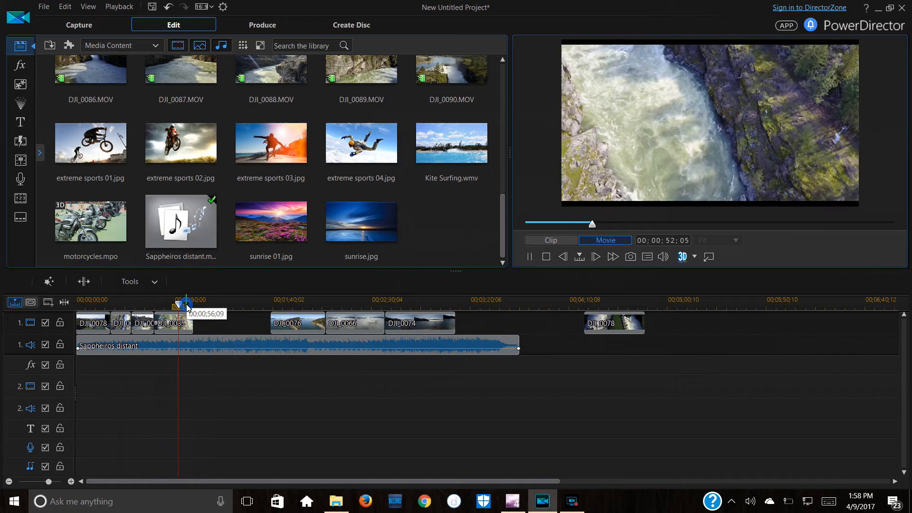
left_click(186, 307)
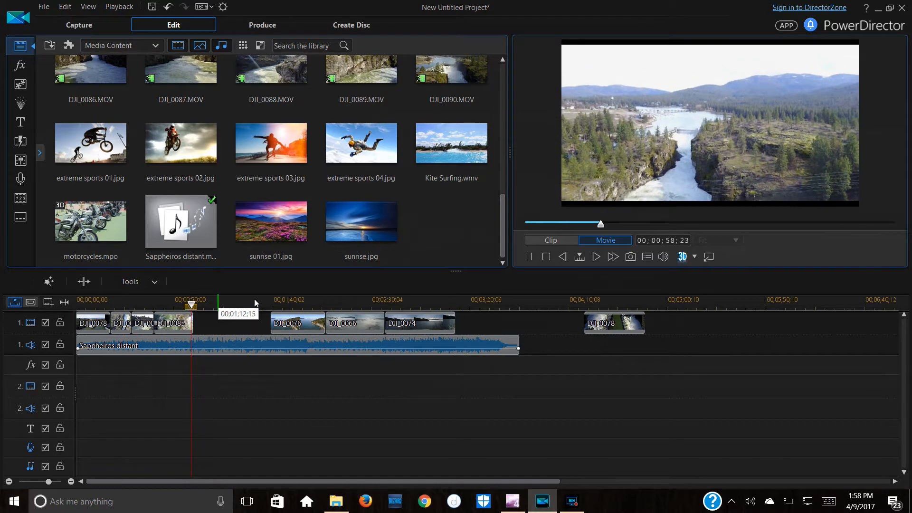
left_click(530, 256)
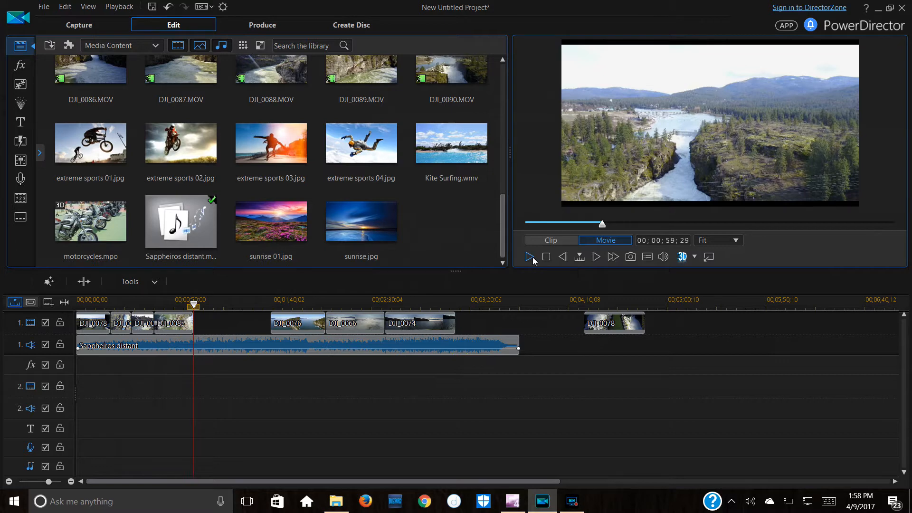
left_click_drag(193, 305, 186, 304)
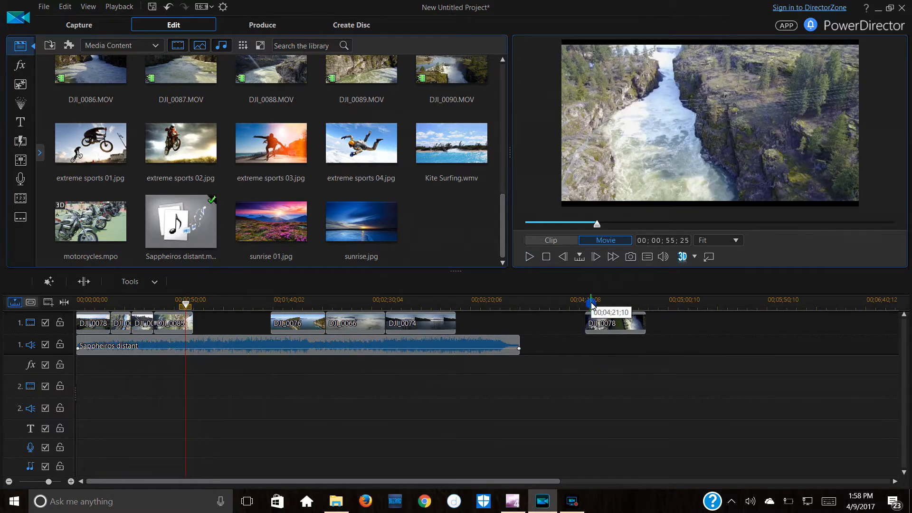
Play the separate DJI_0078 clip beyond the end of the music up to 00;04;25;11 and split it there.
left_click(589, 304)
left_click(529, 257)
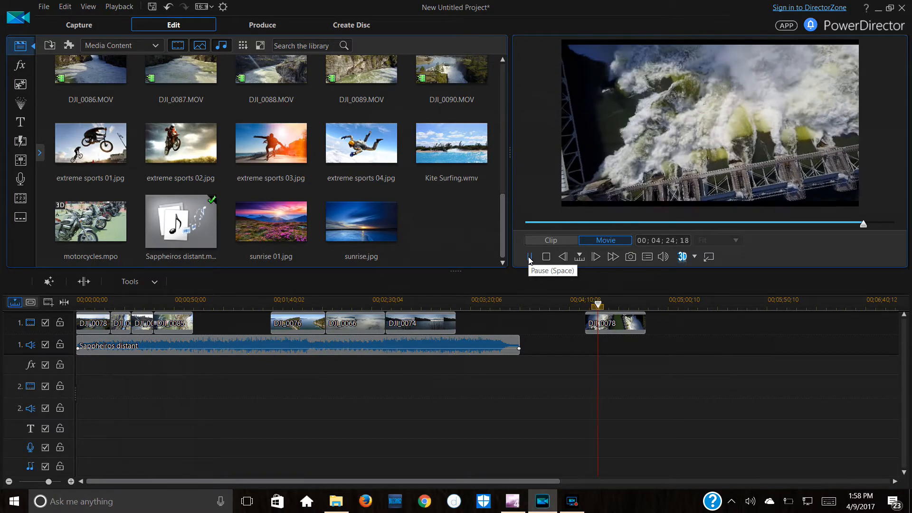
left_click(530, 257)
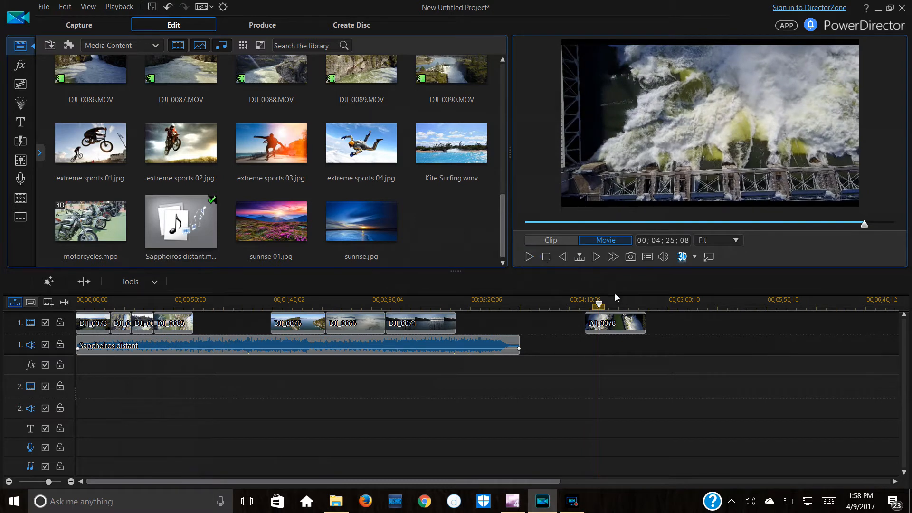
left_click(598, 259)
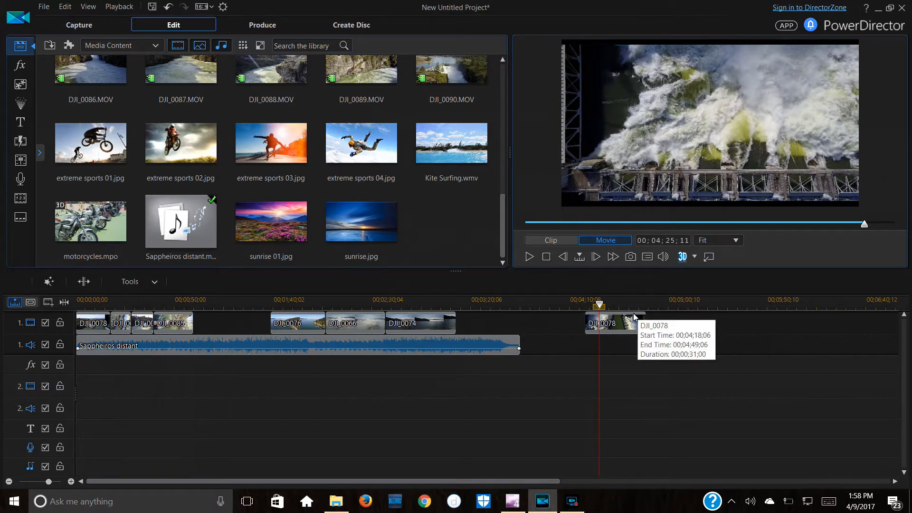
left_click(624, 324)
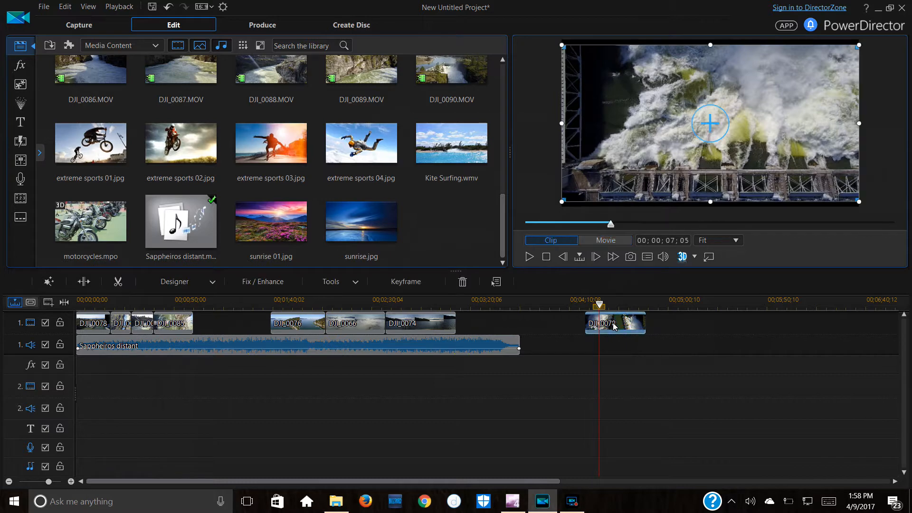
left_click(84, 281)
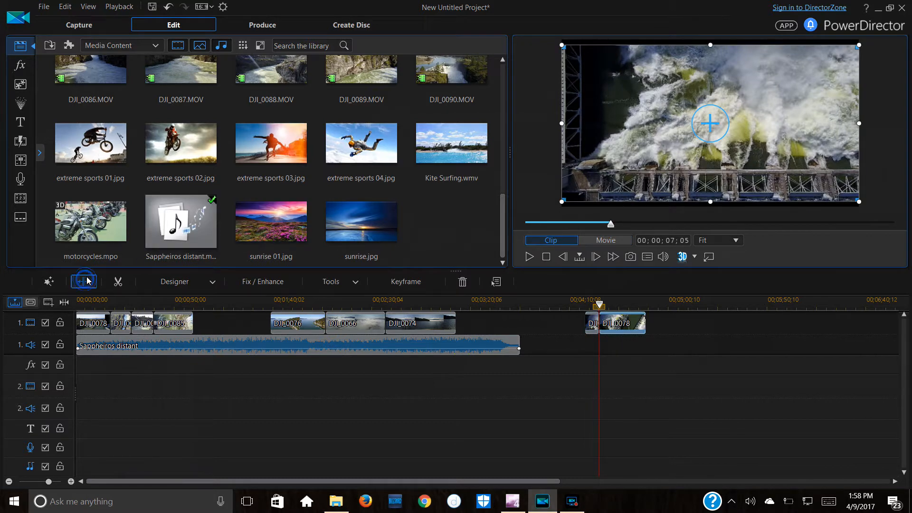
Remove the first piece of the split DJI_0078 clip, filling the gap, and move the remaining piece directly behind DJI_0085.
left_click(590, 320)
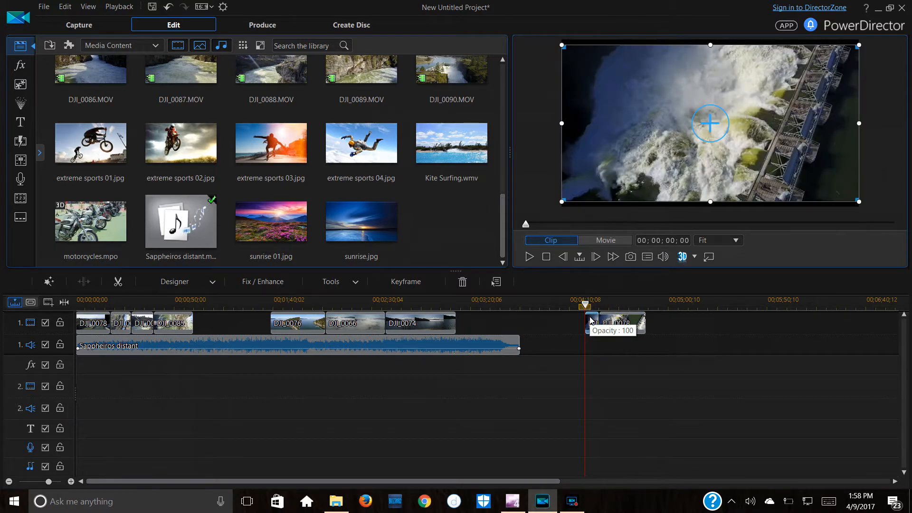
right_click(591, 321)
mouse_move(622, 105)
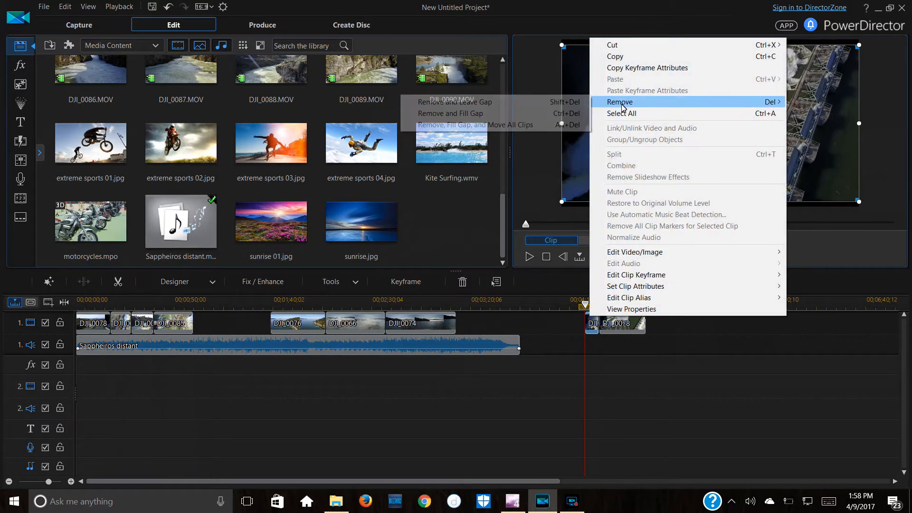
left_click(475, 113)
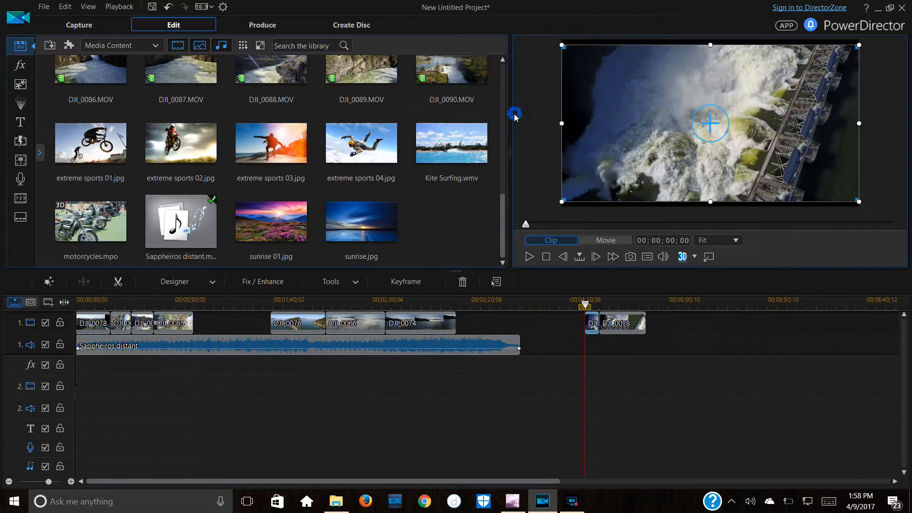
left_click_drag(603, 333, 213, 341)
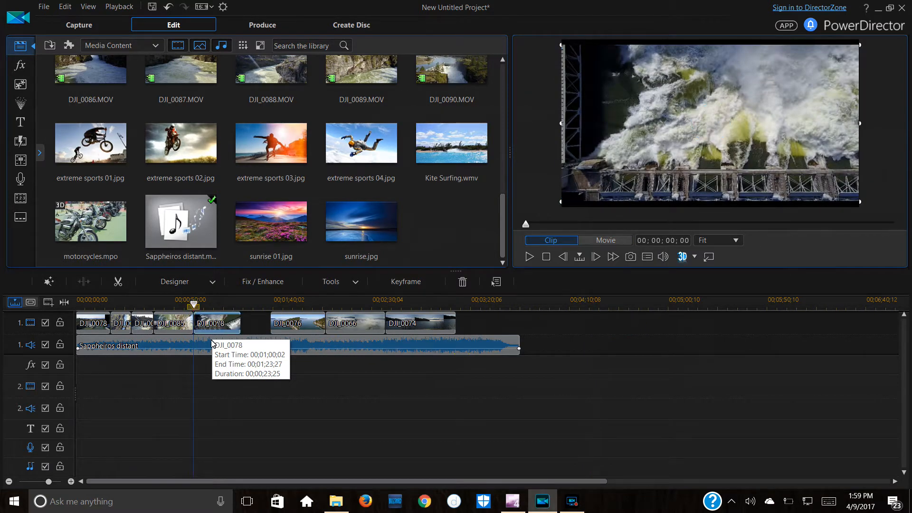
Play the later part of the DJI_0085 clip up to 00;00;56;20 and split it there.
left_click(181, 312)
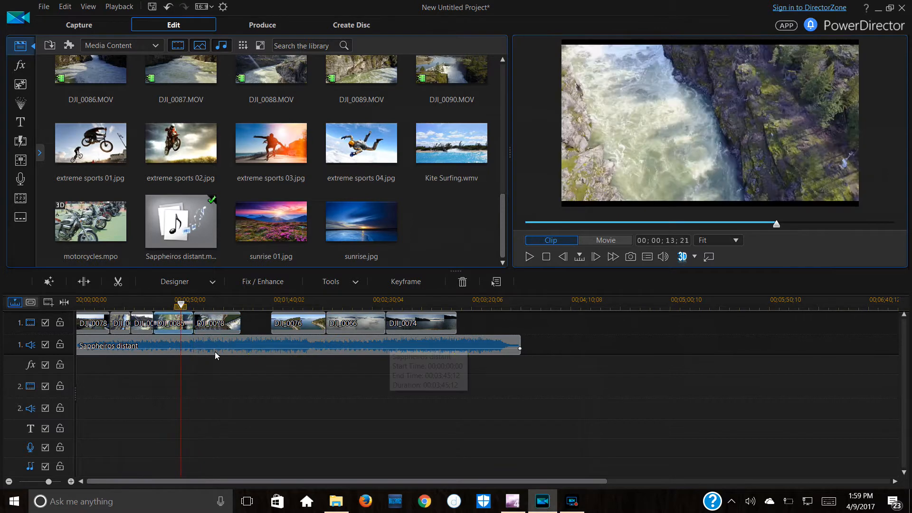
left_click(525, 256)
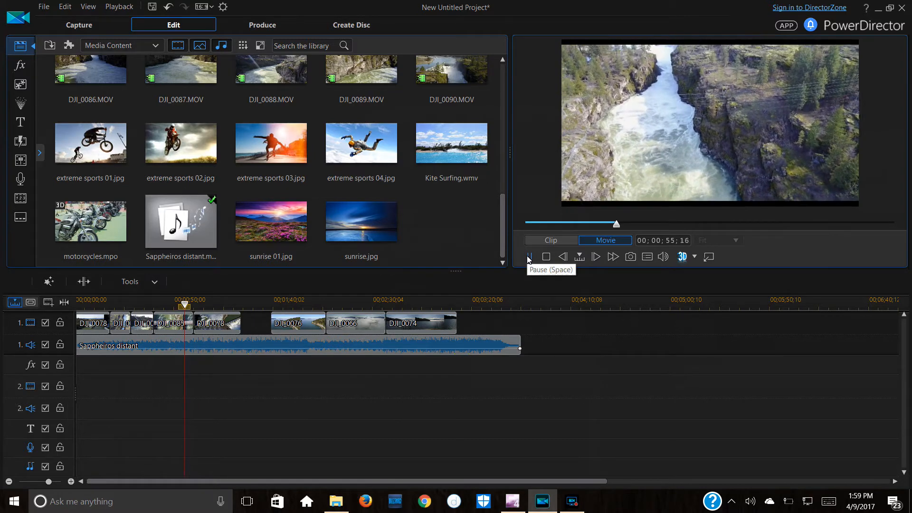
left_click(528, 257)
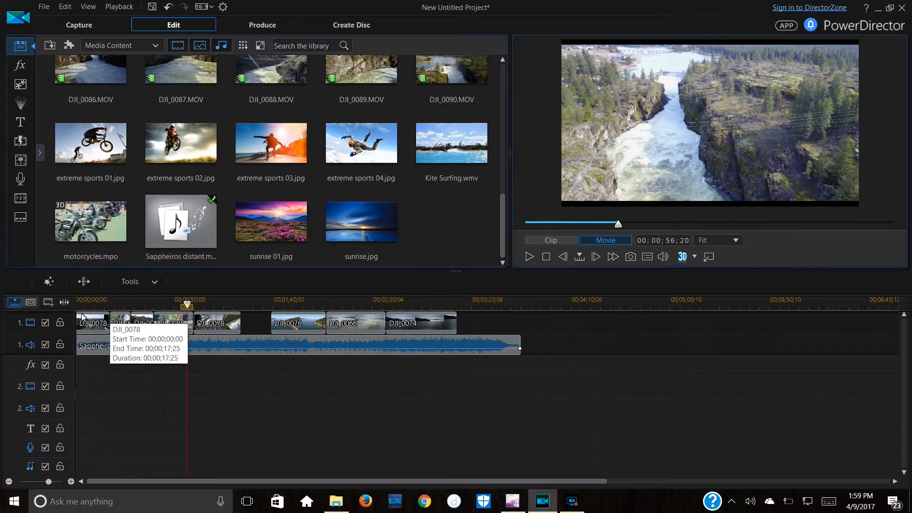
left_click(156, 322)
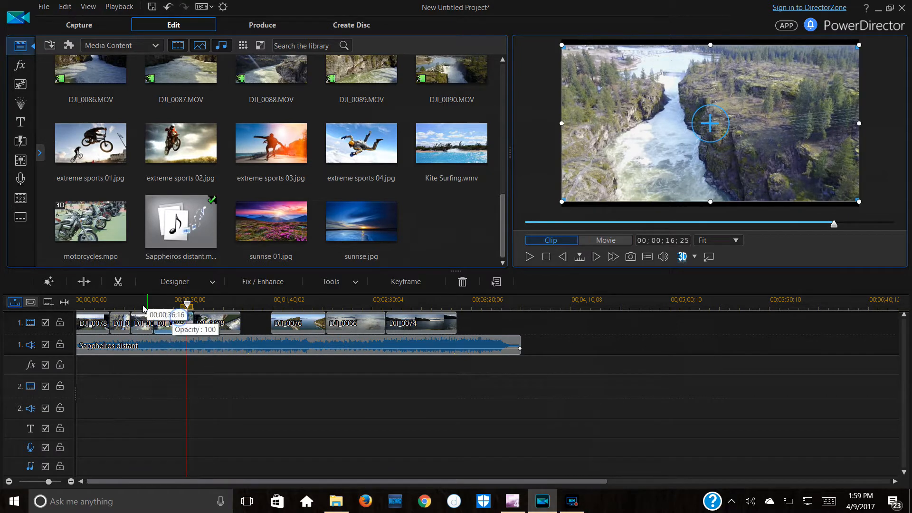
left_click(84, 281)
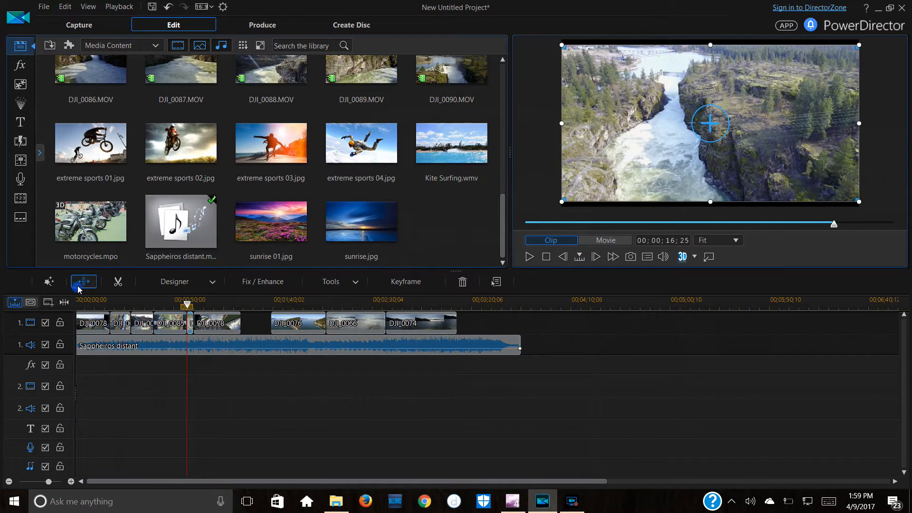
Remove the short leftover piece behind the split in DJI_0085 and fill the gap with the following clips.
right_click(189, 328)
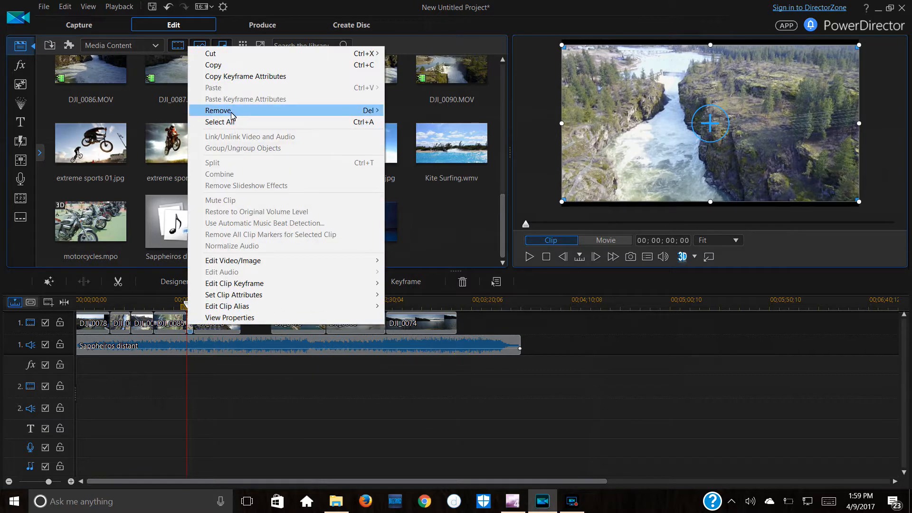
mouse_move(261, 116)
left_click(404, 122)
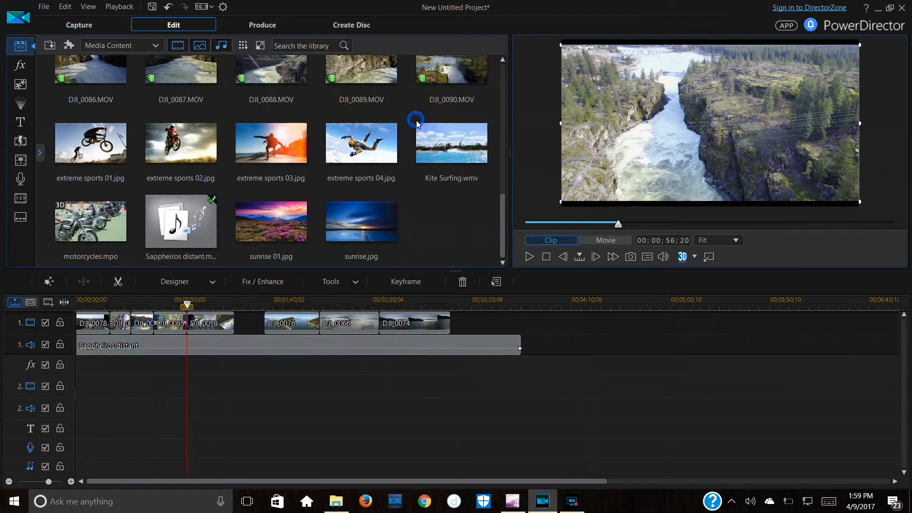
Play the transition from the end of DJI_0085 into DJI_0078, pausing at 00;01;02;11.
left_click(531, 258)
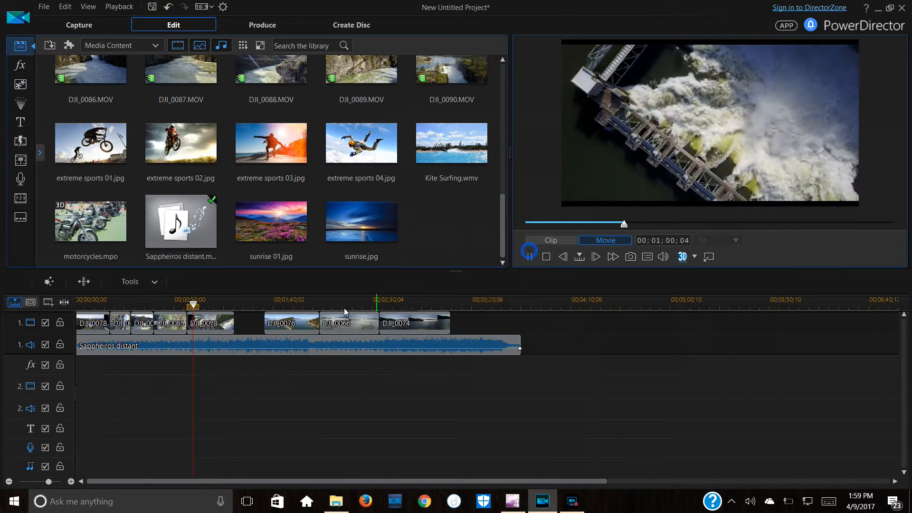
left_click(186, 305)
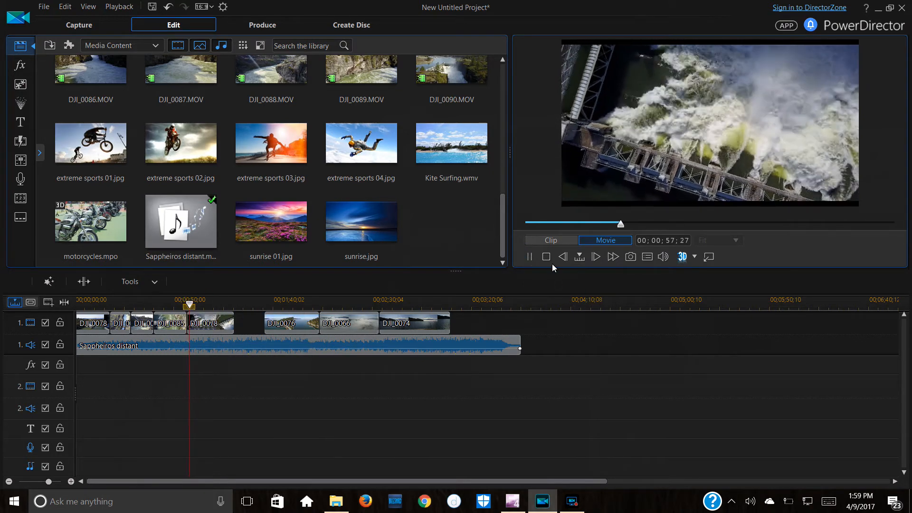
left_click(530, 256)
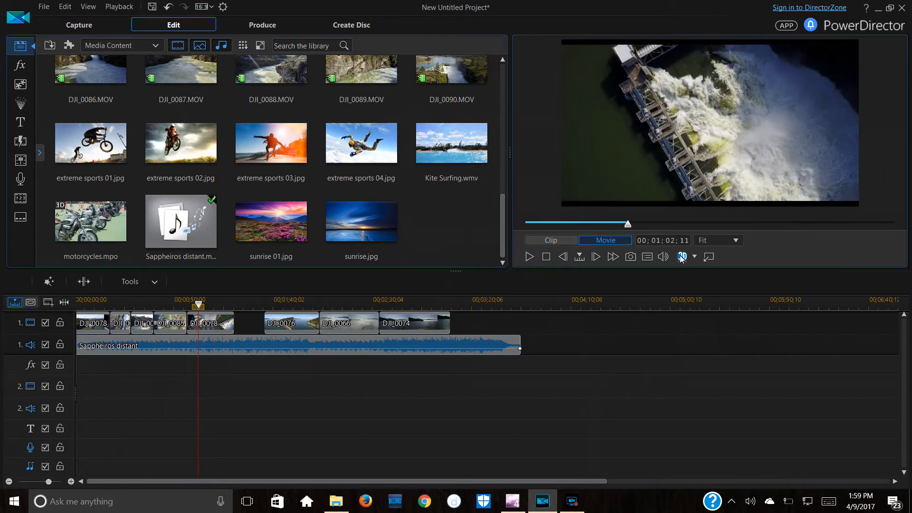
Keep real-time preview enabled and set the preview quality to High Preview Resolution.
left_click(646, 257)
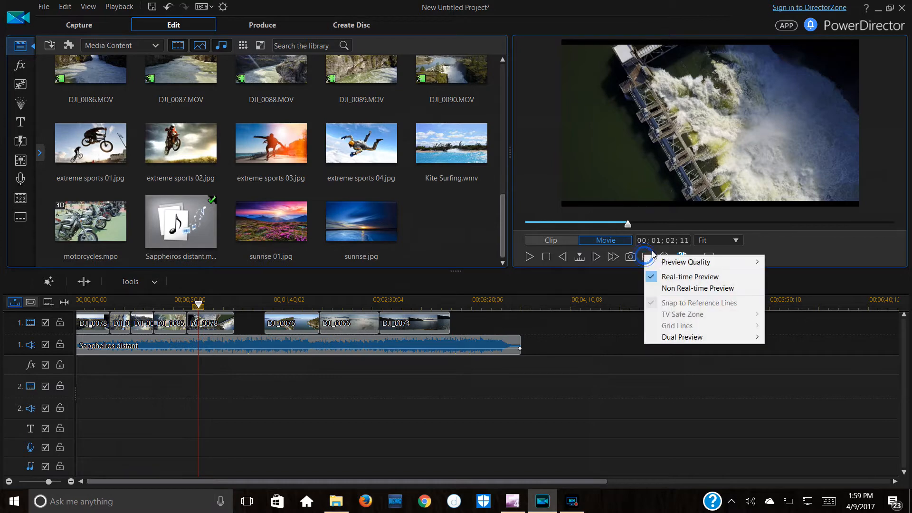
left_click(699, 277)
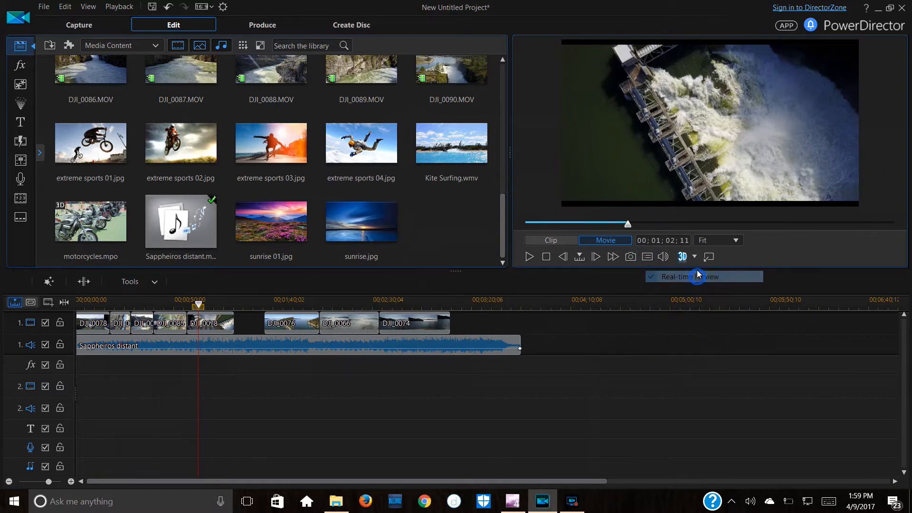
left_click(647, 257)
left_click(658, 268)
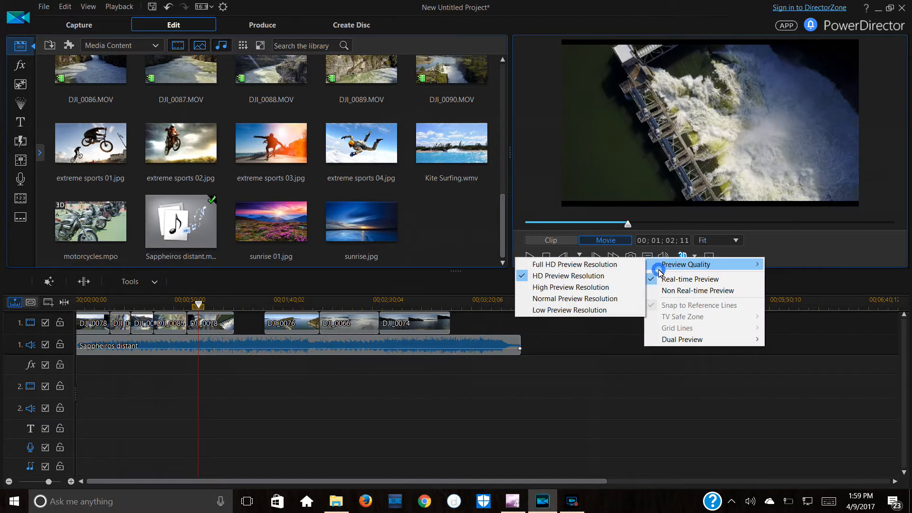
left_click(603, 286)
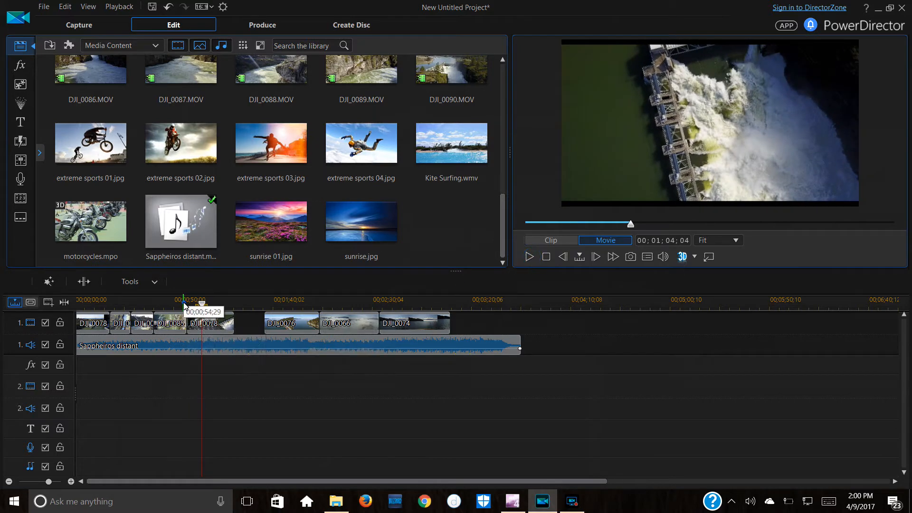
Replay the cut between DJI_0085 and DJI_0078 against the music, starting again from 00;00;52;25.
left_click(529, 257)
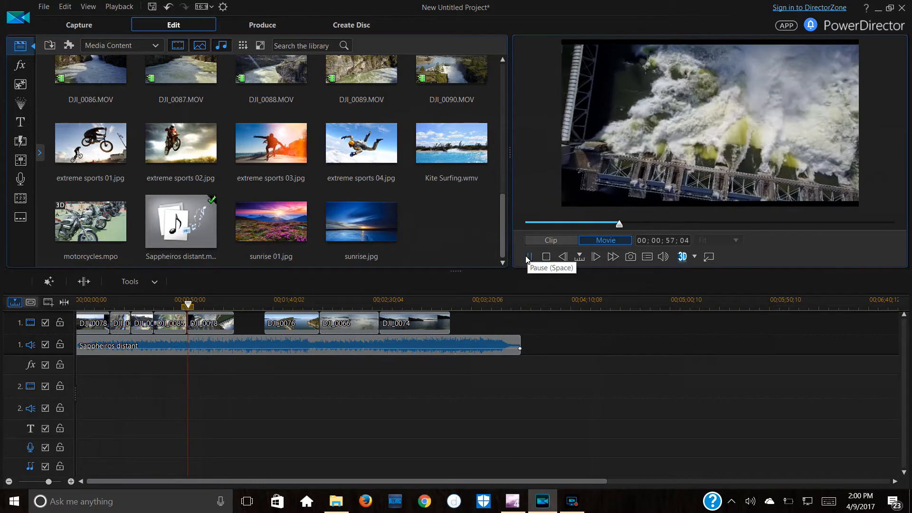
left_click(527, 257)
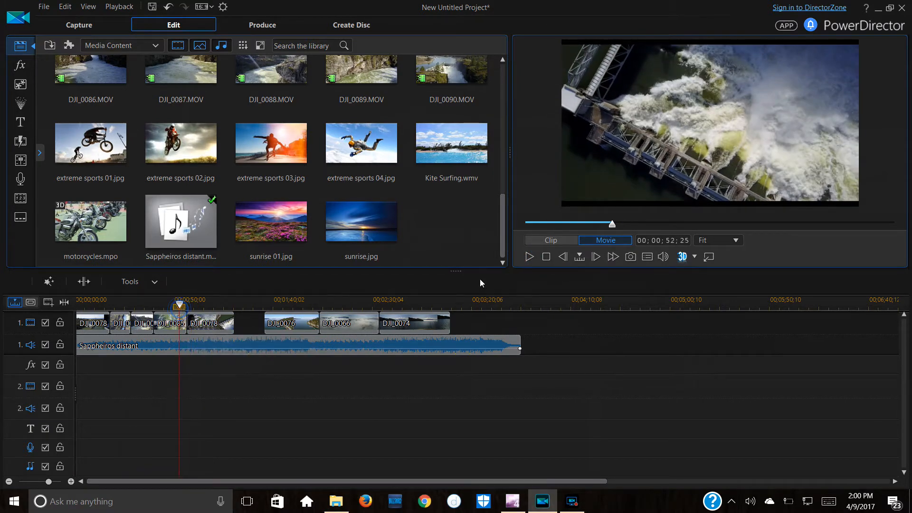
left_click(529, 257)
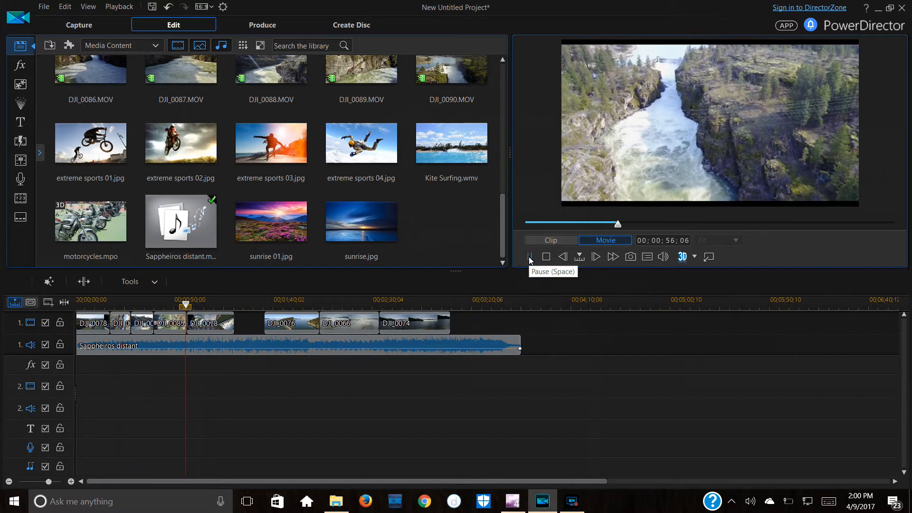
left_click(529, 256)
Shift the DJI_0078 clip after DJI_0085 slightly later and extend the end of DJI_0085 to 00;00;57;25.
left_click(205, 319)
left_click_drag(205, 318, 211, 318)
left_click(184, 320)
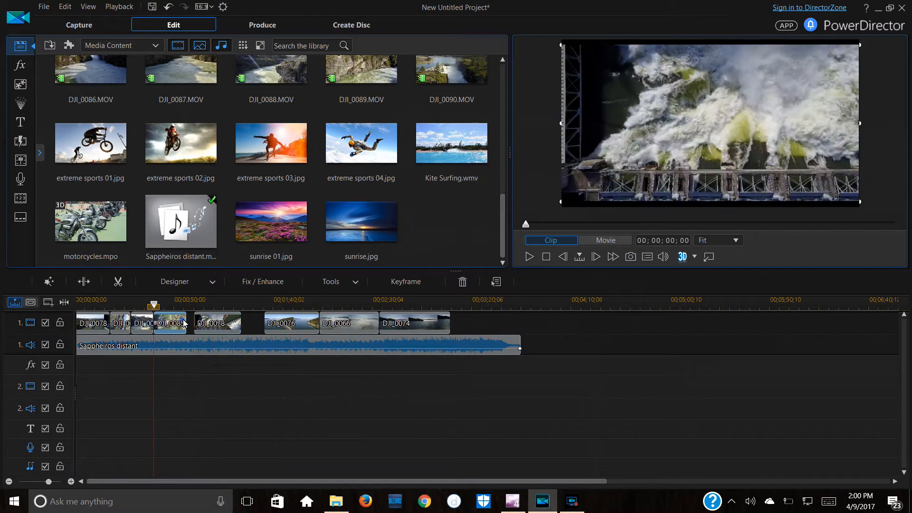
left_click_drag(188, 324, 194, 316)
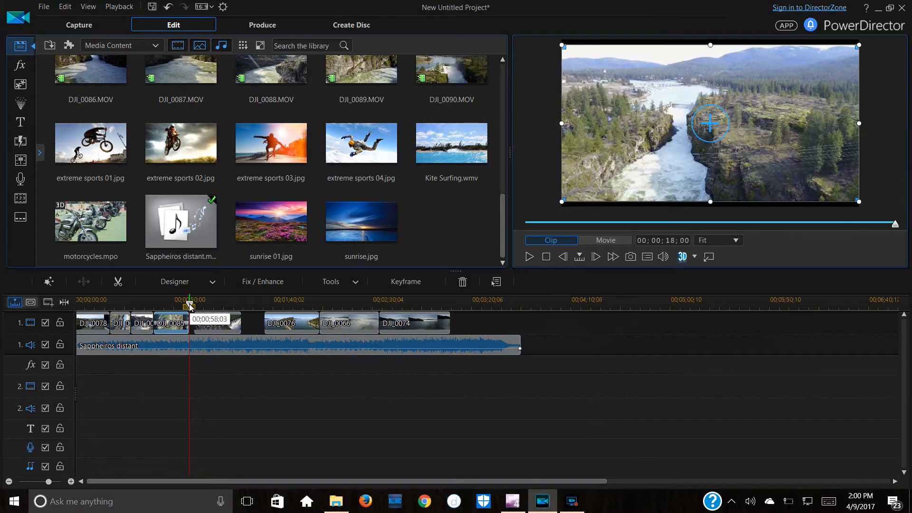
Check the music at the new end of DJI_0085 and move DJI_0078 directly behind it, starting at 00;00;57;25.
left_click(190, 344)
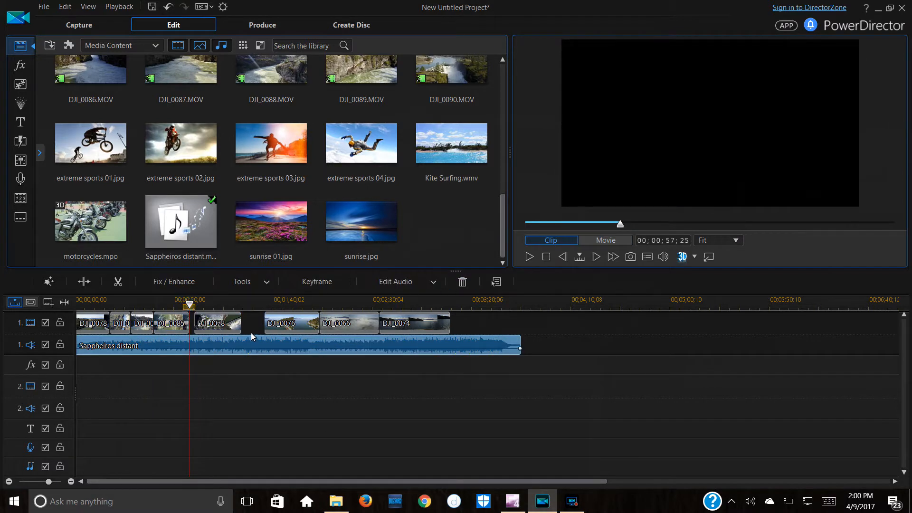
left_click(527, 260)
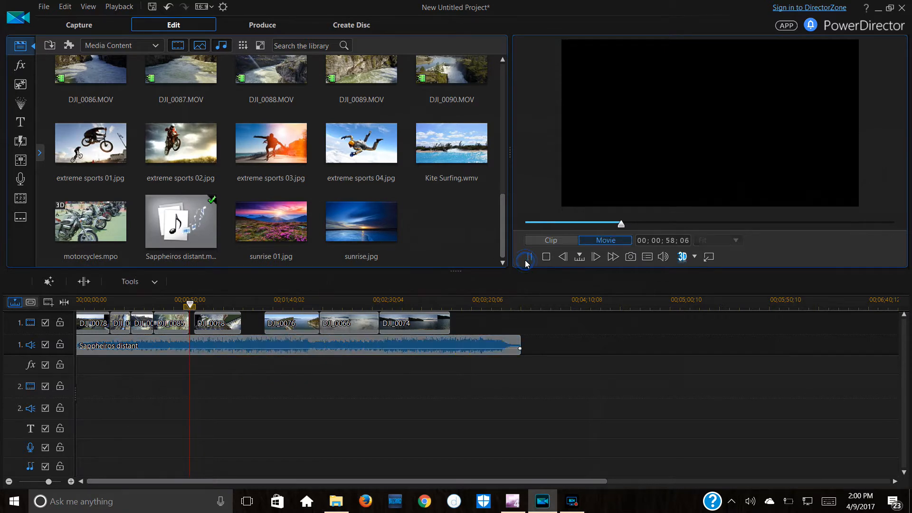
left_click(528, 257)
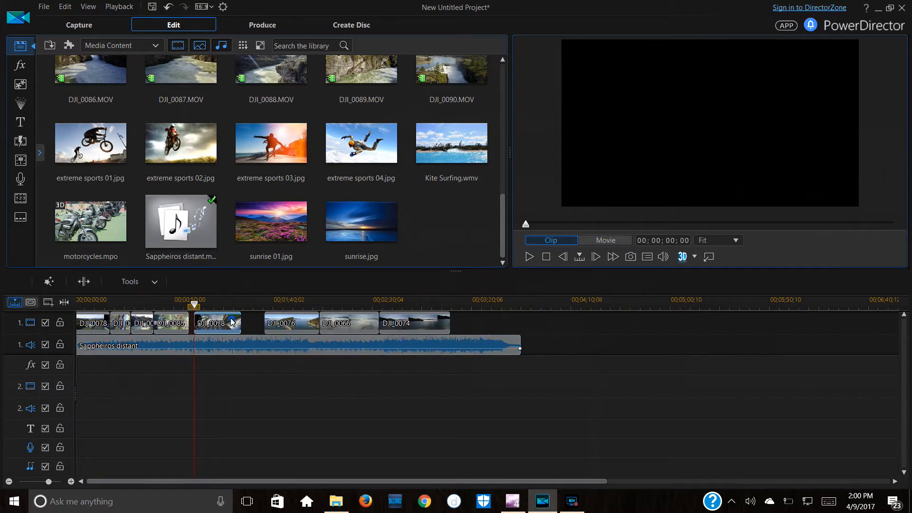
left_click(226, 322)
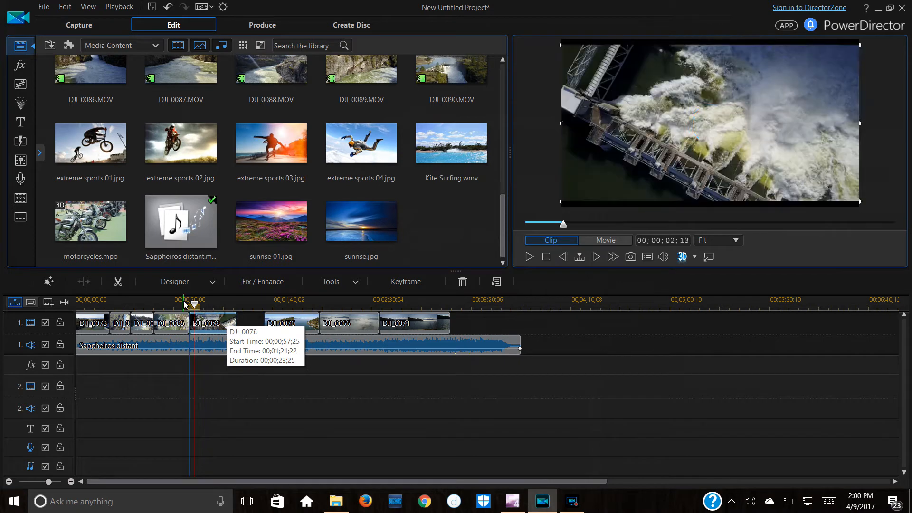
Play from the end of DJI_0085 through DJI_0078 and split DJI_0078 at clip time 00;00;20;15.
left_click(184, 323)
left_click(530, 258)
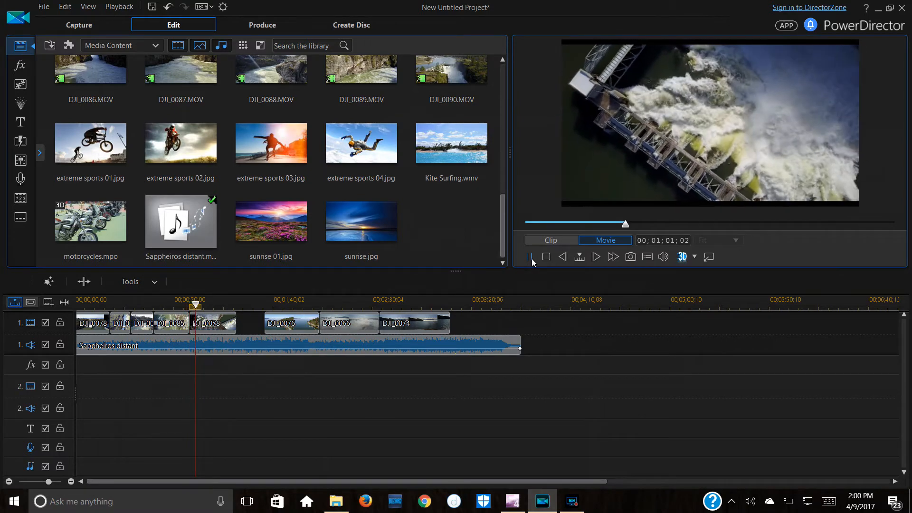
left_click(531, 257)
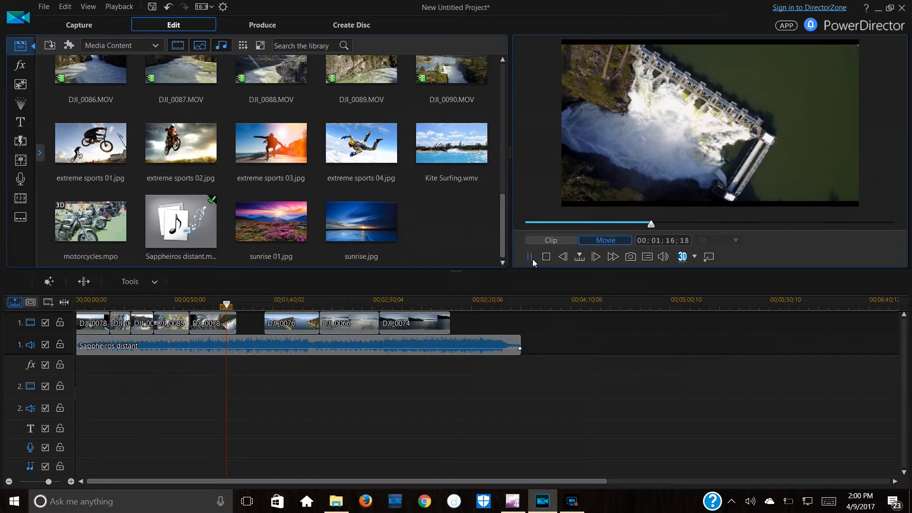
left_click(532, 258)
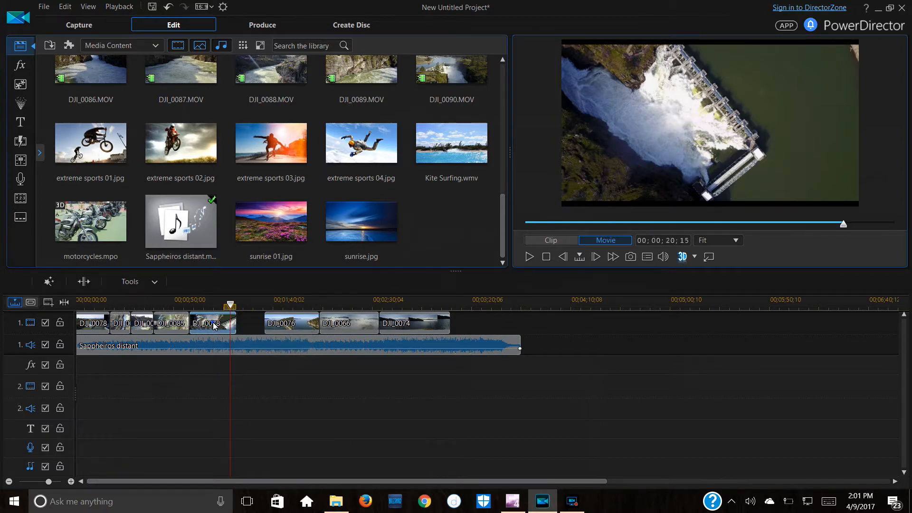
left_click(95, 285)
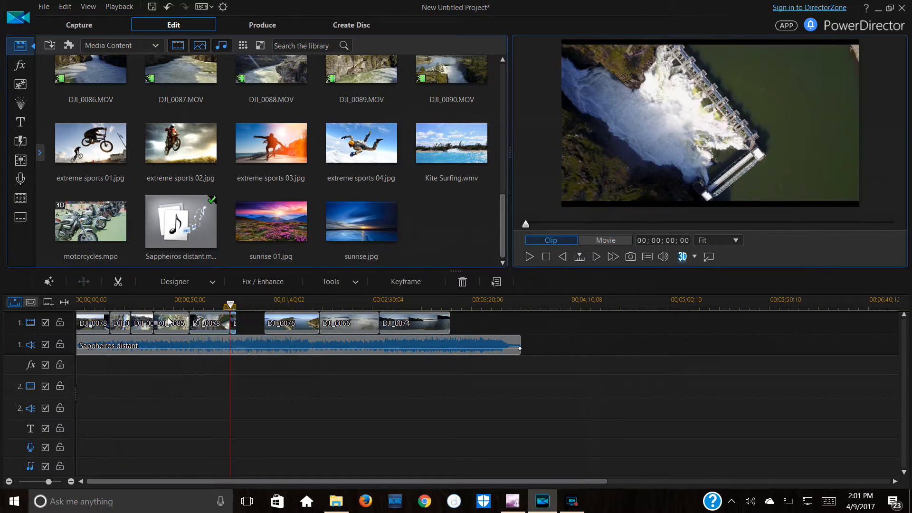
Trim the short end piece of DJI_0078 with Trim Only and remove it, leaving the gap open.
left_click_drag(236, 324, 236, 316)
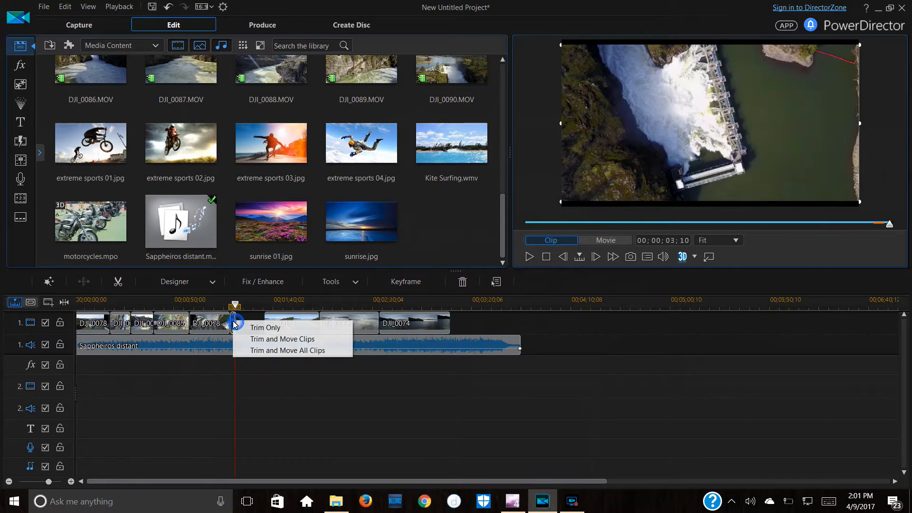
left_click(266, 338)
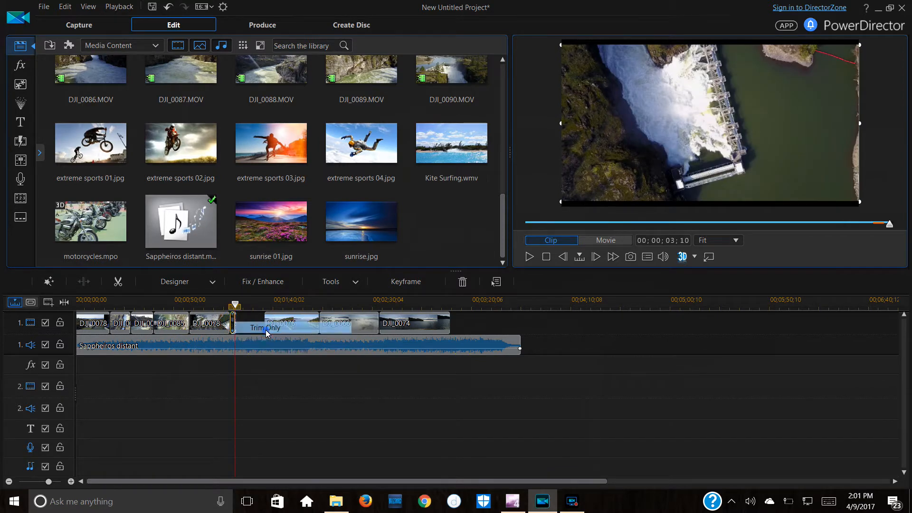
right_click(233, 325)
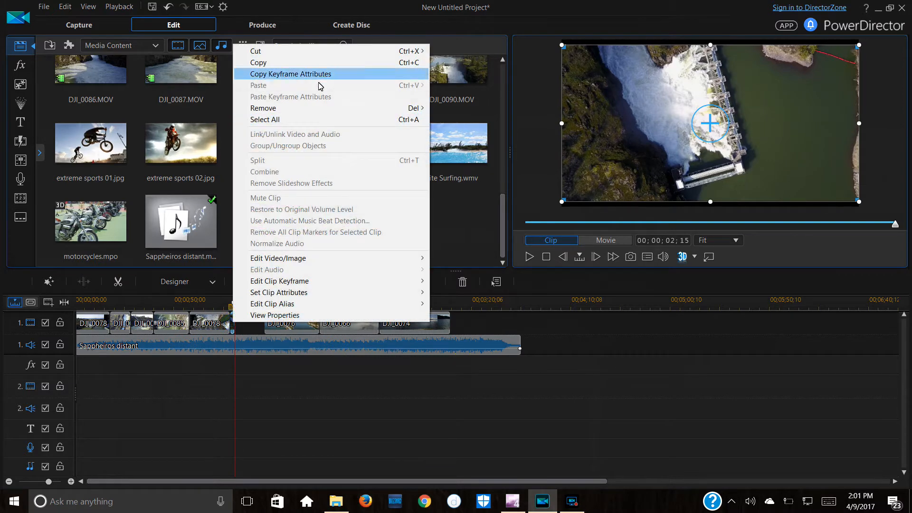
mouse_move(306, 110)
left_click(206, 110)
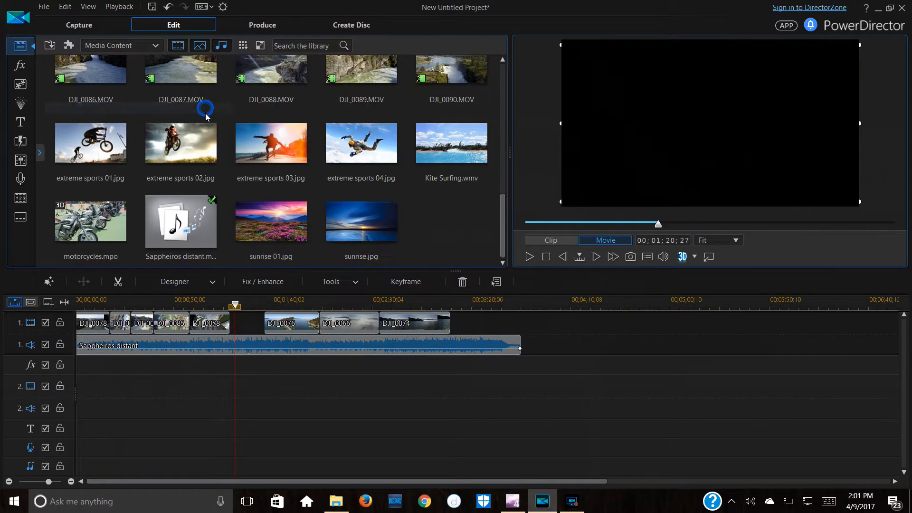
Preview the start of DJI_0076 and move the clip directly behind the shortened DJI_0078.
left_click(299, 321)
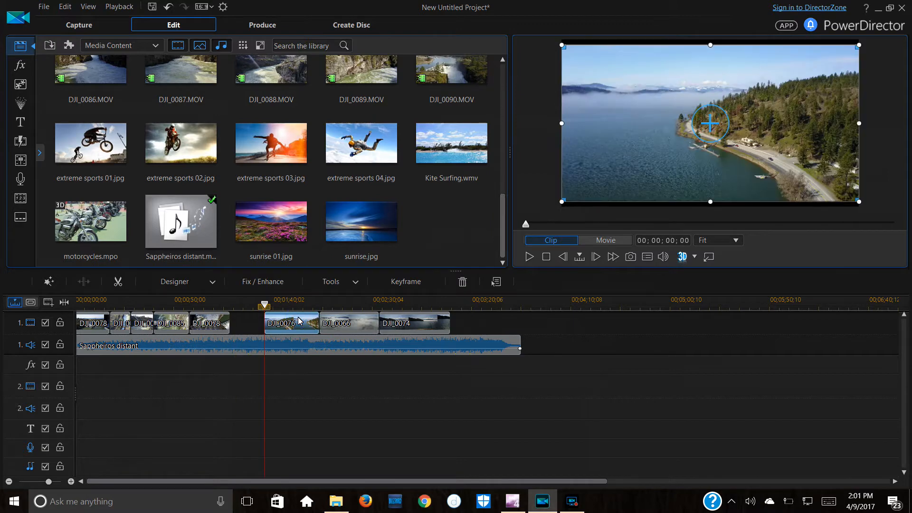
left_click(528, 257)
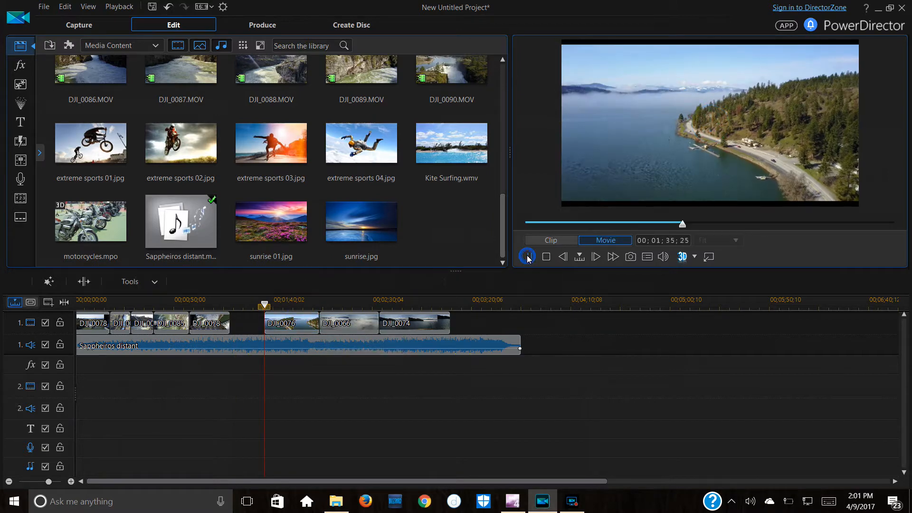
left_click_drag(299, 322, 247, 320)
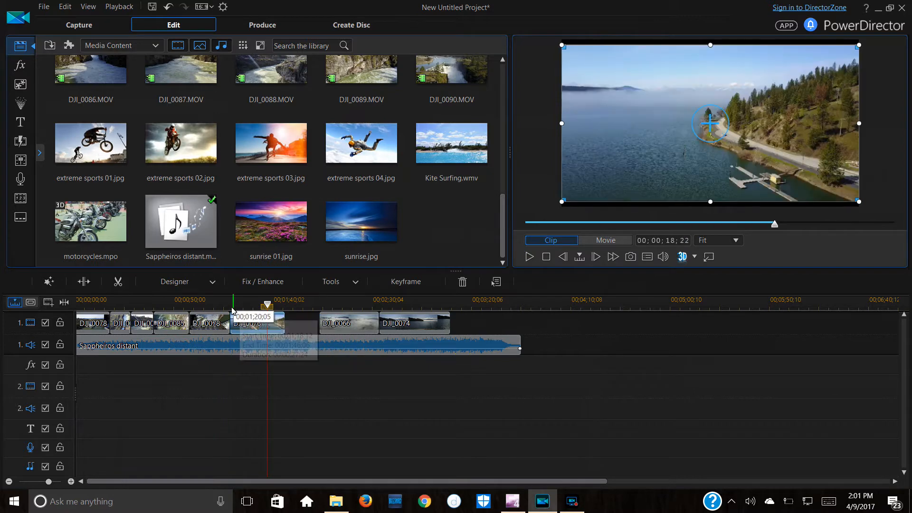
Play from 00;01;17;09 through DJI_0076 and jump back to the earlier clips to review the sequence.
left_click(242, 380)
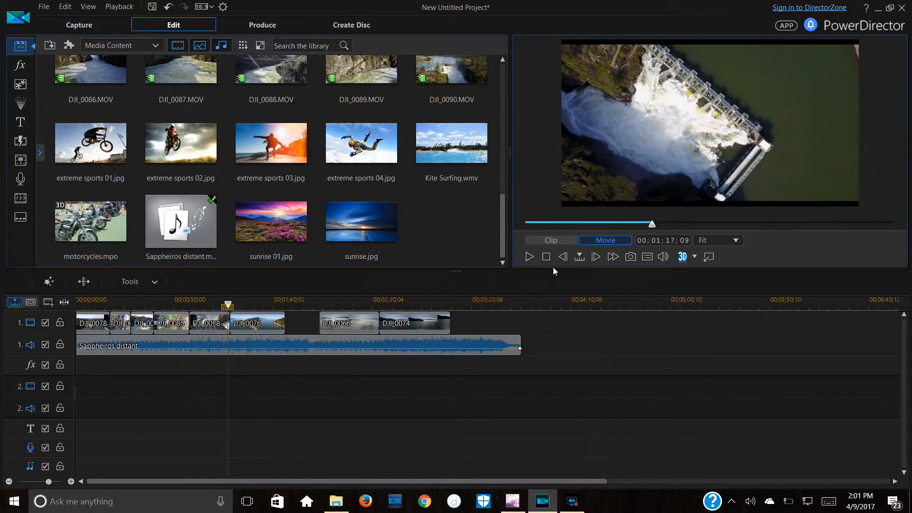
left_click(532, 256)
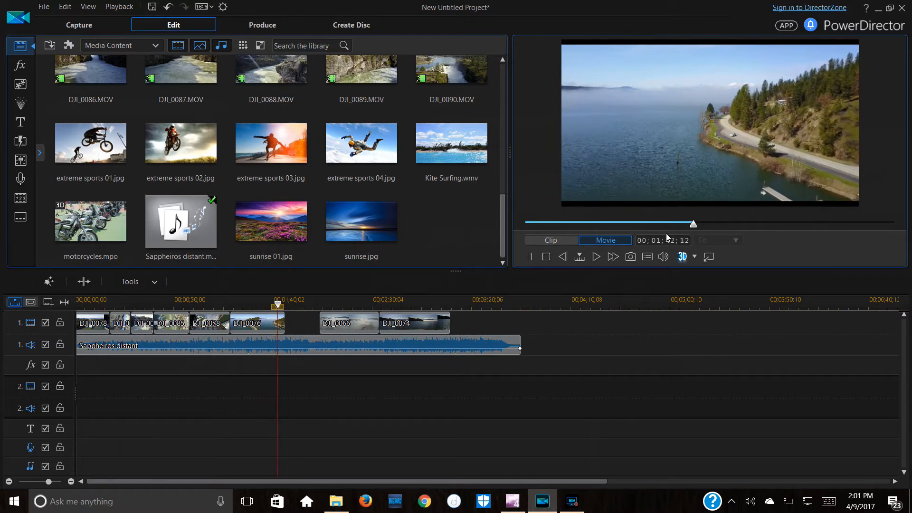
left_click(557, 224)
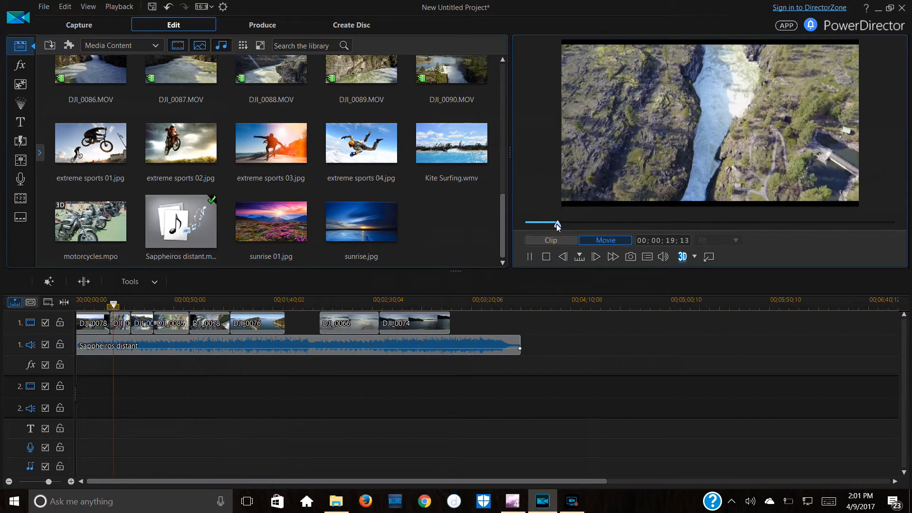
left_click(578, 223)
Play the timeline from the start of DJI_0076 to 00;01;23;13 and split DJI_0076 there.
left_click(232, 305)
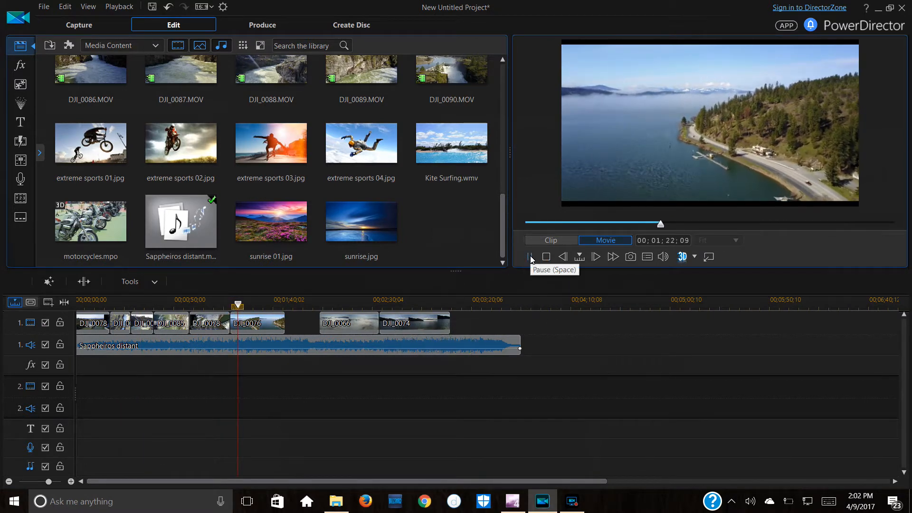
left_click(531, 257)
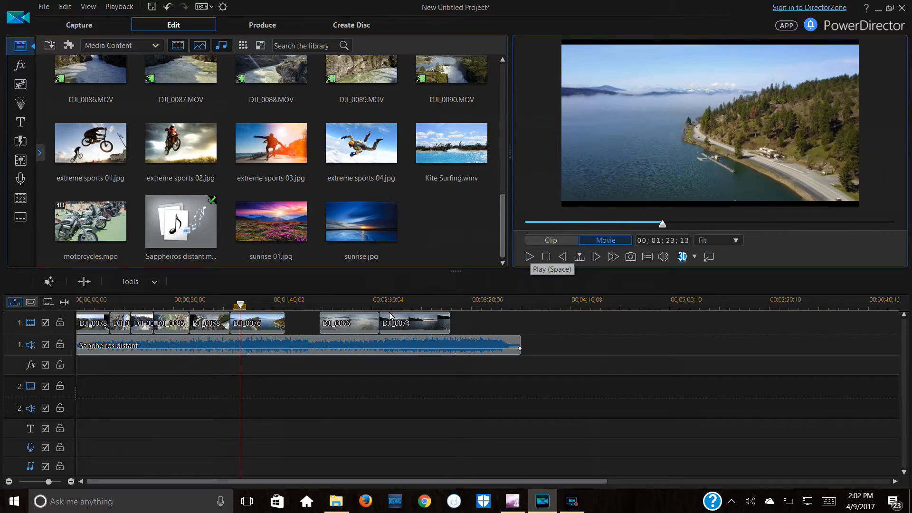
left_click(252, 327)
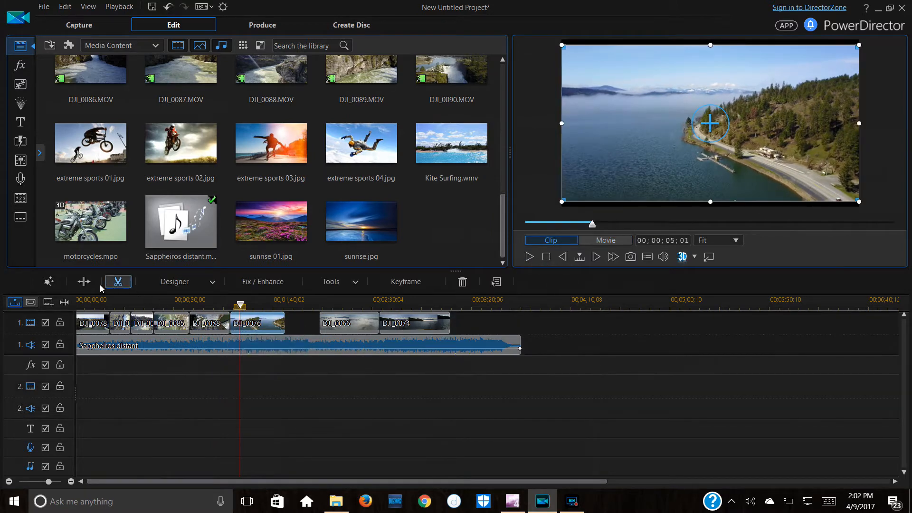
left_click(85, 283)
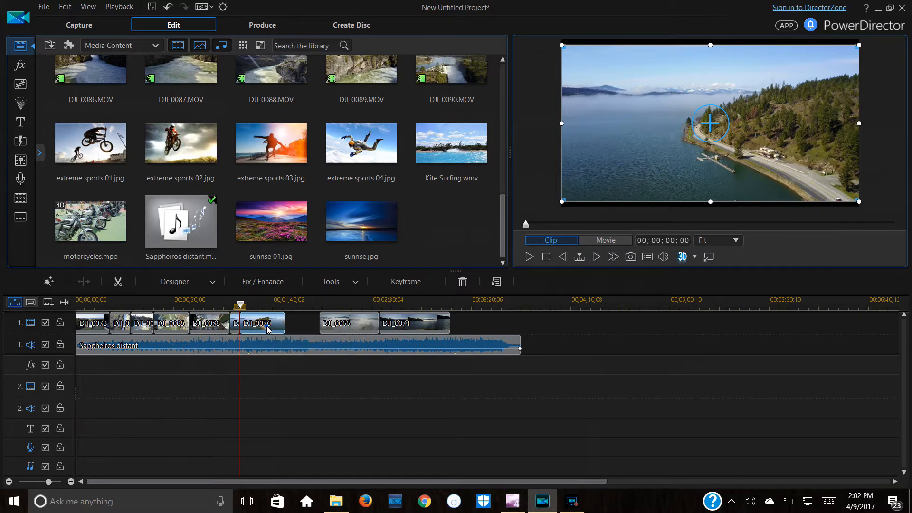
Remove the rear piece of DJI_0076 and fill the gap.
right_click(269, 328)
mouse_move(308, 116)
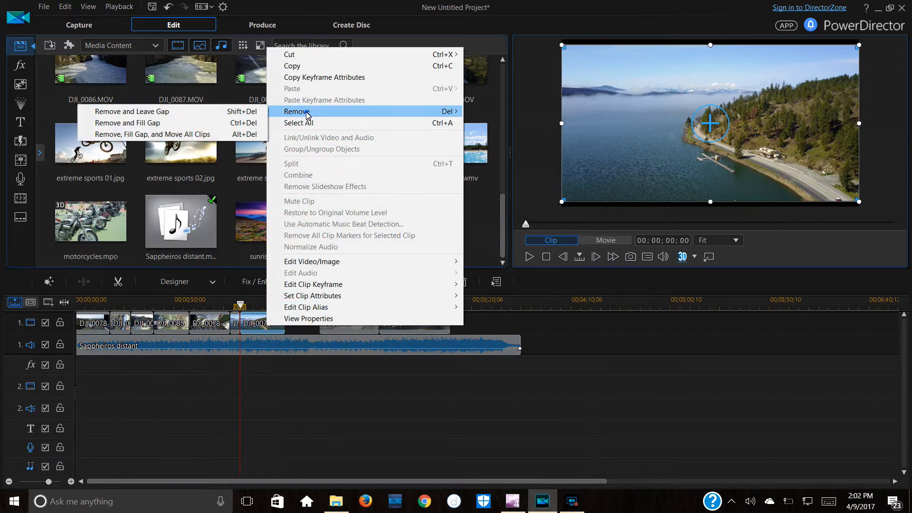
left_click(203, 124)
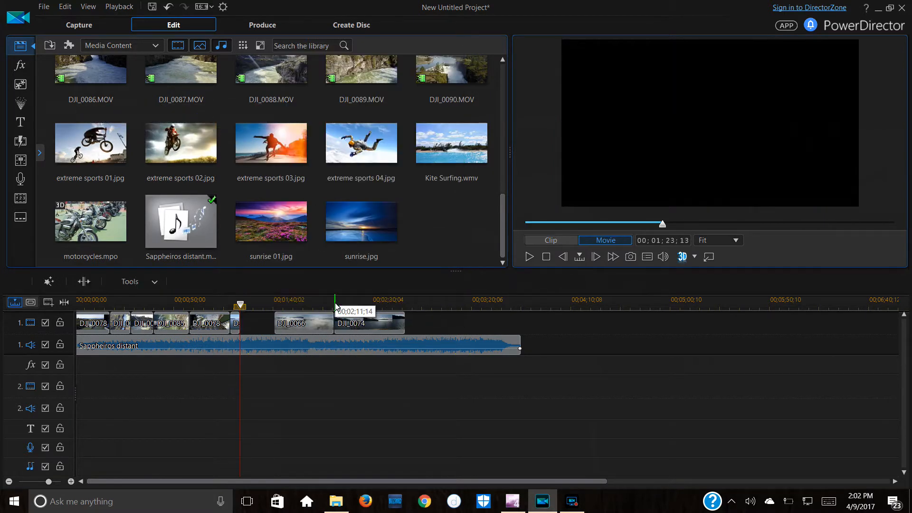
Play DJI_0066 on the timeline, skipping ahead to 00;01;56;09, to examine its footage over the clouds.
left_click(300, 322)
left_click(529, 256)
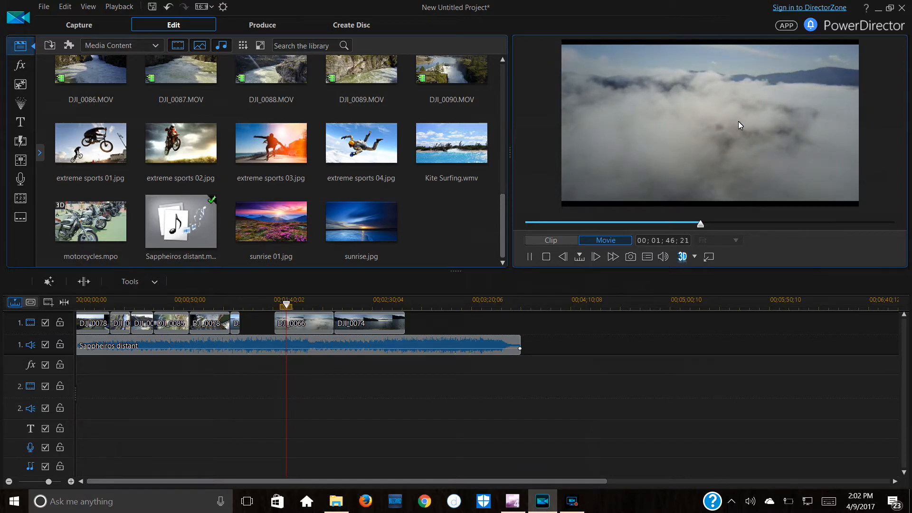
left_click(305, 307)
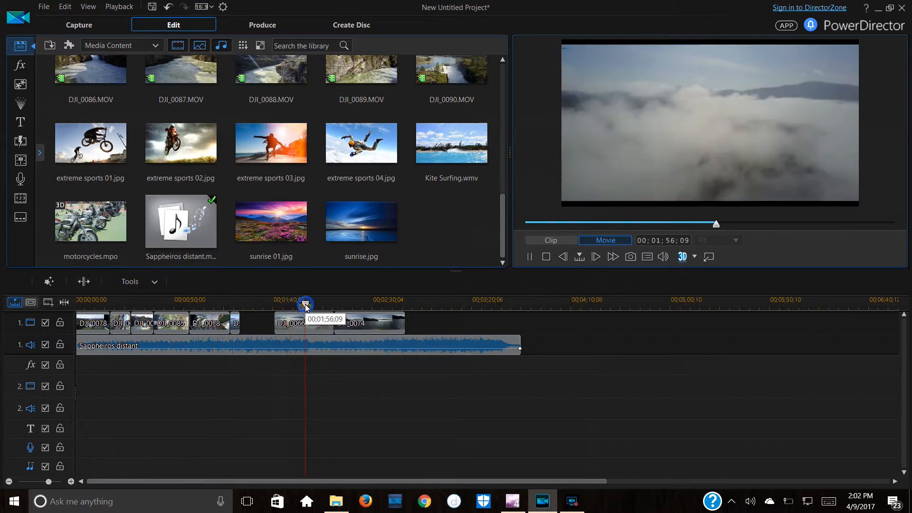
left_click(529, 257)
Preview DJI_0068.MOV from the media library, skipping through it to judge whether its footage is usable.
scroll(247, 145, "up", 10)
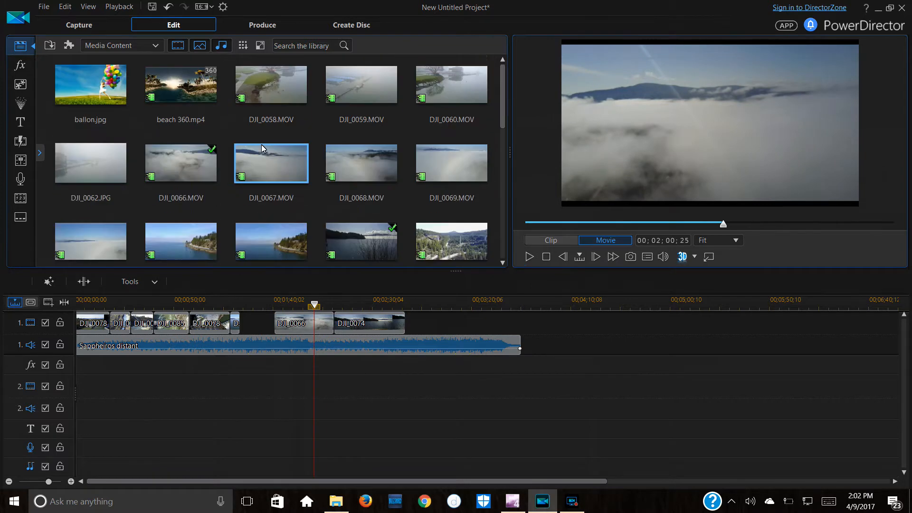
left_click(285, 161)
left_click(406, 176)
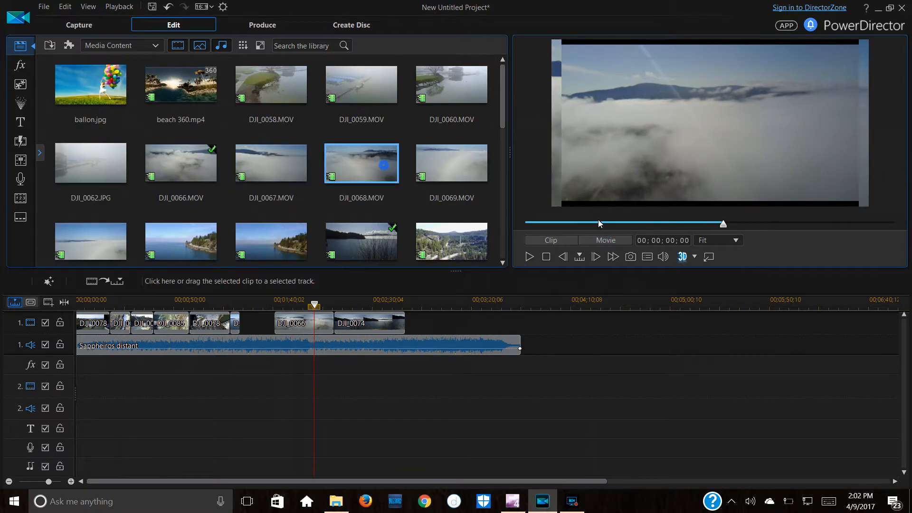
left_click(530, 257)
left_click(587, 224)
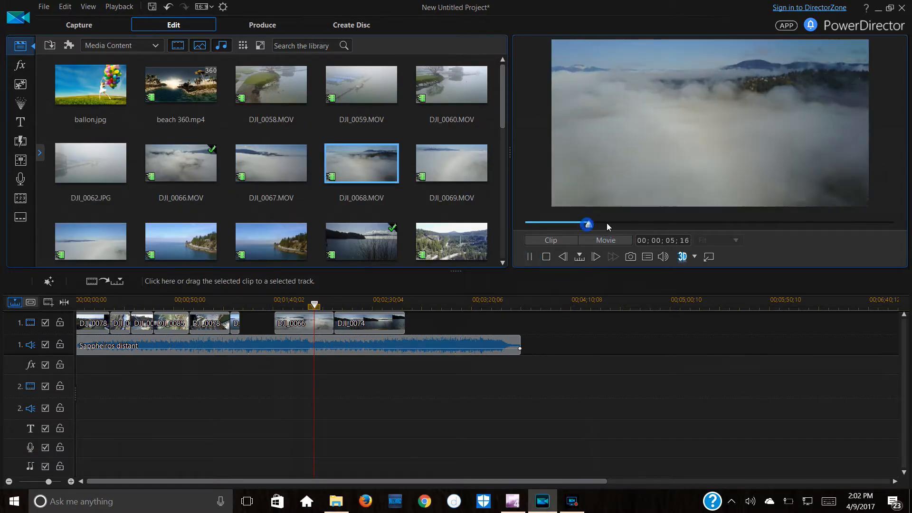
left_click(635, 224)
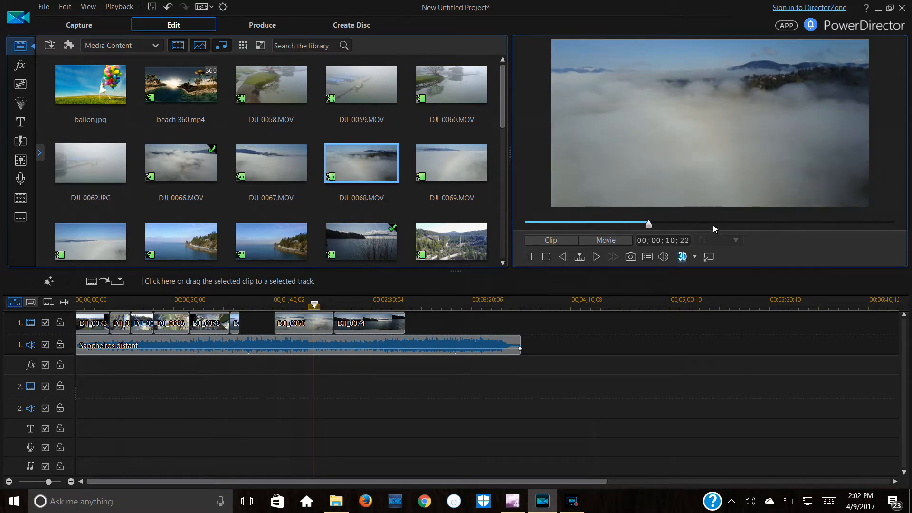
left_click(714, 224)
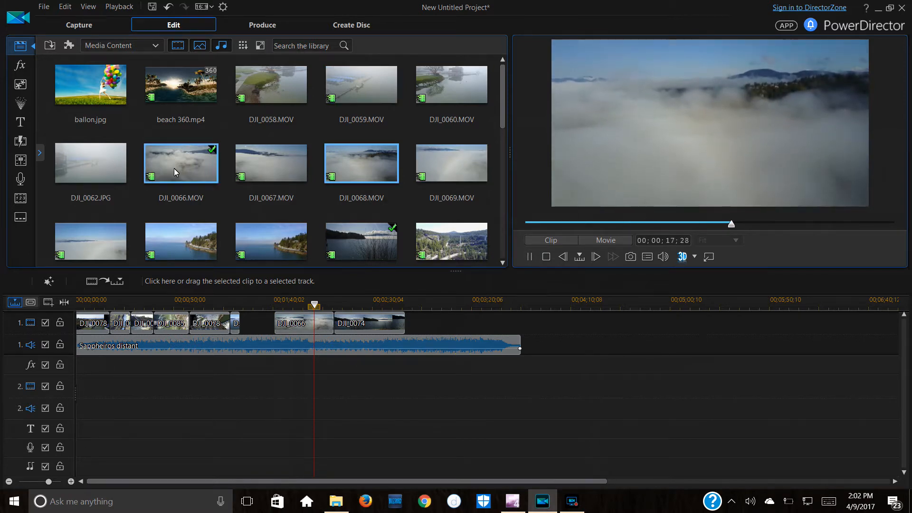
Preview DJI_0067.MOV from the media library, skip through its cloud footage and pause at 00;00;26;17.
left_click(304, 167)
left_click(534, 256)
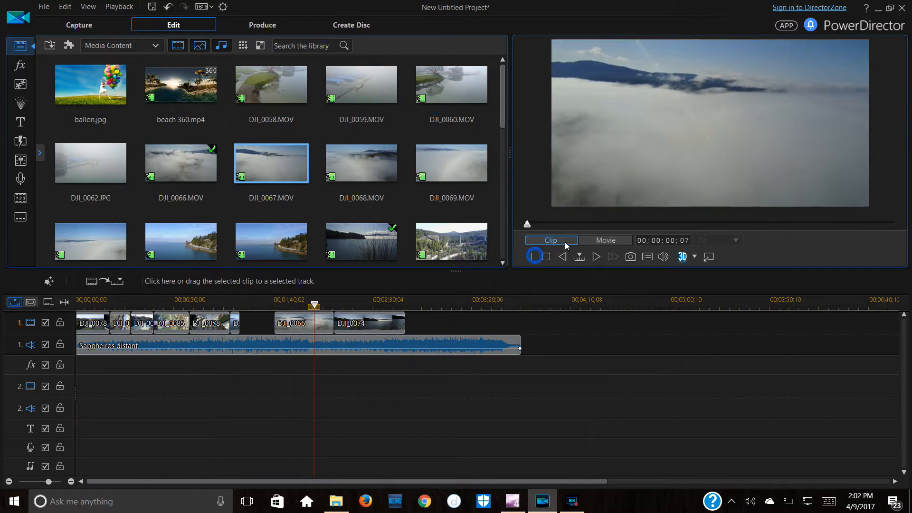
left_click(586, 223)
left_click(696, 223)
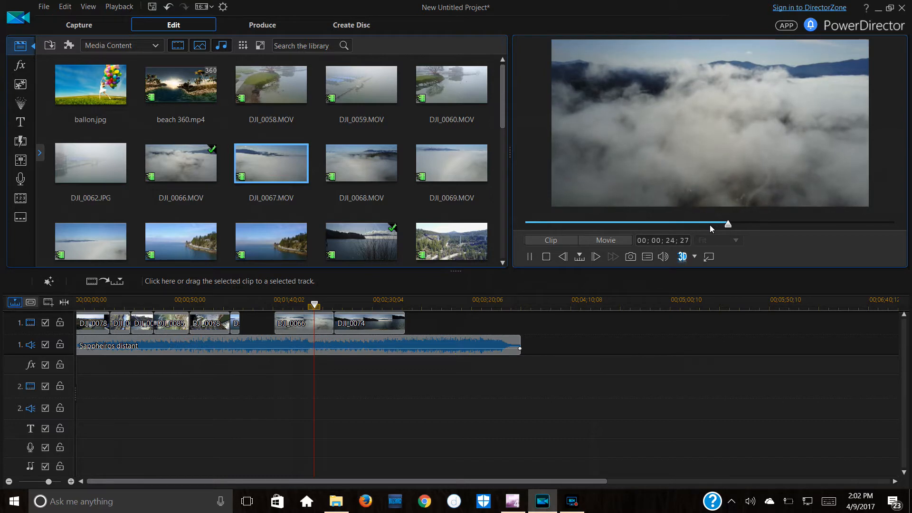
left_click(672, 227)
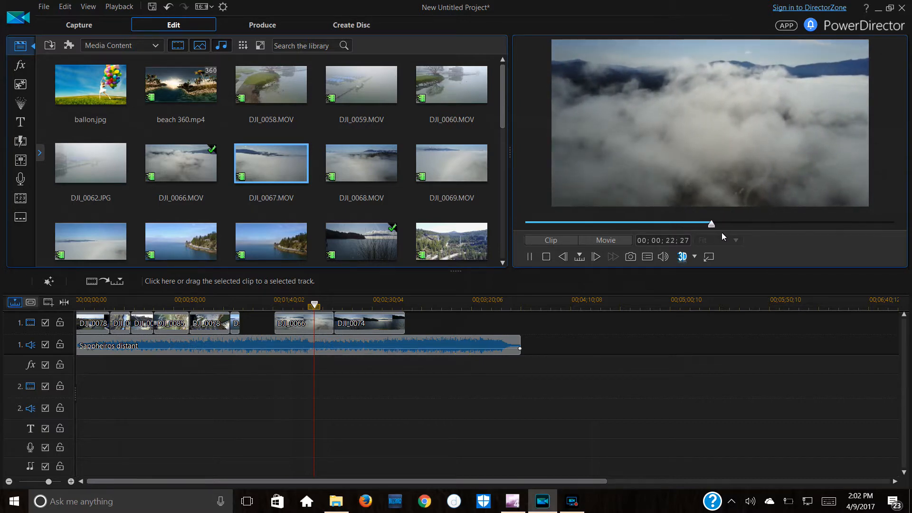
left_click(524, 260)
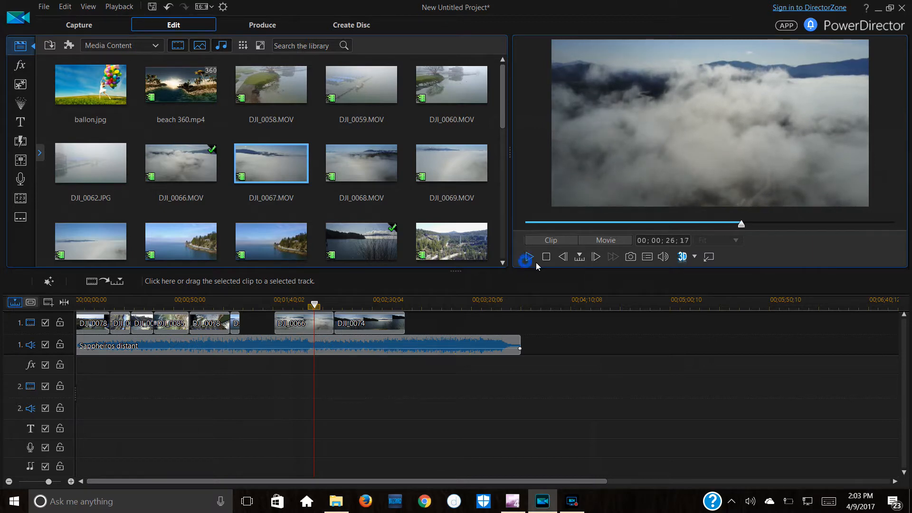
Move DJI_0066 to the empty space after DJI_0074 and place DJI_0067 directly before DJI_0074, starting at 00;01;25;14.
left_click_drag(304, 321, 485, 322)
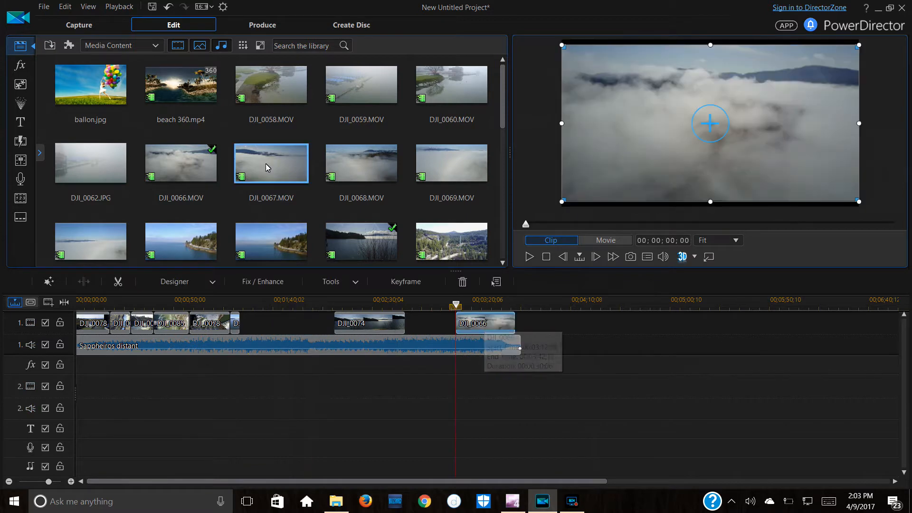
left_click_drag(292, 181, 240, 336)
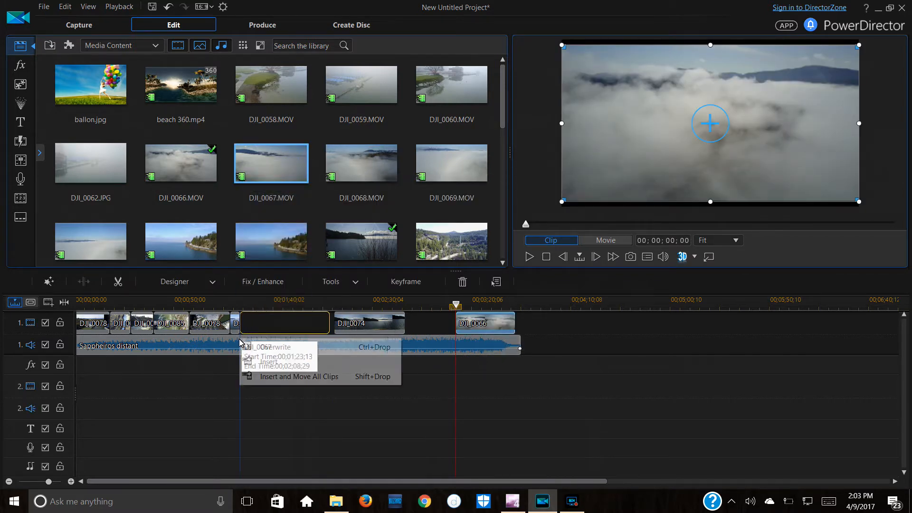
left_click(275, 351)
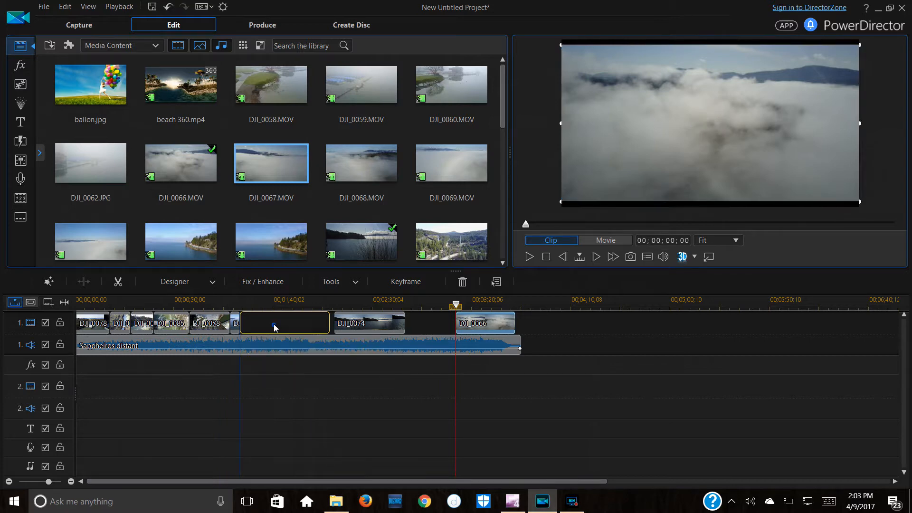
left_click_drag(258, 172, 627, 317)
left_click(272, 330)
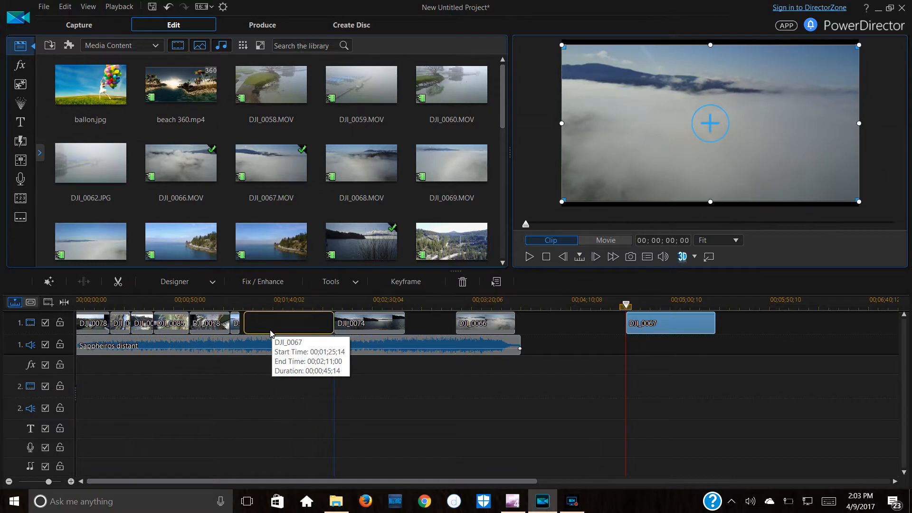
left_click_drag(270, 330, 272, 330)
Play DJI_0067 on the timeline and jump back and forth through it to find a suitable starting moment.
left_click(529, 258)
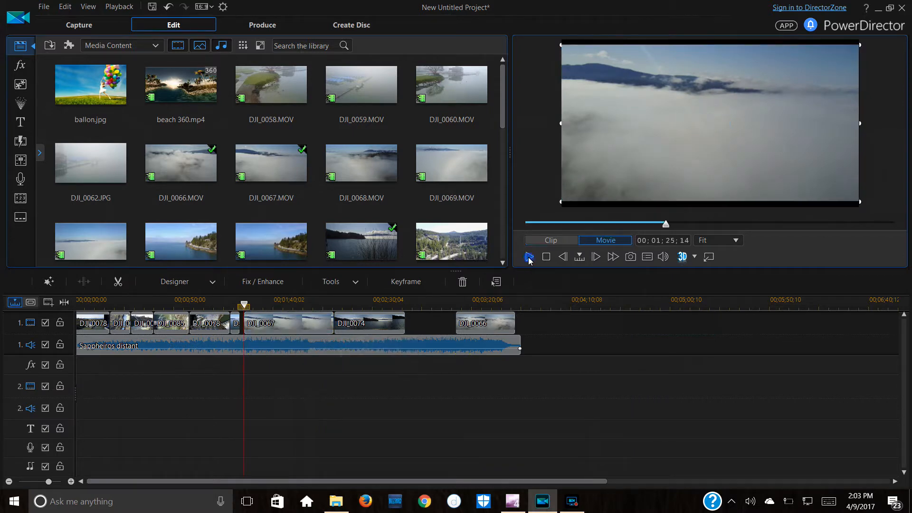
left_click_drag(244, 306, 267, 306)
left_click(286, 308)
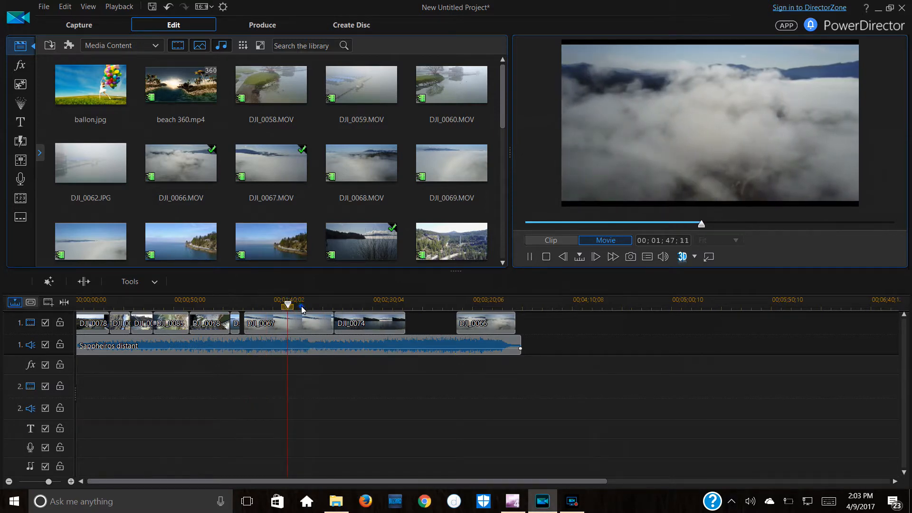
left_click(301, 308)
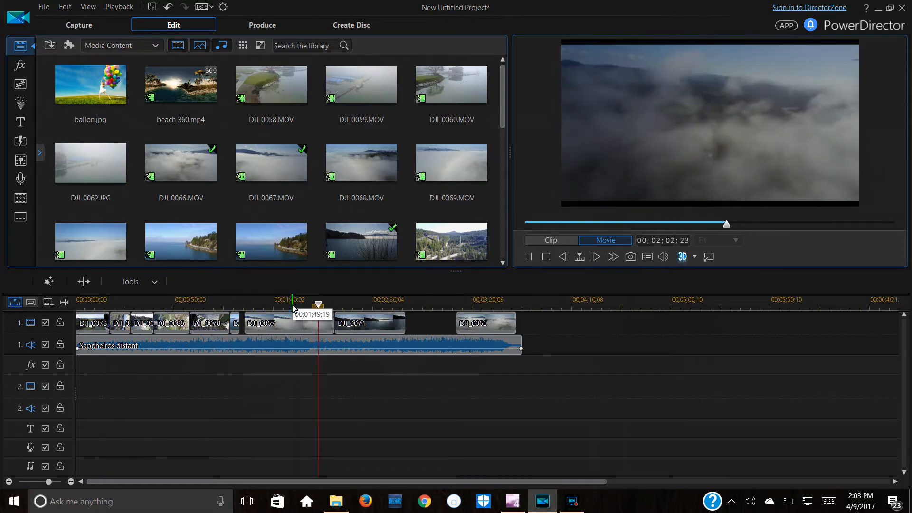
left_click(285, 302)
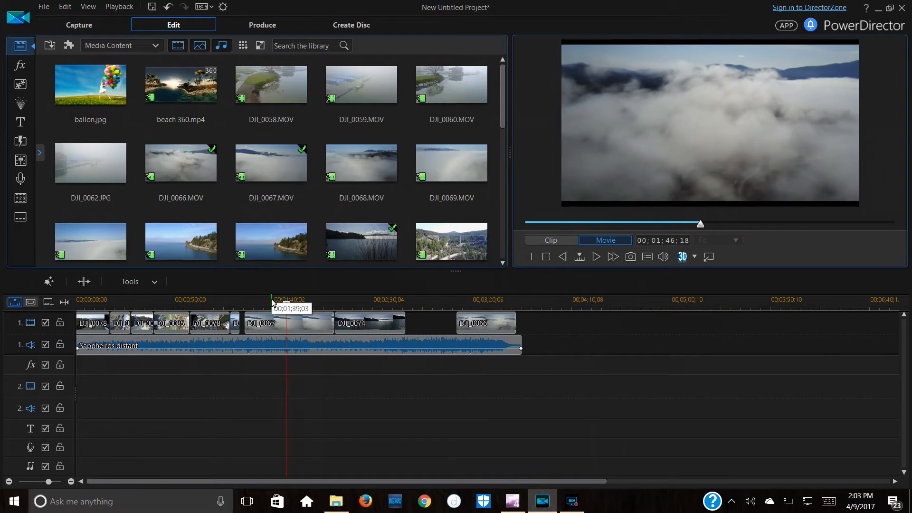
left_click(271, 301)
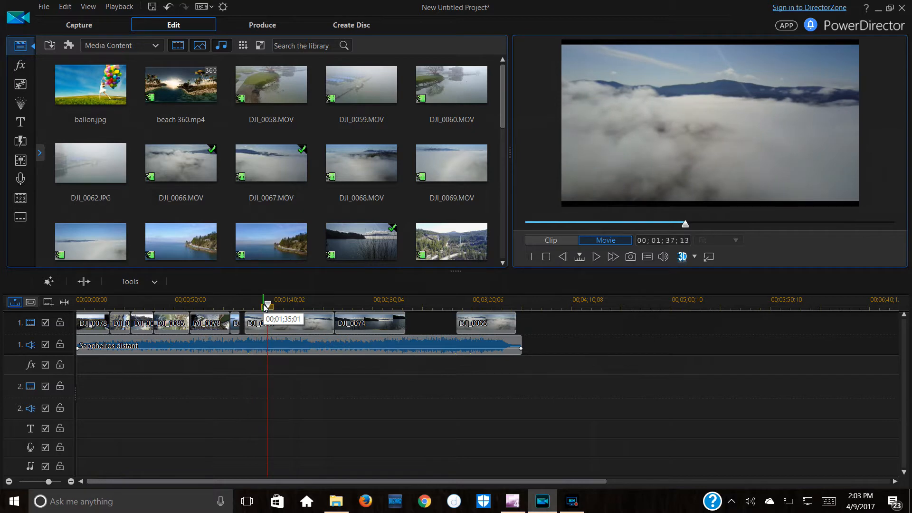
Pause at 00;01;38;23 and split DJI_0067 at that point.
left_click(529, 256)
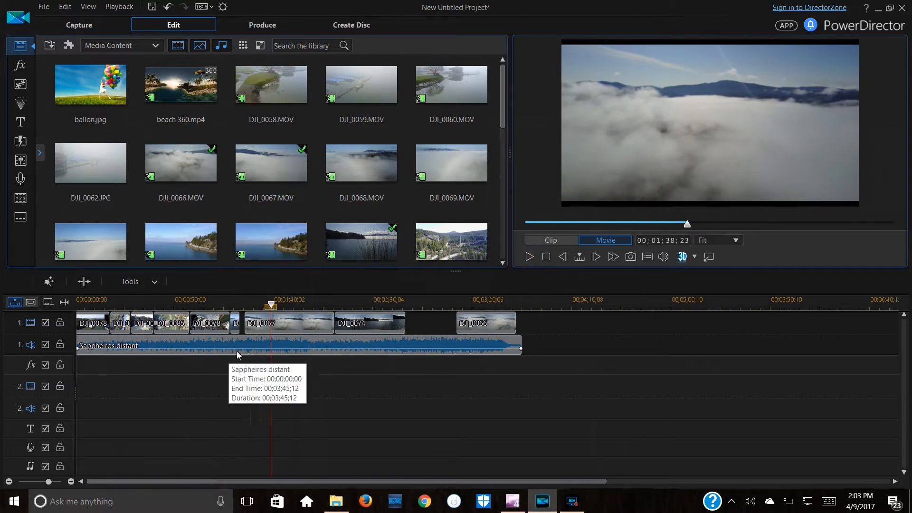
left_click(254, 324)
right_click(255, 324)
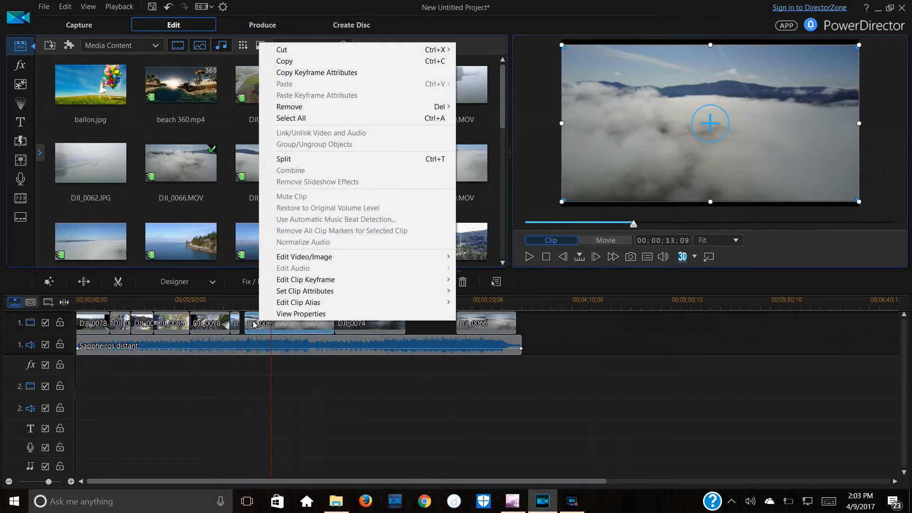
left_click(89, 283)
Remove the front piece of DJI_0067 with Remove and Fill Gap and move the remainder directly behind DJI_0076.
left_click(264, 323)
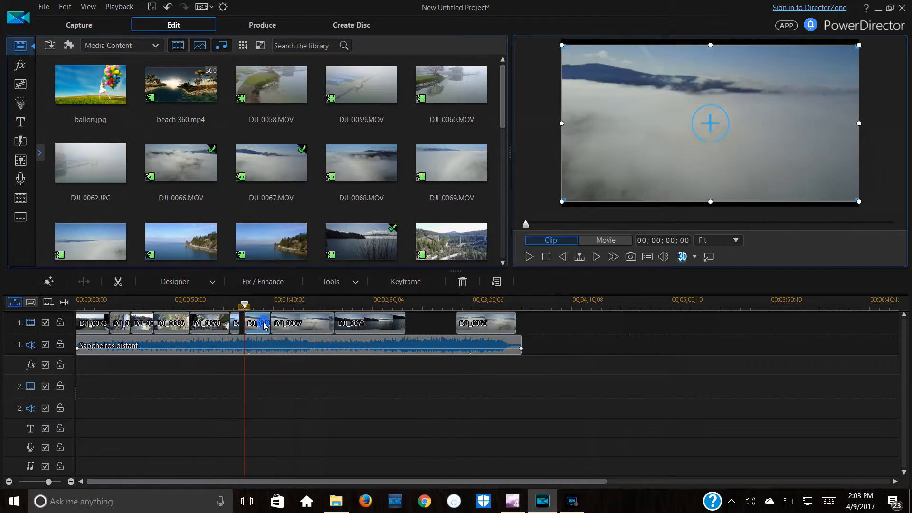
right_click(264, 323)
mouse_move(299, 107)
left_click(217, 118)
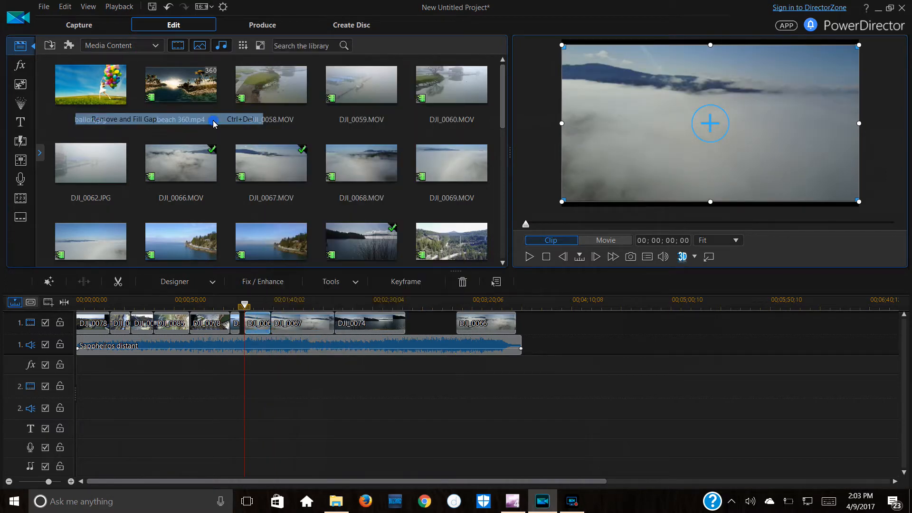
left_click_drag(263, 323, 259, 326)
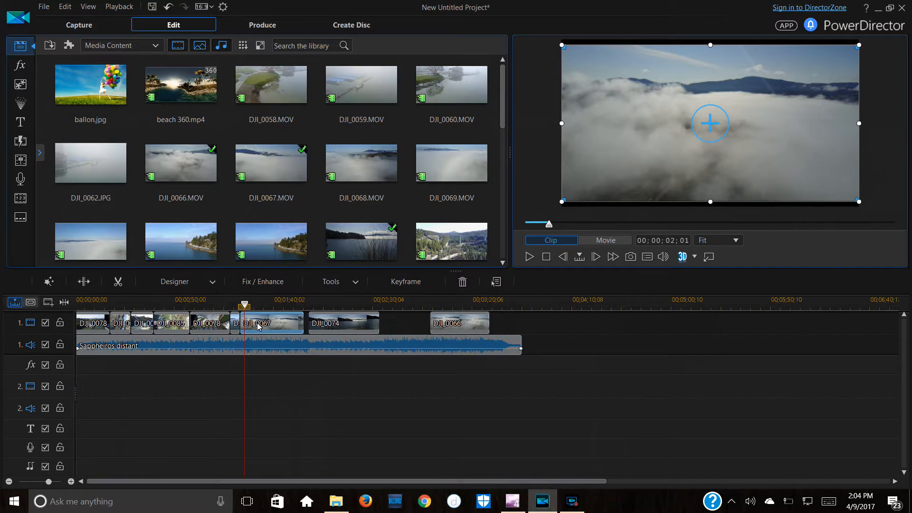
Play from the shortened DJI_0076 into DJI_0067, pause at 00;01;42;25 and go back to an earlier point in DJI_0067.
left_click(237, 305)
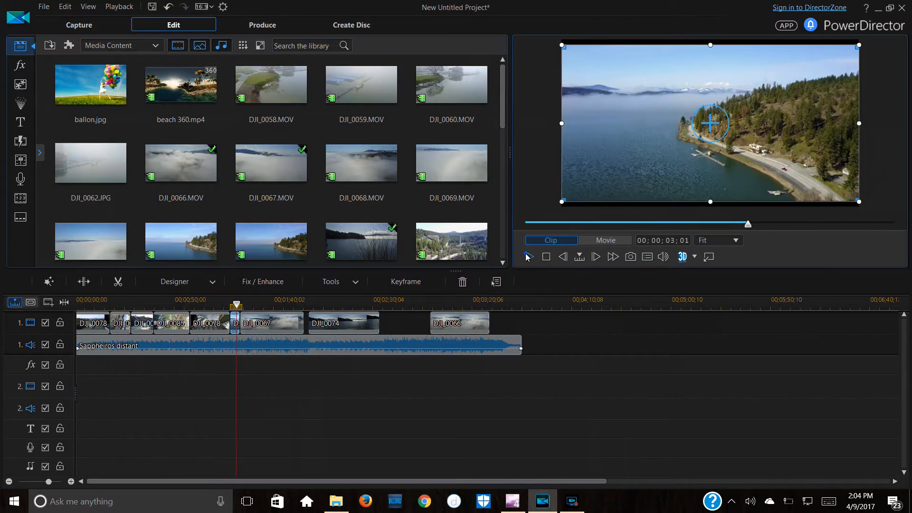
left_click(529, 257)
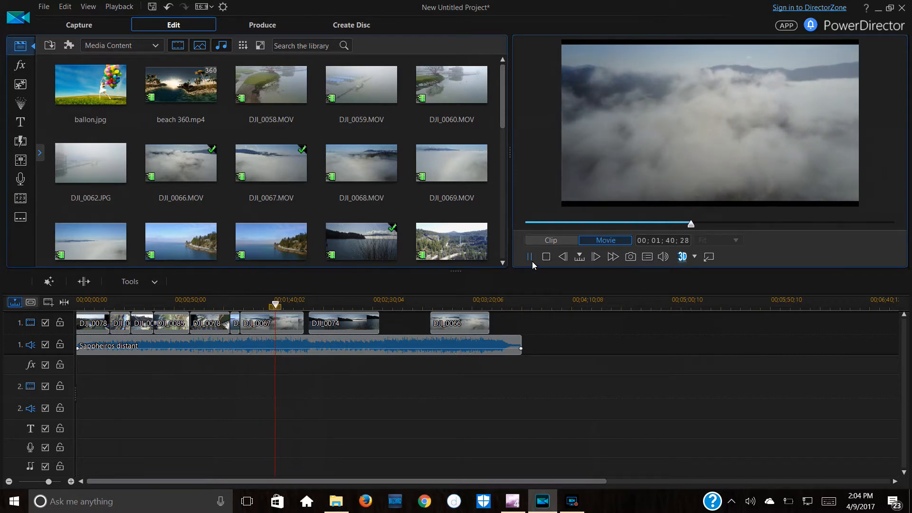
left_click(532, 262)
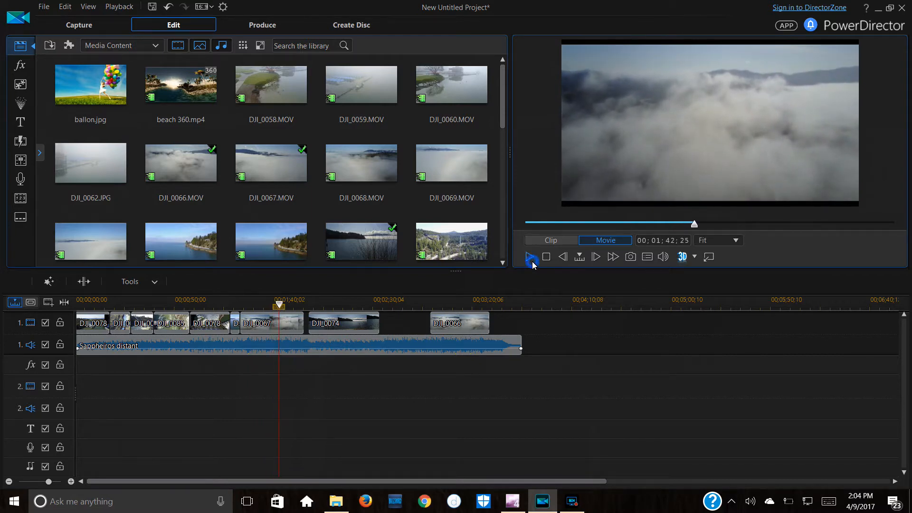
left_click_drag(279, 304, 259, 305)
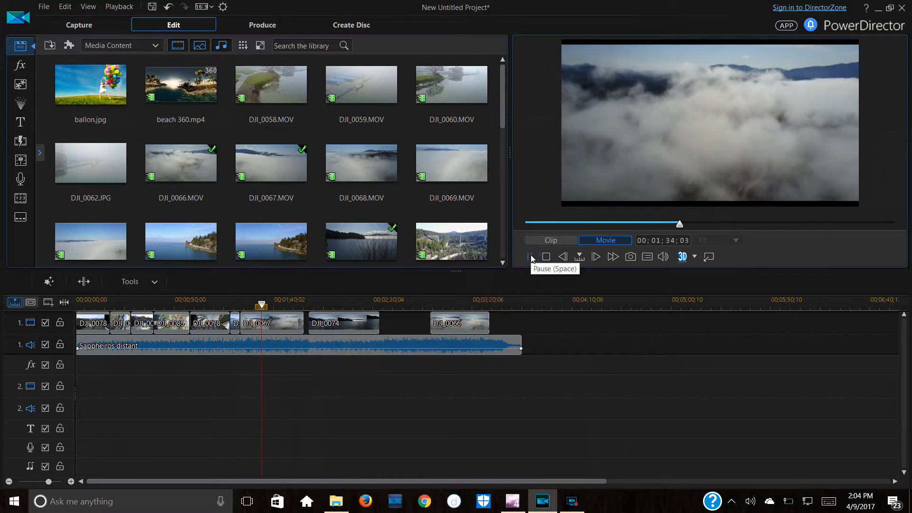
Split DJI_0067 at the playhead and delete its front piece with Remove and Fill Gap.
left_click(263, 325)
left_click(87, 282)
right_click(256, 323)
mouse_move(280, 103)
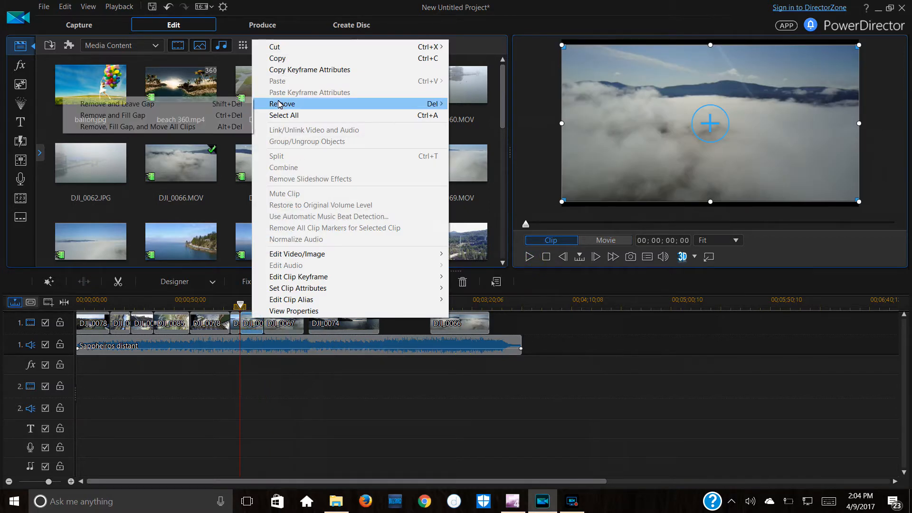
left_click(163, 115)
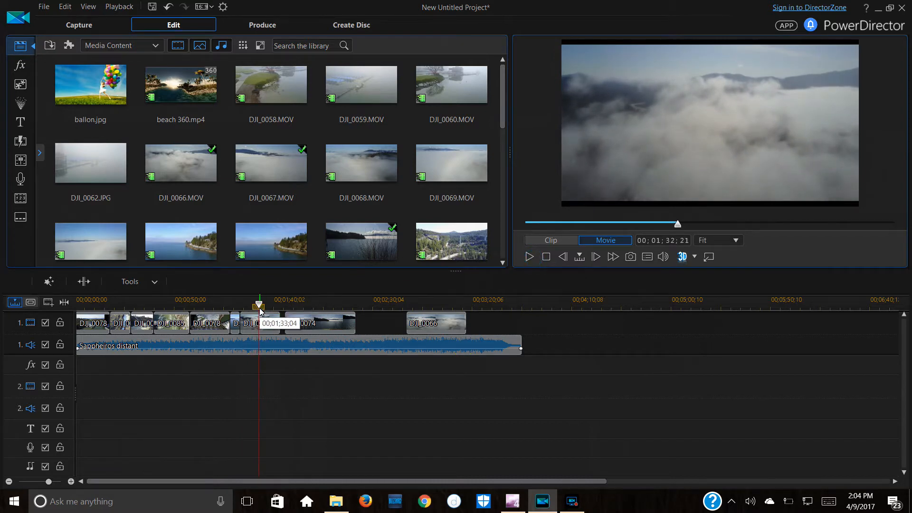
Split the remaining DJI_0067 at 00;01;31;11 and delete its rear piece with Remove and Fill Gap.
left_click_drag(259, 310, 255, 306)
left_click(529, 257)
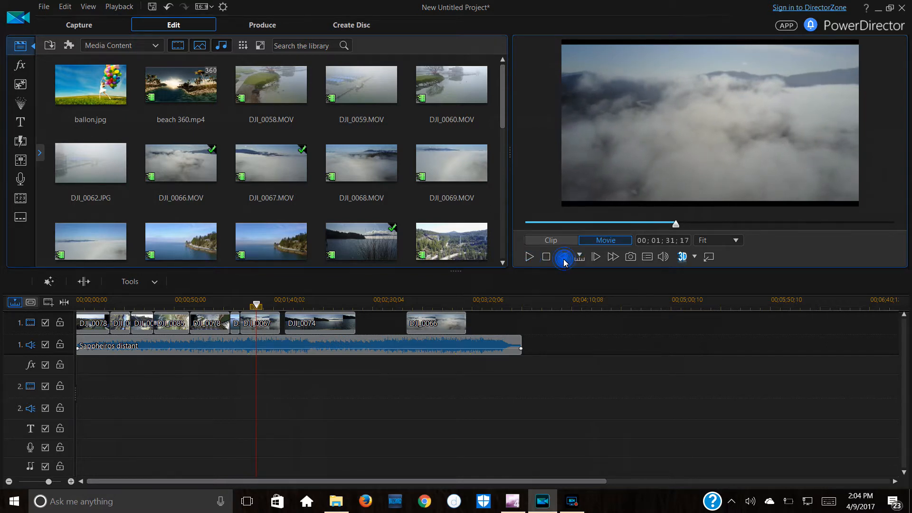
left_click(266, 323)
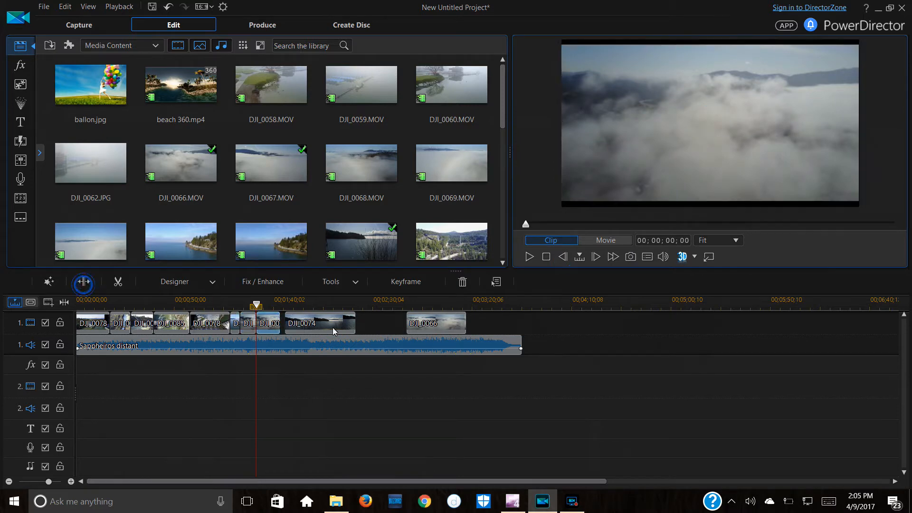
right_click(274, 324)
mouse_move(305, 106)
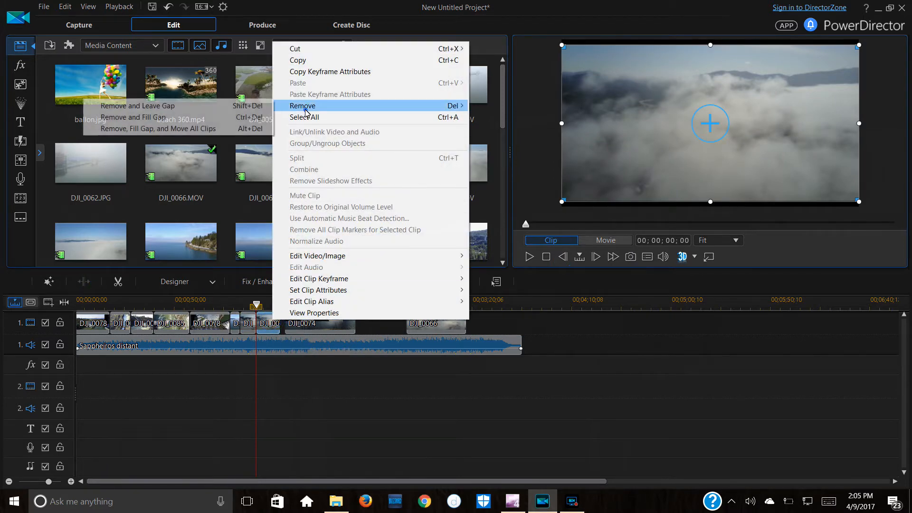
left_click(174, 119)
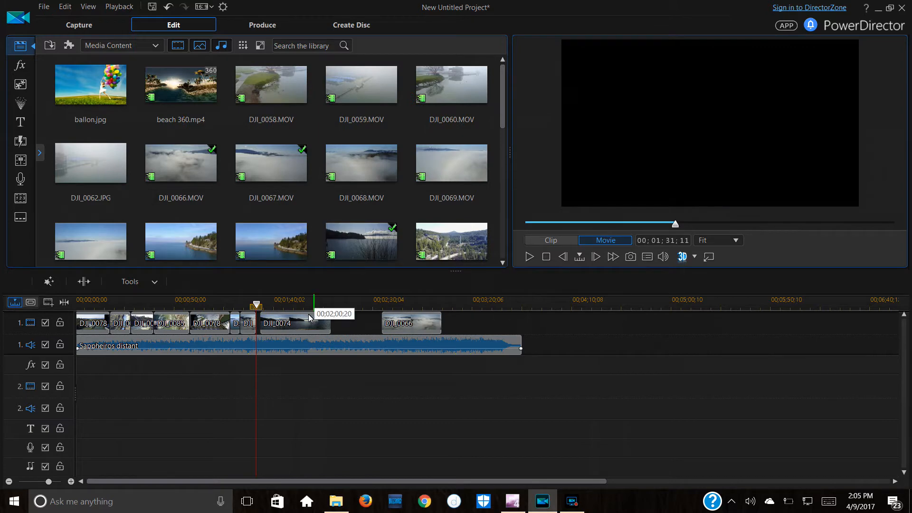
Play DJI_0074, split it at 00;01;40;21 and delete its front piece with Remove and Leave Gap.
left_click(299, 322)
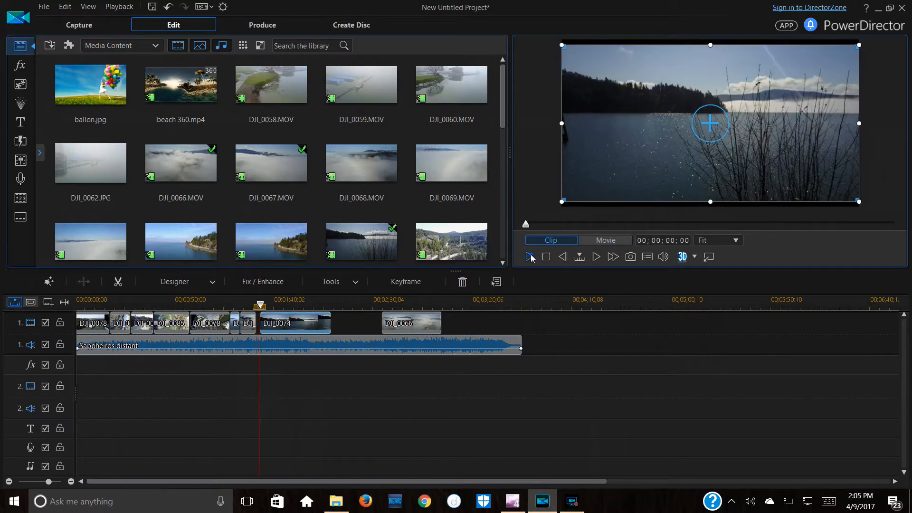
left_click(529, 257)
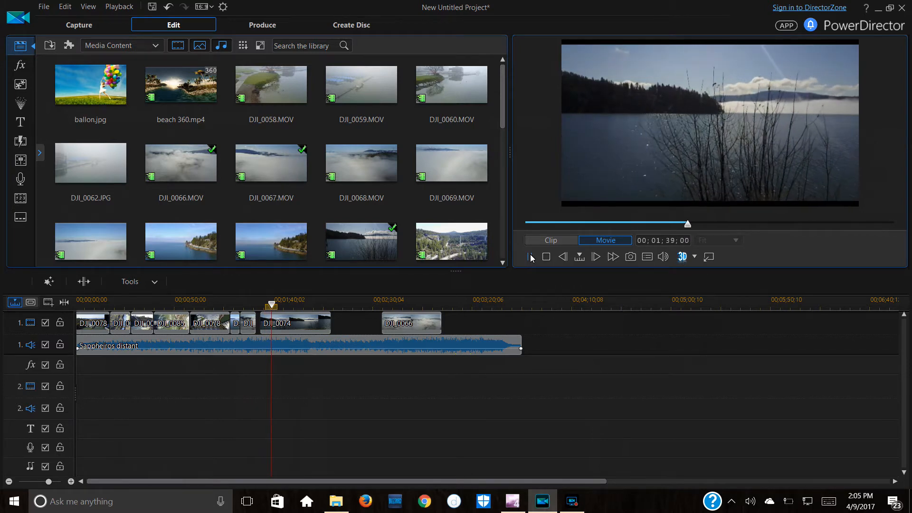
left_click(530, 257)
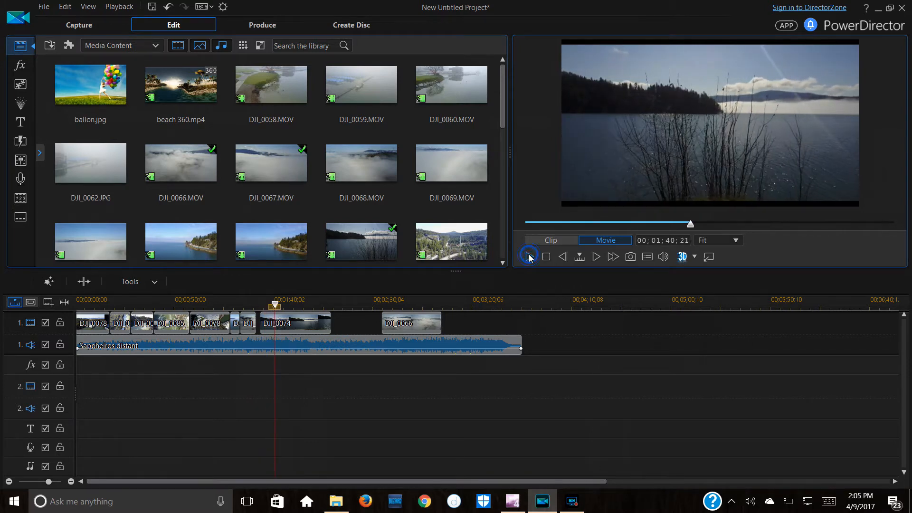
left_click(280, 323)
left_click(85, 283)
right_click(267, 325)
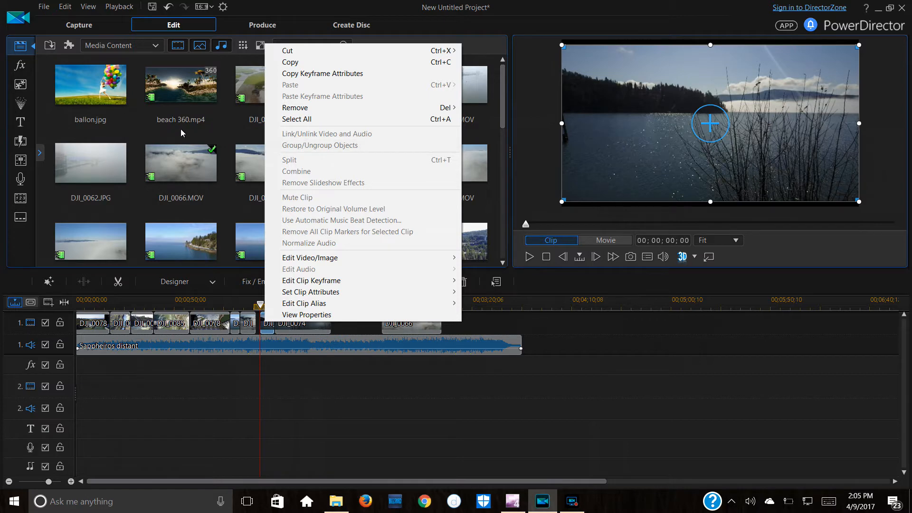
mouse_move(319, 114)
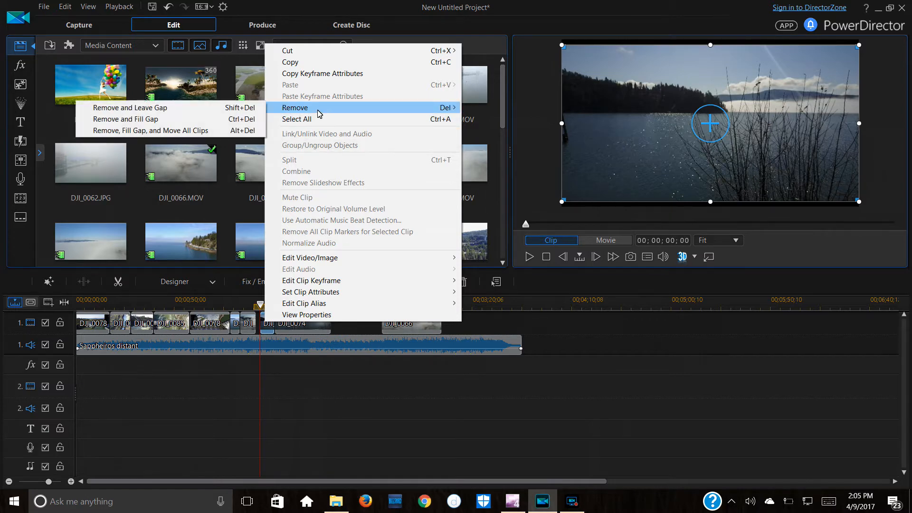
left_click(190, 108)
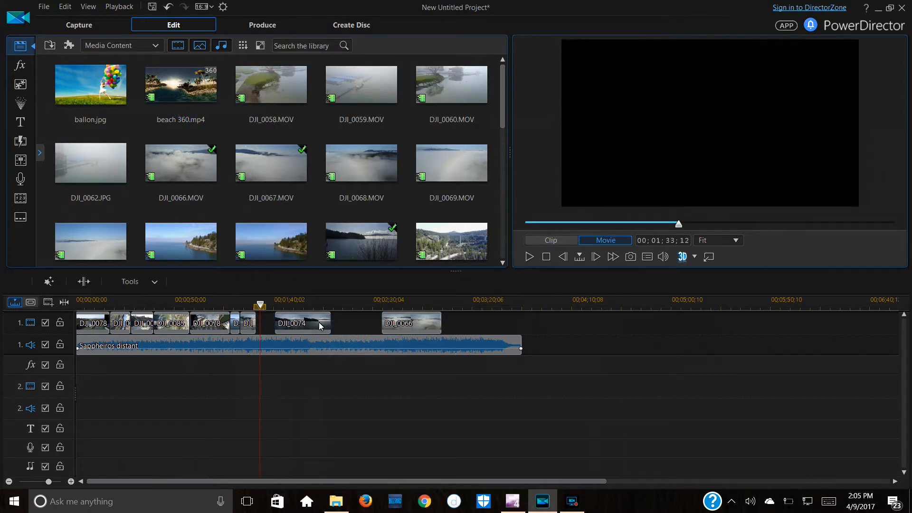
Move DJI_0074 out to near the end of the music, preview DJI_0066 and place it directly behind DJI_0067 on the timeline.
left_click_drag(336, 315, 528, 312)
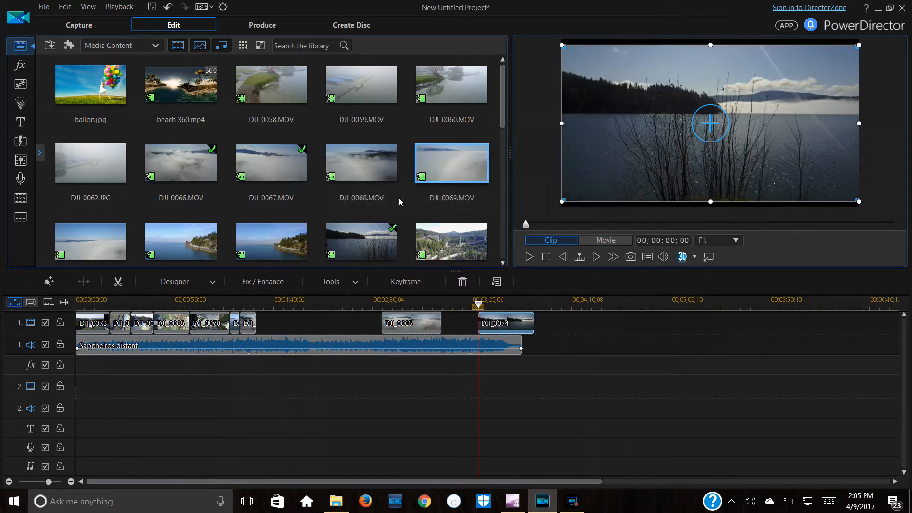
left_click(198, 166)
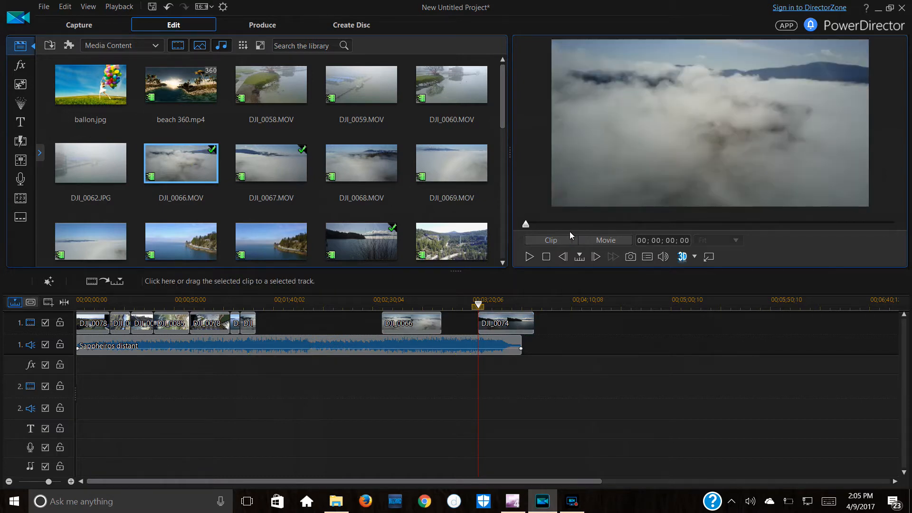
left_click_drag(593, 224, 763, 224)
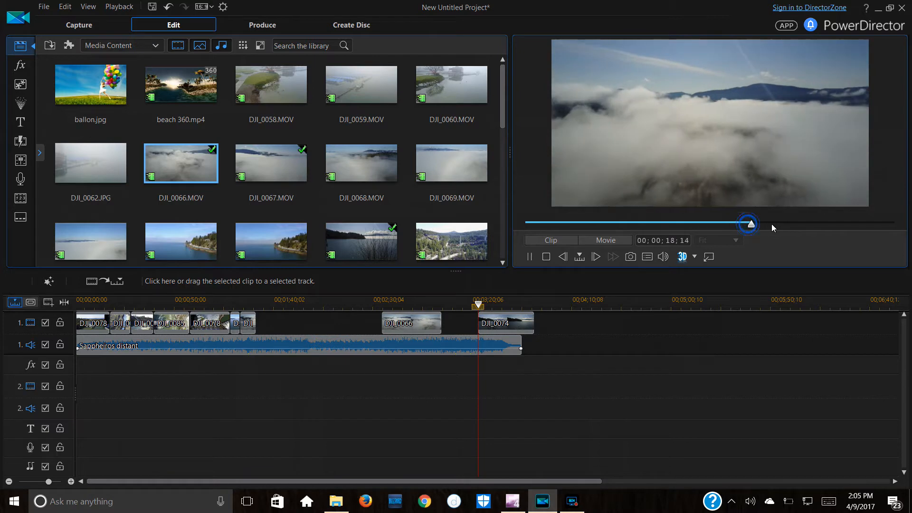
left_click(599, 222)
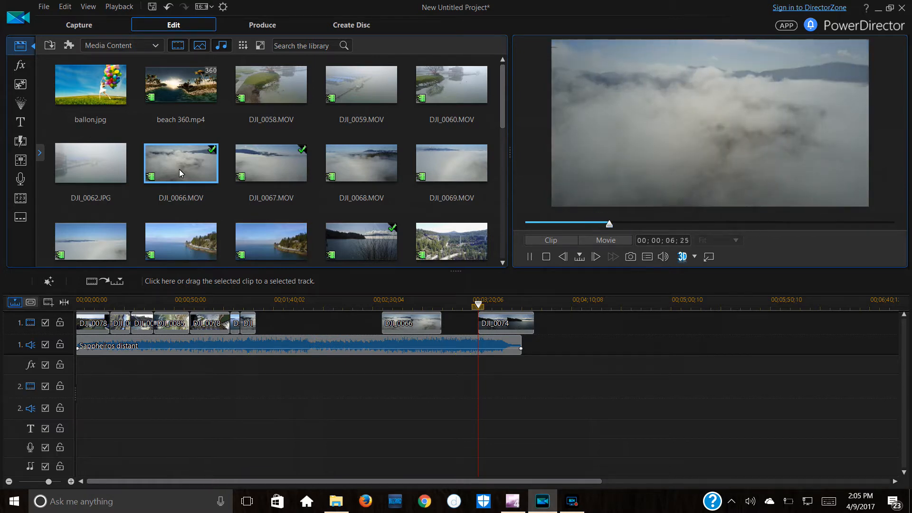
left_click_drag(400, 321, 290, 328)
Play DJI_0066 on the timeline and jump back and forth through it to find a suitable starting moment.
left_click(530, 257)
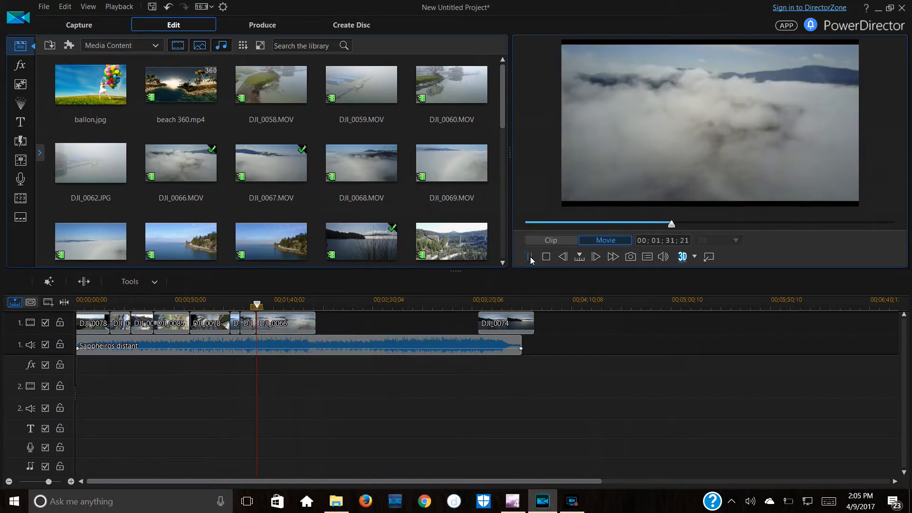
left_click(270, 305)
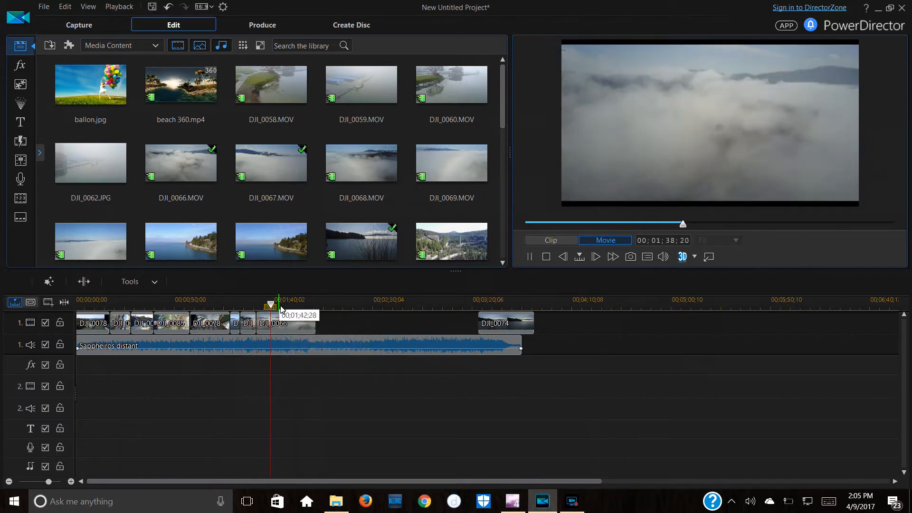
left_click(286, 307)
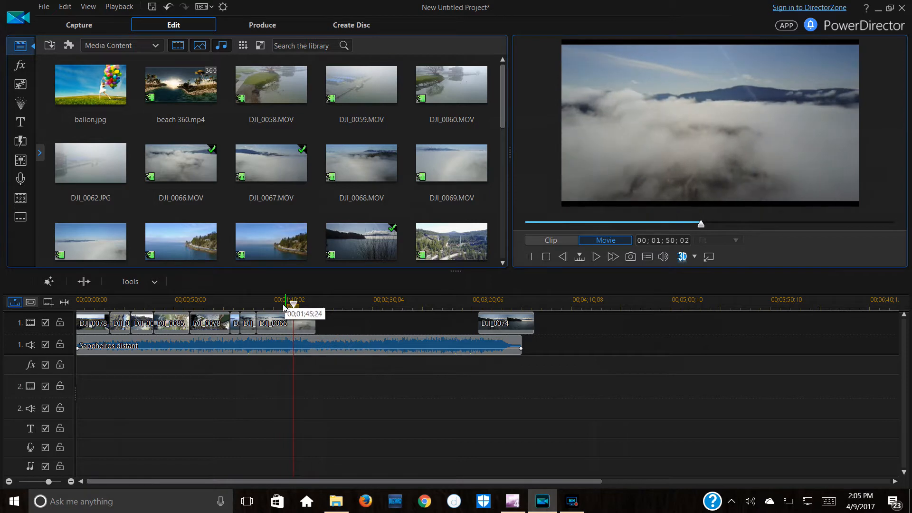
left_click(283, 306)
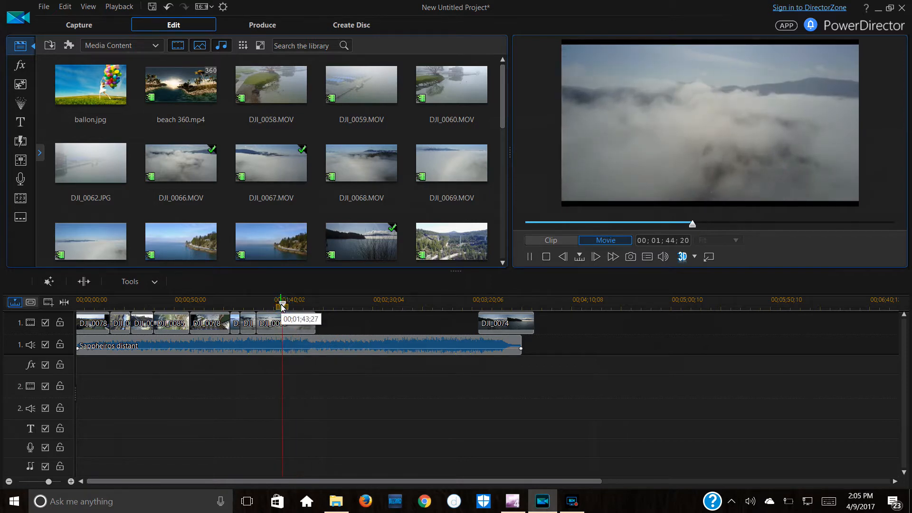
left_click(276, 306)
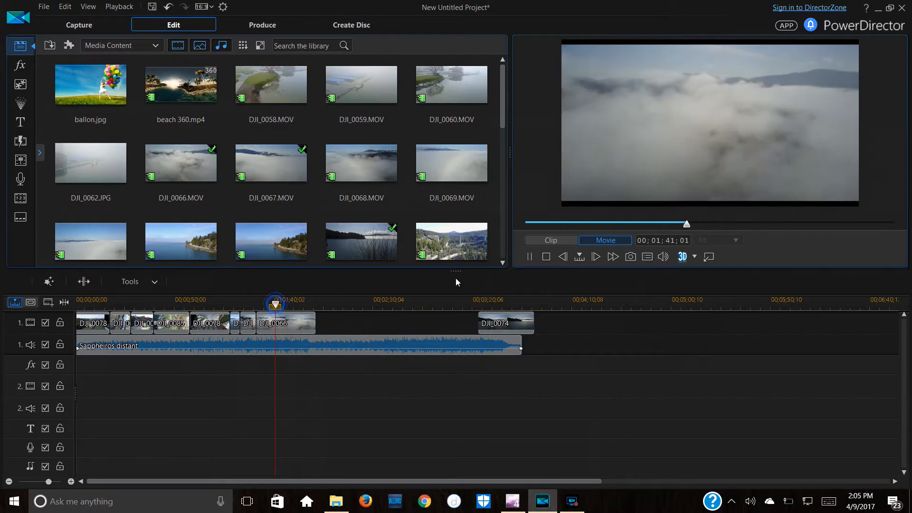
Pause at 00;01;42;28, split DJI_0066 there and delete its front piece with Remove and Fill Gap.
left_click(528, 257)
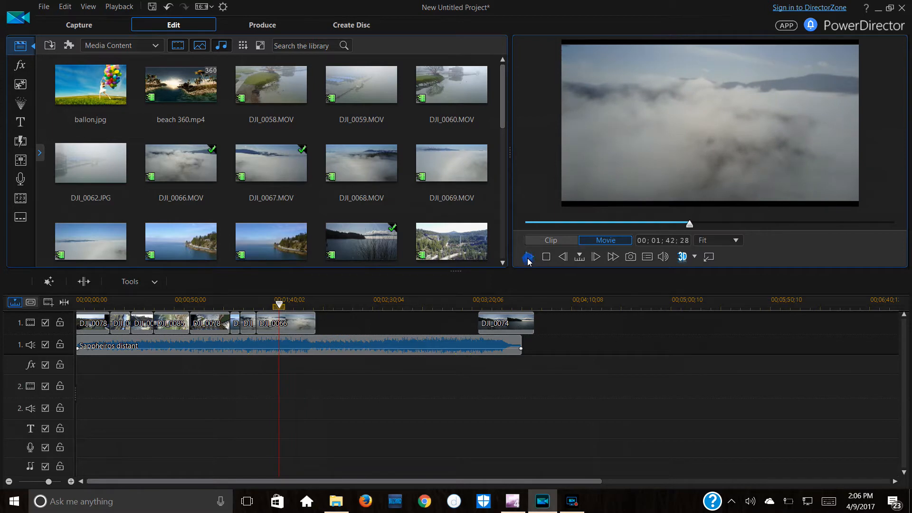
left_click(285, 323)
left_click(83, 281)
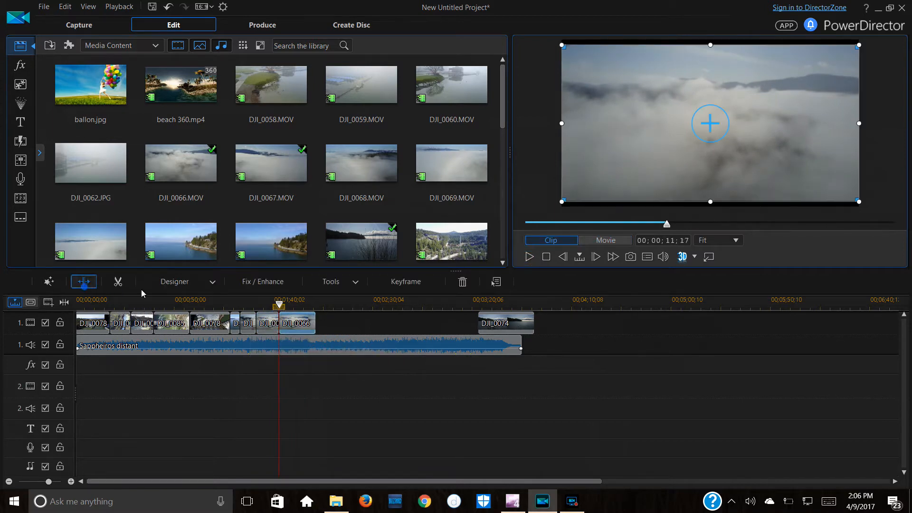
right_click(266, 328)
mouse_move(294, 114)
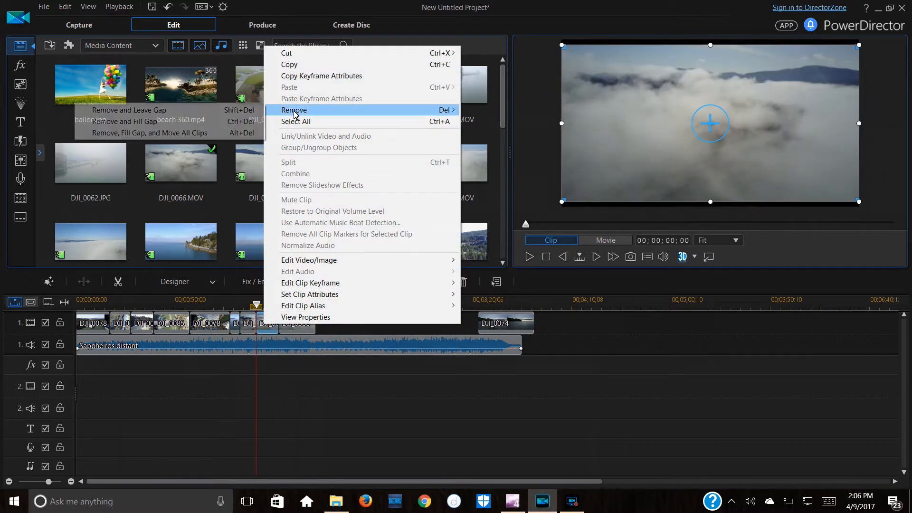
left_click(190, 122)
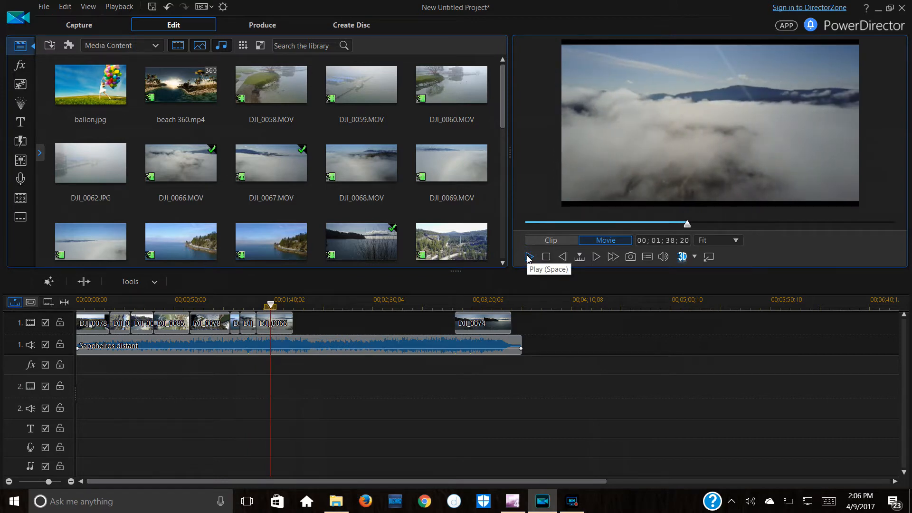
Split the shortened DJI_0066 at 00;01;39;03 and play the opening seconds of DJI_0074.
left_click(529, 257)
left_click(529, 257)
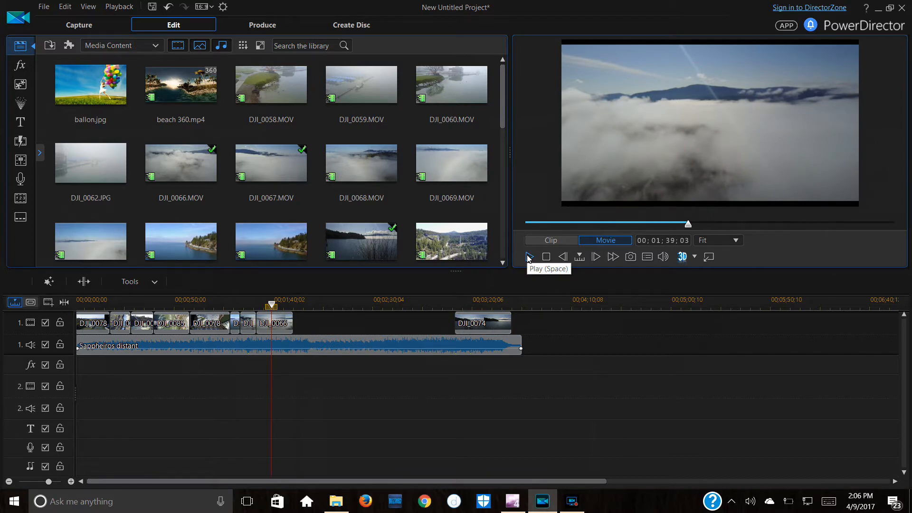
left_click(285, 325)
left_click(91, 283)
left_click(463, 305)
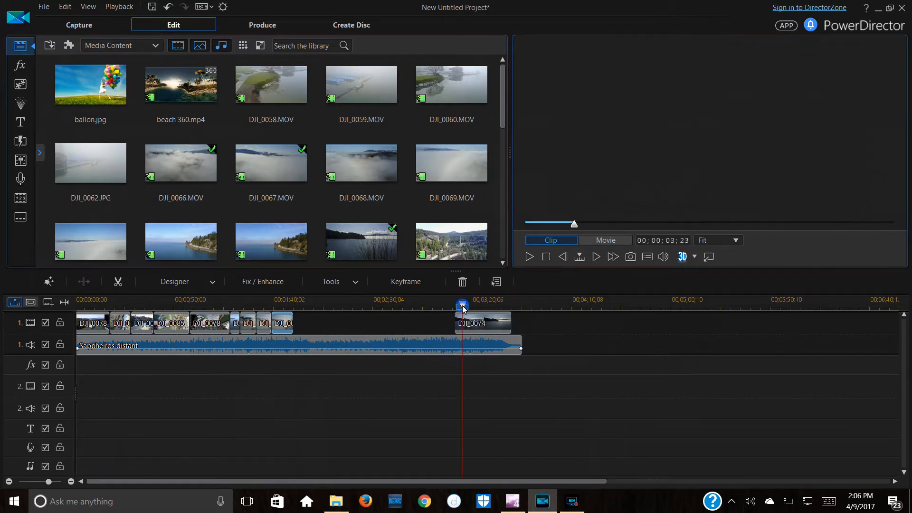
left_click(529, 257)
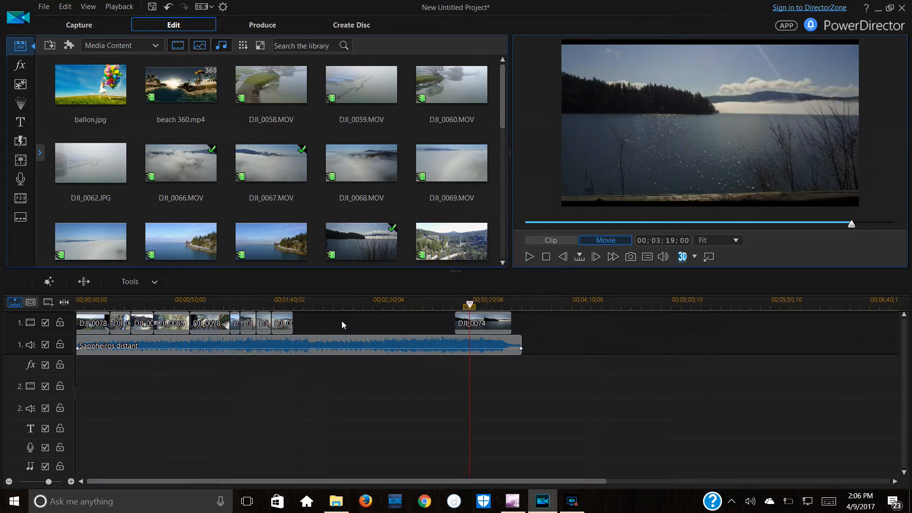
Delete the rear piece of DJI_0066 with Remove and Fill Gap and move DJI_0074 directly behind the front piece.
left_click(286, 324)
right_click(289, 327)
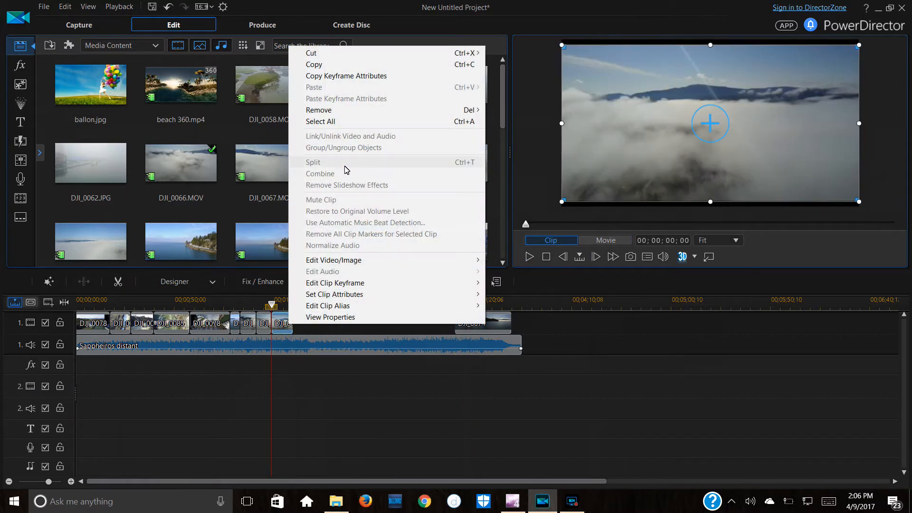
mouse_move(330, 117)
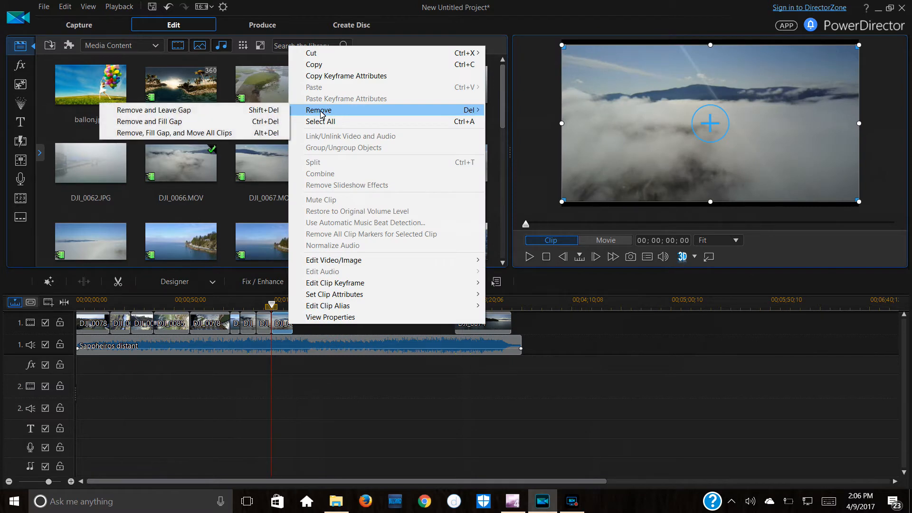
left_click(213, 121)
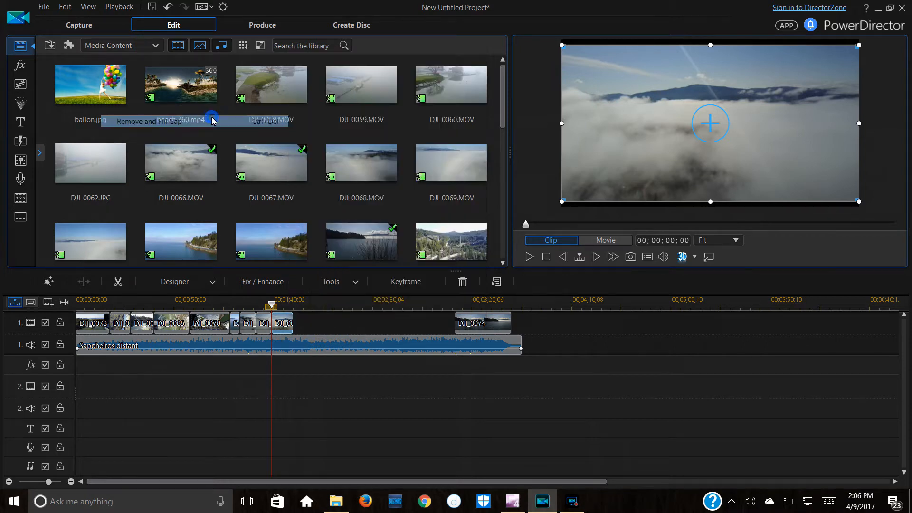
left_click_drag(472, 328, 313, 332)
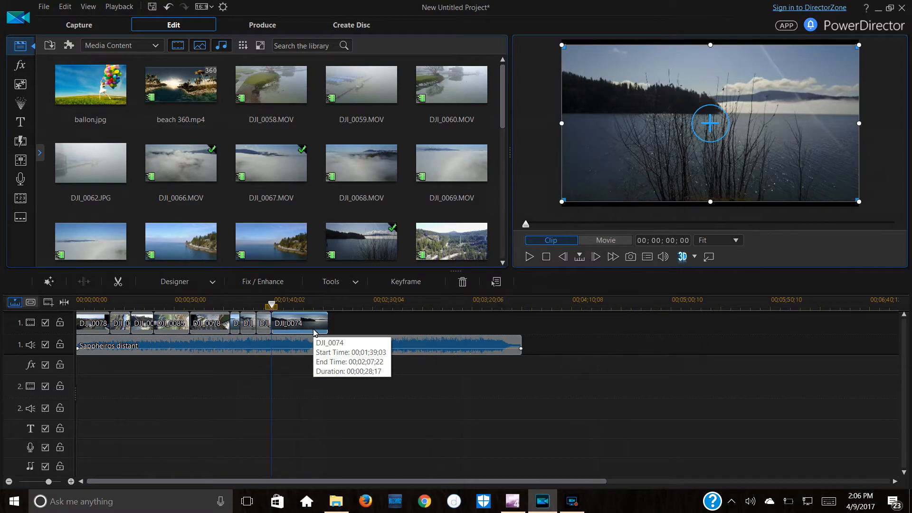
Play the timeline from the shortened DJI_0066 into DJI_0074 and pause at 00;02;00;08.
left_click(264, 300)
left_click(302, 398)
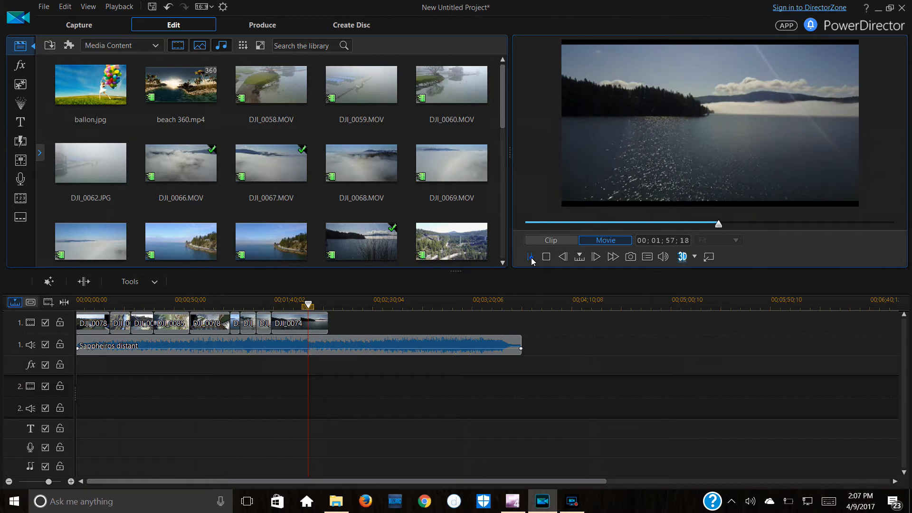
left_click(530, 257)
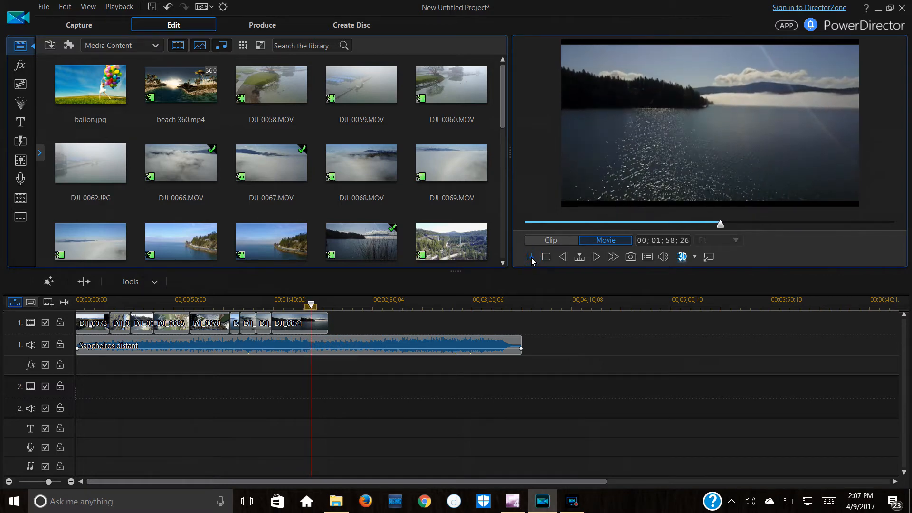
left_click(531, 257)
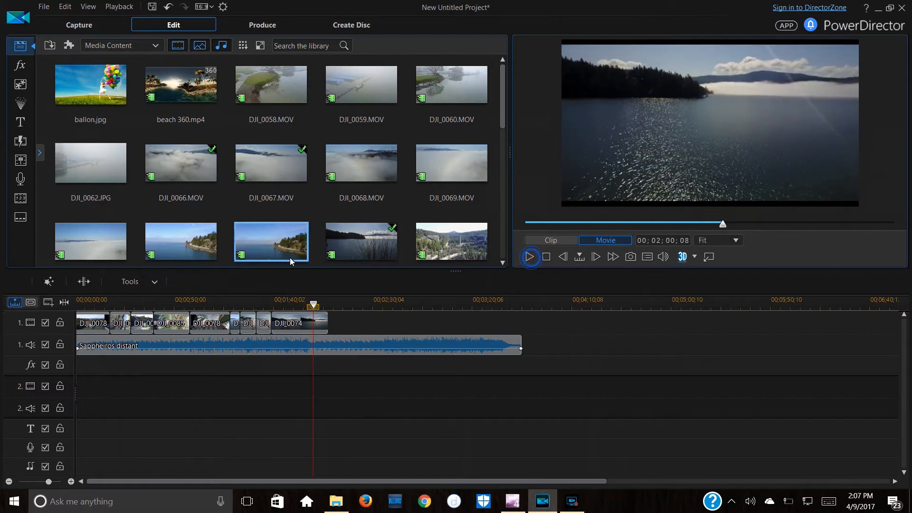
Split DJI_0074 at 00;01;54;21 on video track 1 and remove its rear piece.
left_click_drag(313, 306, 301, 304)
left_click(536, 256)
left_click(293, 331)
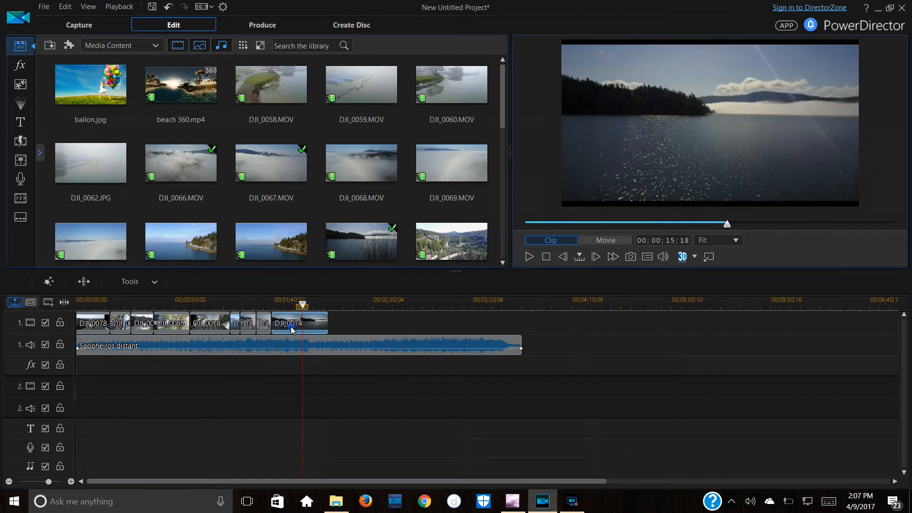
left_click(83, 281)
left_click(318, 325)
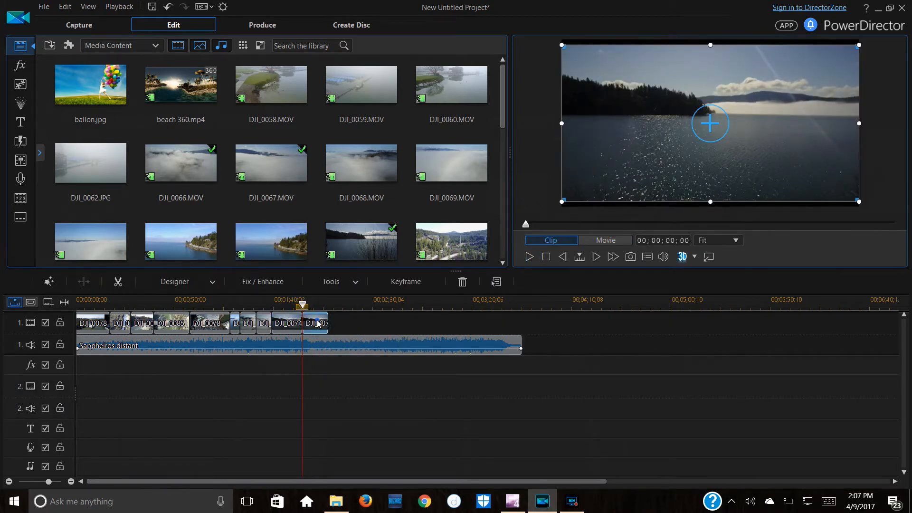
right_click(319, 324)
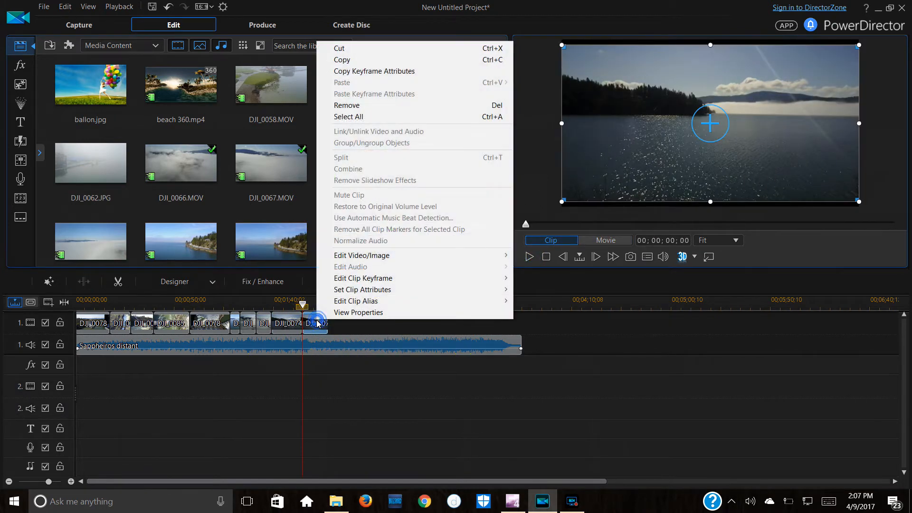
left_click(367, 105)
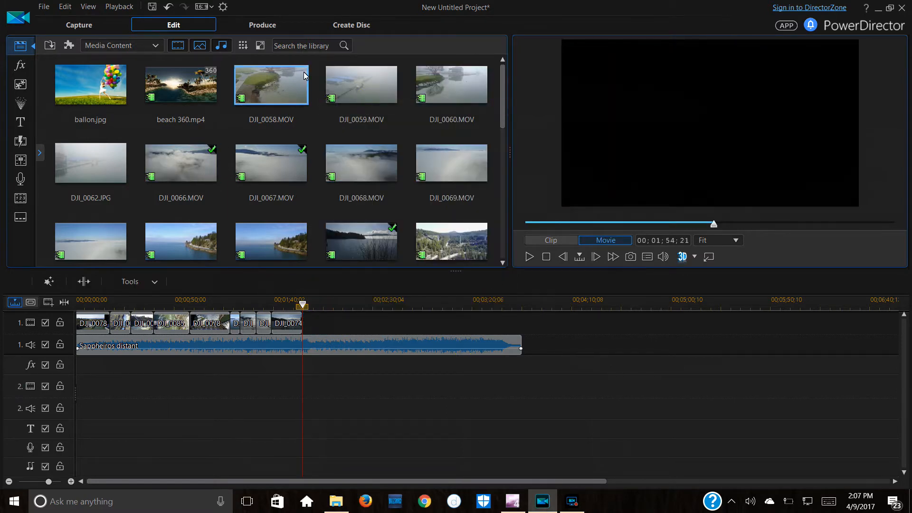
Play the shortened DJI_0074 on the timeline from 00;01;41;08 and pause at 00;01;54;10.
scroll(268, 99, "down", 3)
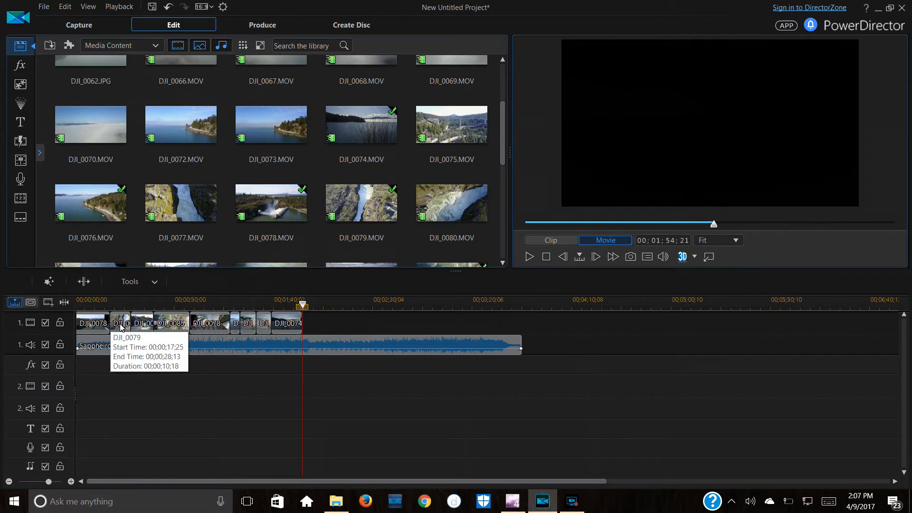
left_click(275, 304)
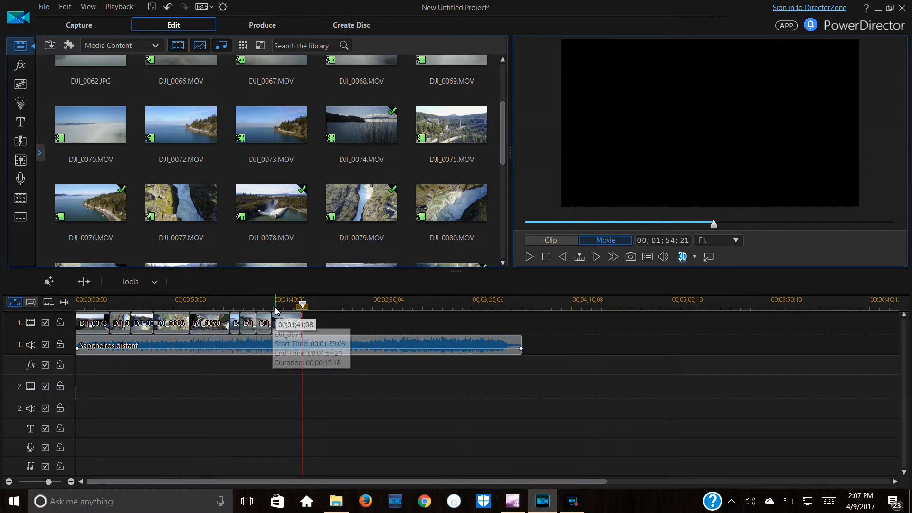
left_click(530, 257)
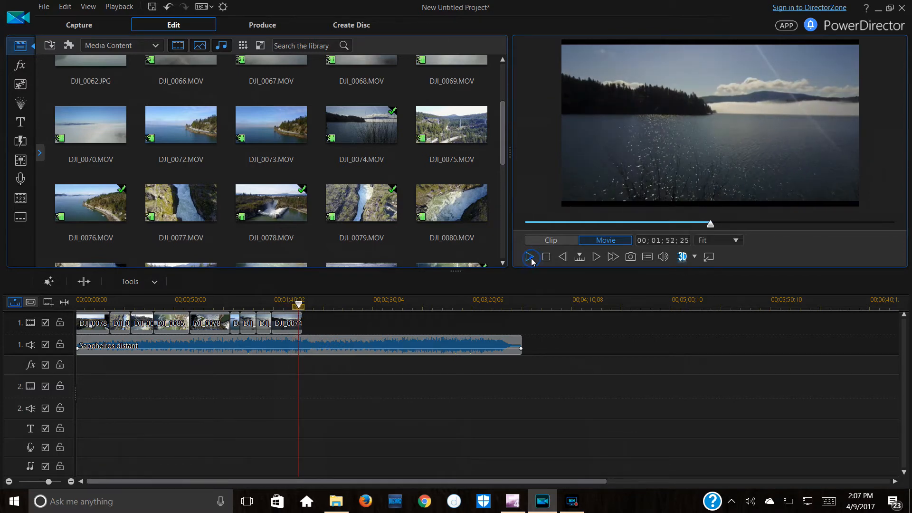
left_click(530, 257)
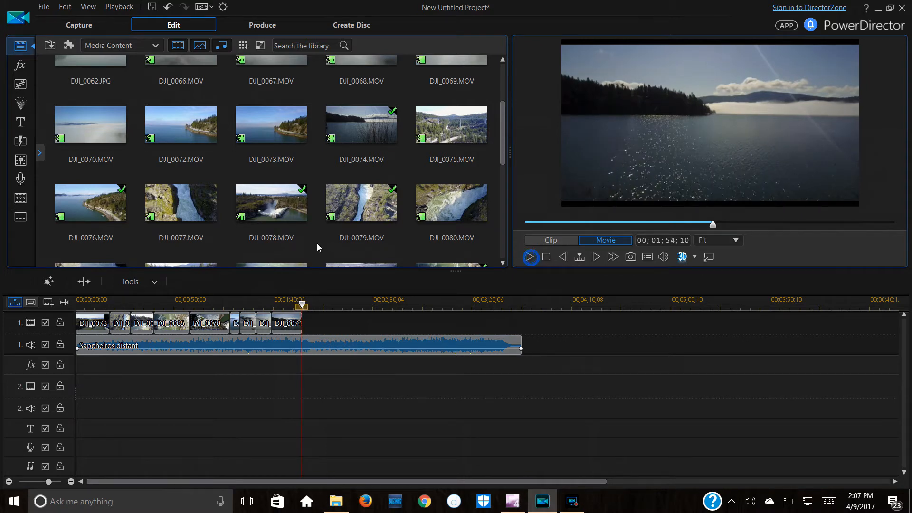
Look through the media library and preview DJI_0062, DJI_0058 and DJI_0060 as candidates for the next clip.
scroll(269, 138, "down", 3)
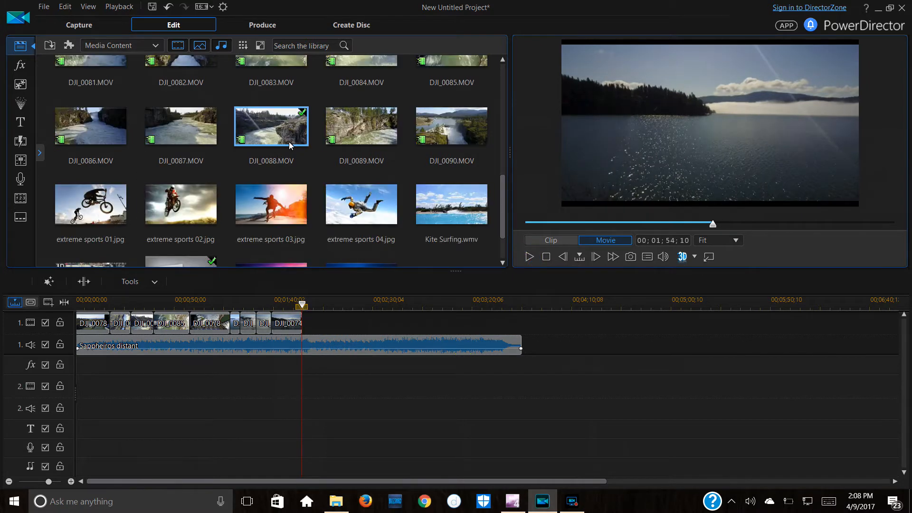
scroll(289, 141, "up", 3)
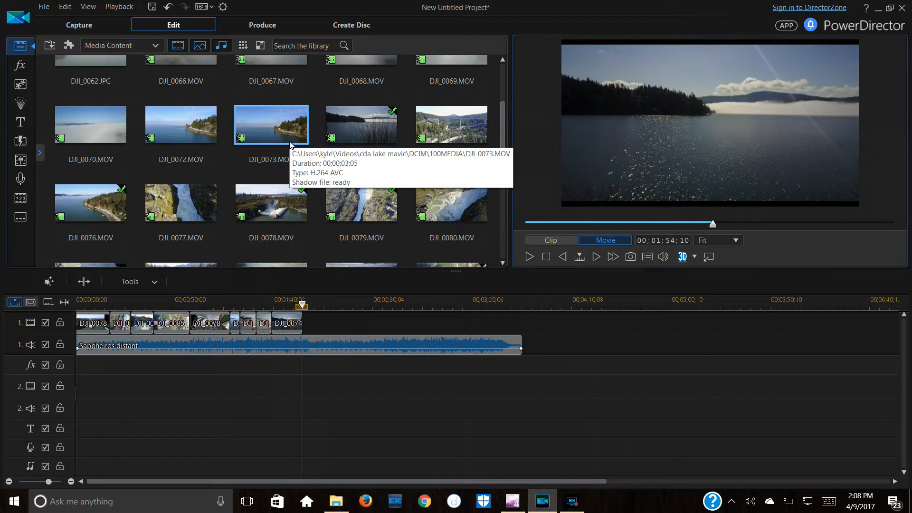
scroll(290, 144, "up", 2)
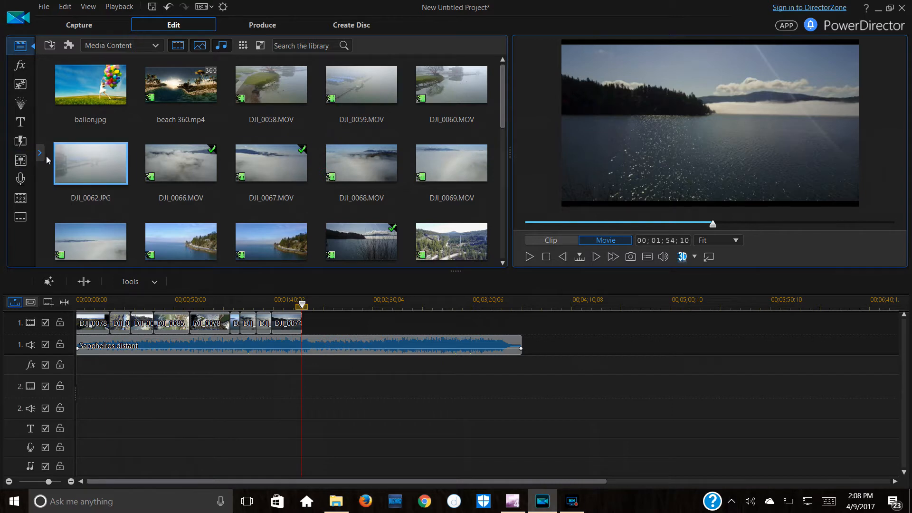
left_click(67, 165)
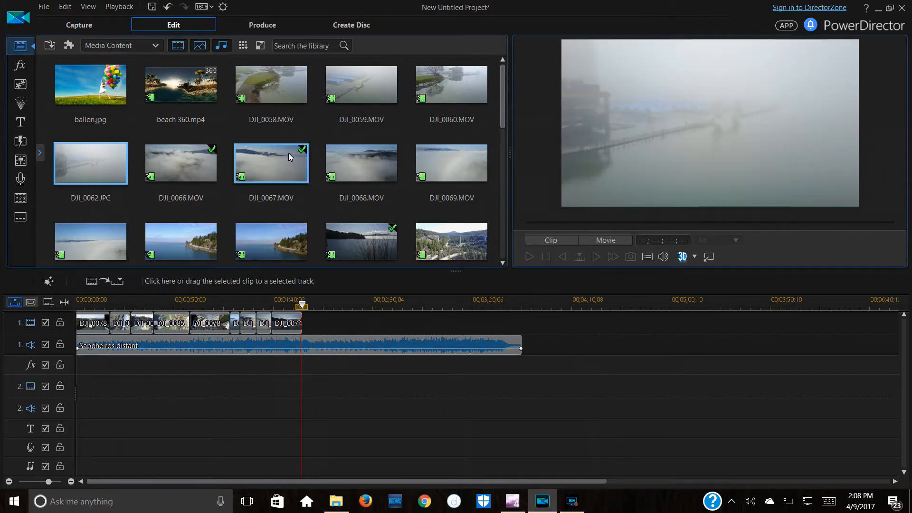
left_click(284, 92)
left_click(530, 256)
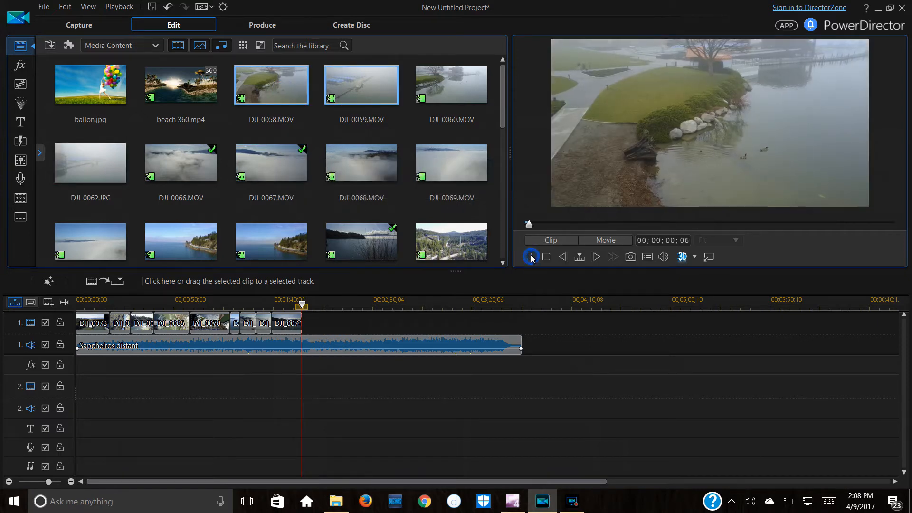
left_click_drag(573, 226, 658, 207)
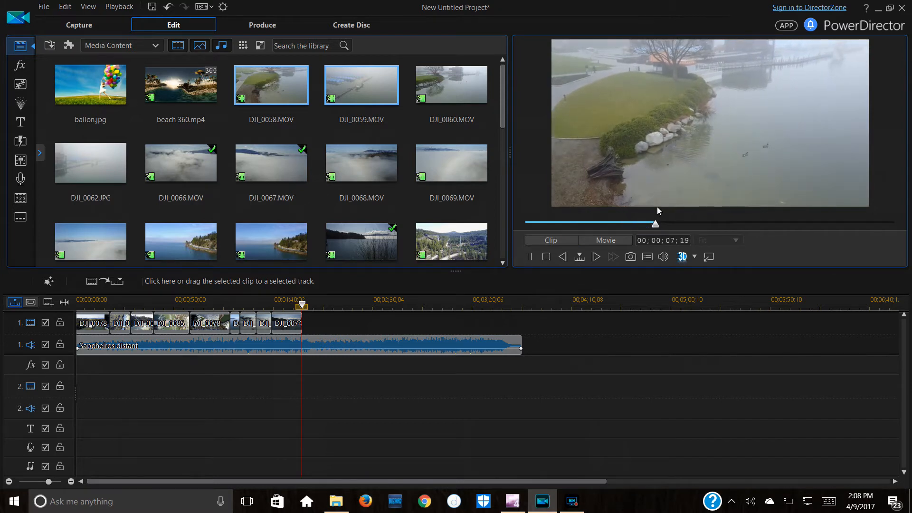
left_click(459, 73)
left_click(529, 256)
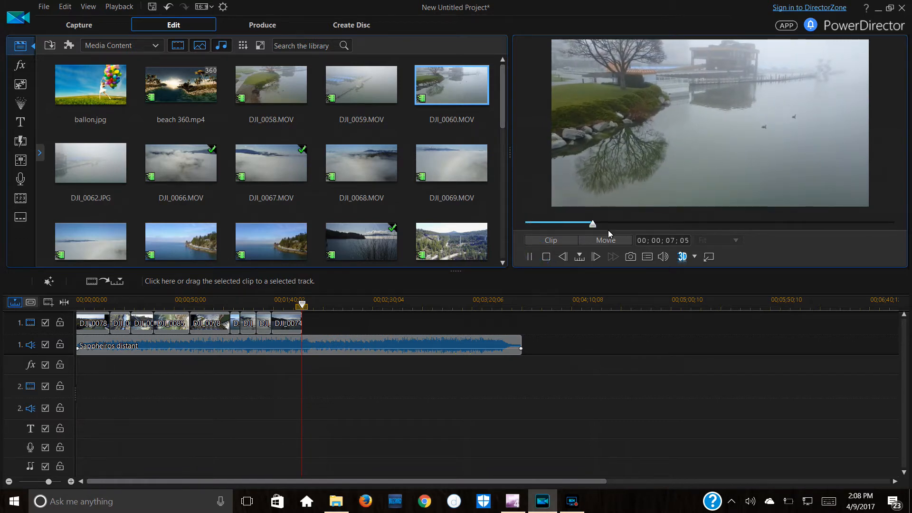
left_click(530, 257)
Try adding DJI_0060 directly behind DJI_0074 with the Insert option, and undo the insertion.
left_click_drag(465, 94, 304, 328)
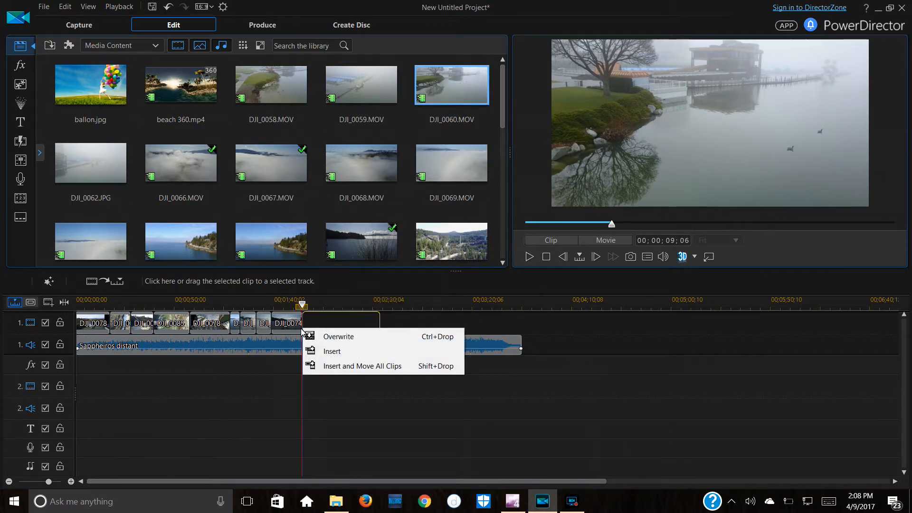
left_click(352, 352)
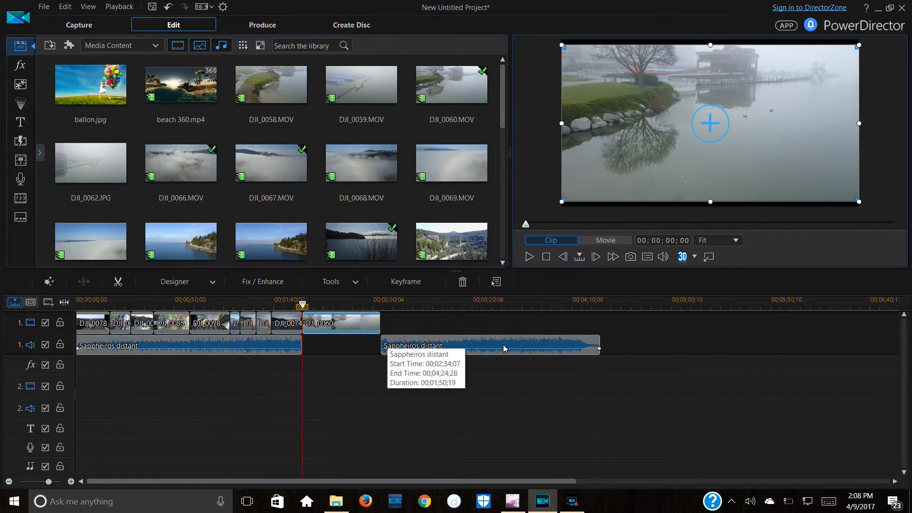
left_click(169, 6)
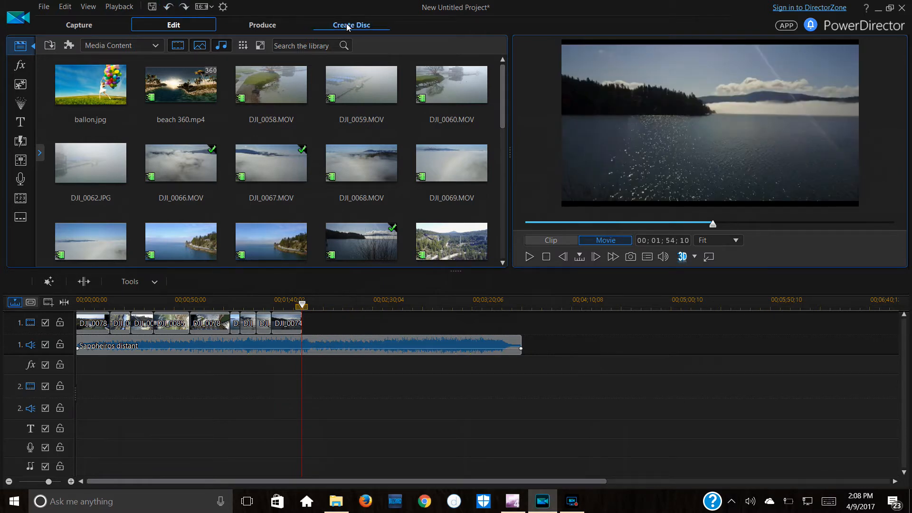
Place DJI_0060 on video track 1 directly behind DJI_0074 and play its opening seconds, pausing at 00;02;00;24.
left_click_drag(463, 92, 601, 335)
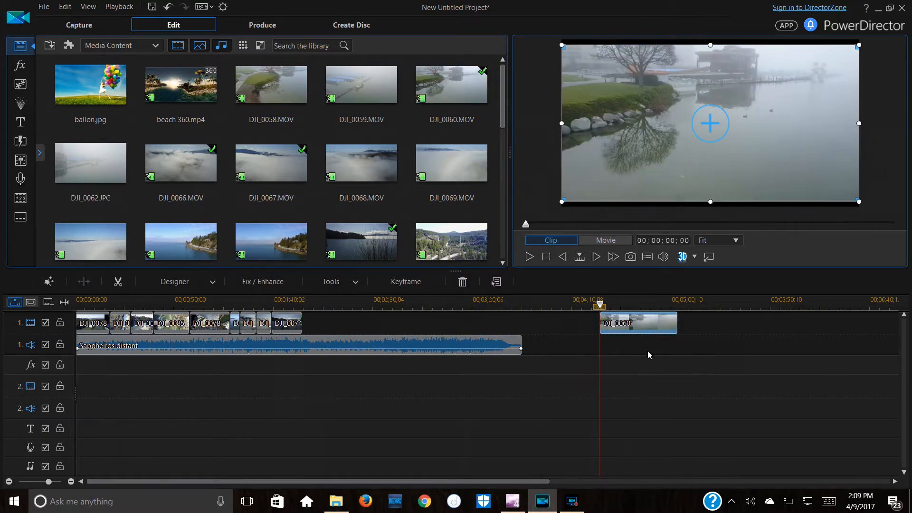
left_click_drag(657, 324, 354, 320)
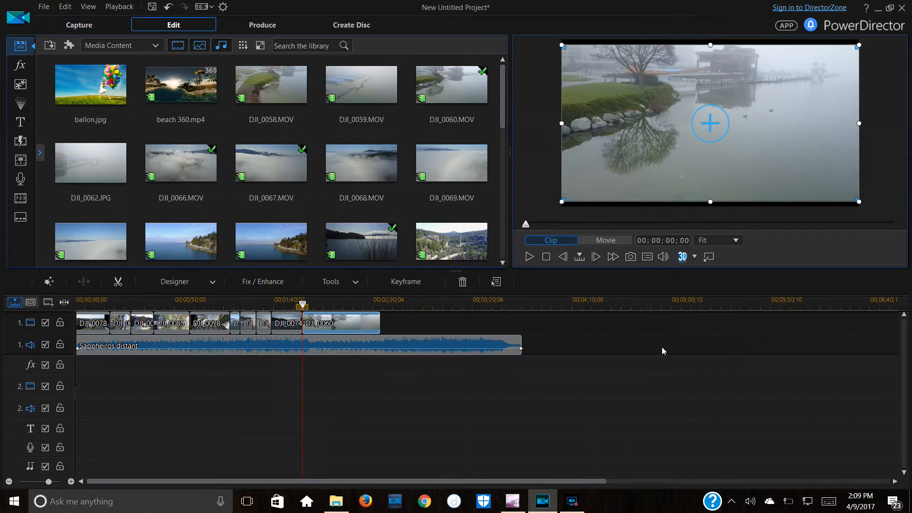
left_click(529, 257)
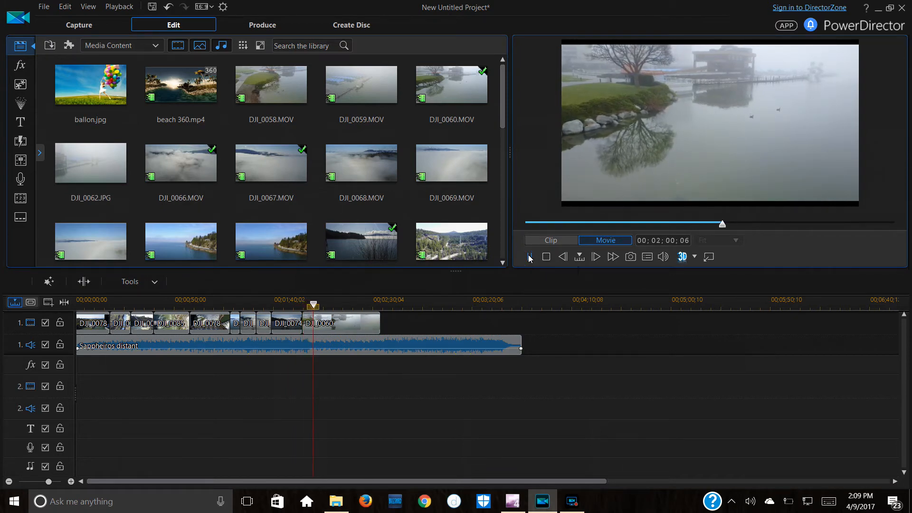
left_click(529, 257)
Split DJI_0060 at 00;02;00;24 and delete its front piece with Remove and Fill Gap.
left_click(342, 323)
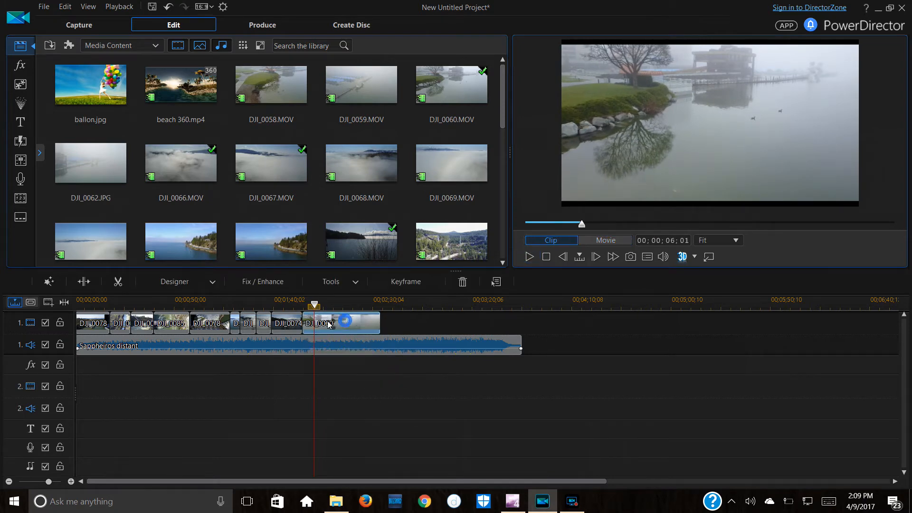
left_click(91, 282)
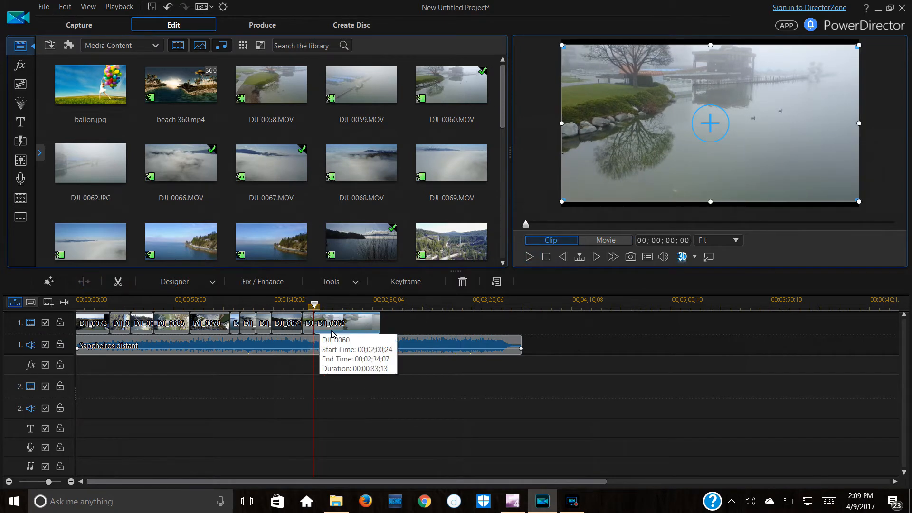
left_click(313, 325)
right_click(314, 325)
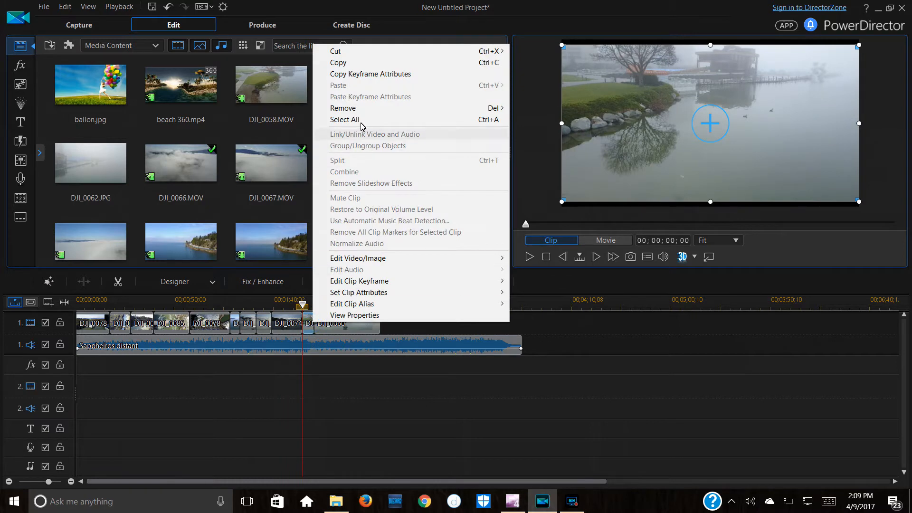
mouse_move(360, 114)
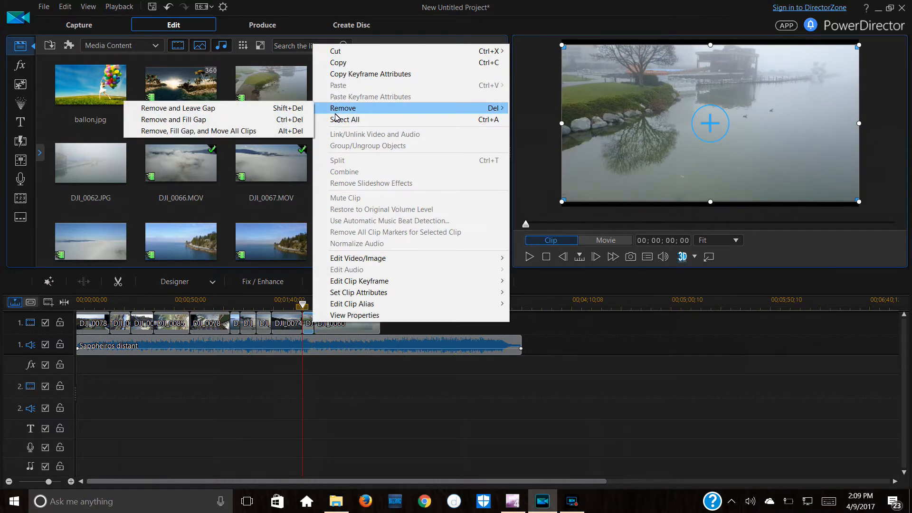
left_click(181, 120)
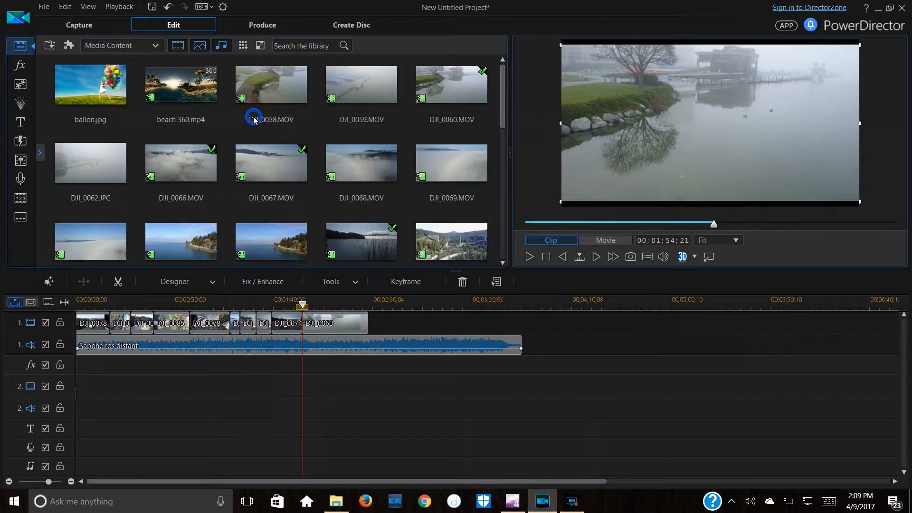
Play DJI_0060, split it at 00;02;04;29 and remove its rear piece.
left_click(527, 257)
left_click(529, 257)
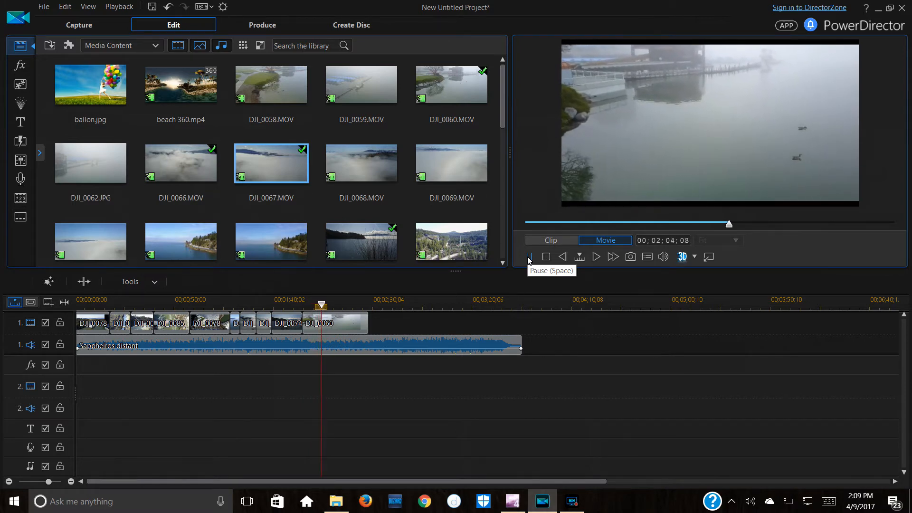
left_click(351, 334)
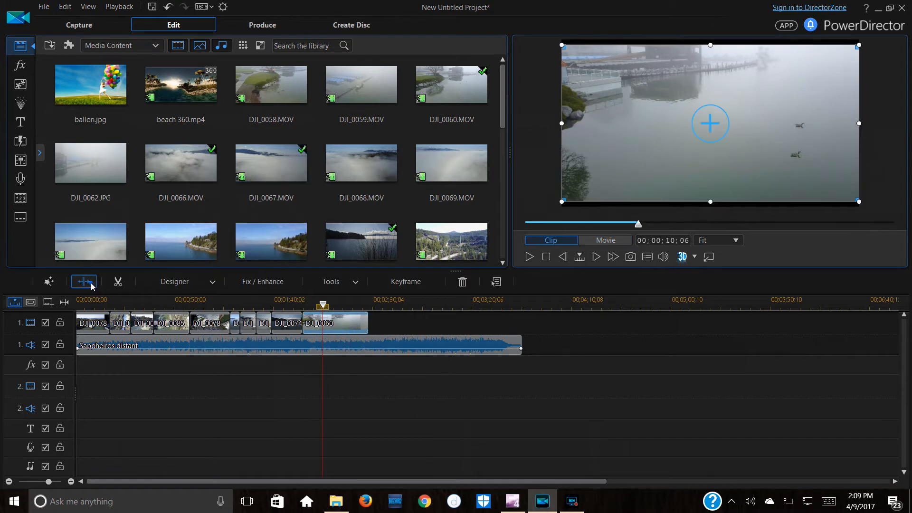
left_click(530, 258)
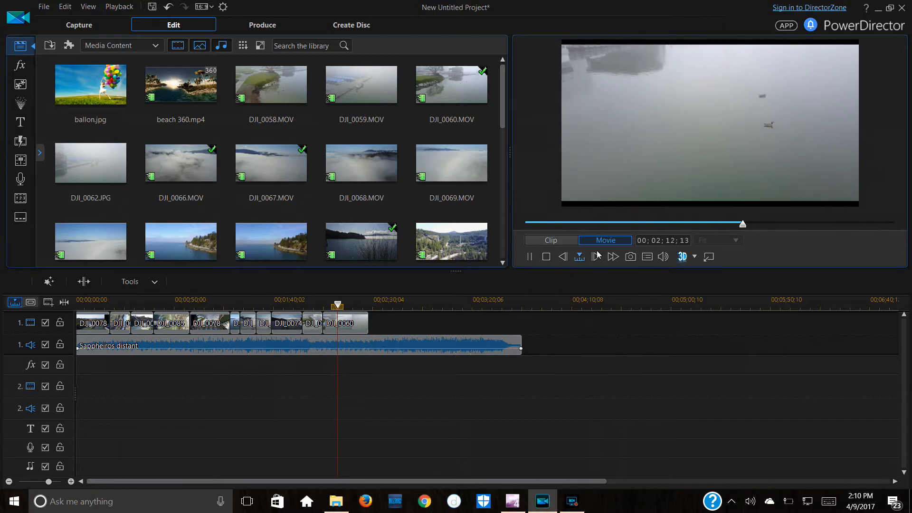
left_click(785, 223)
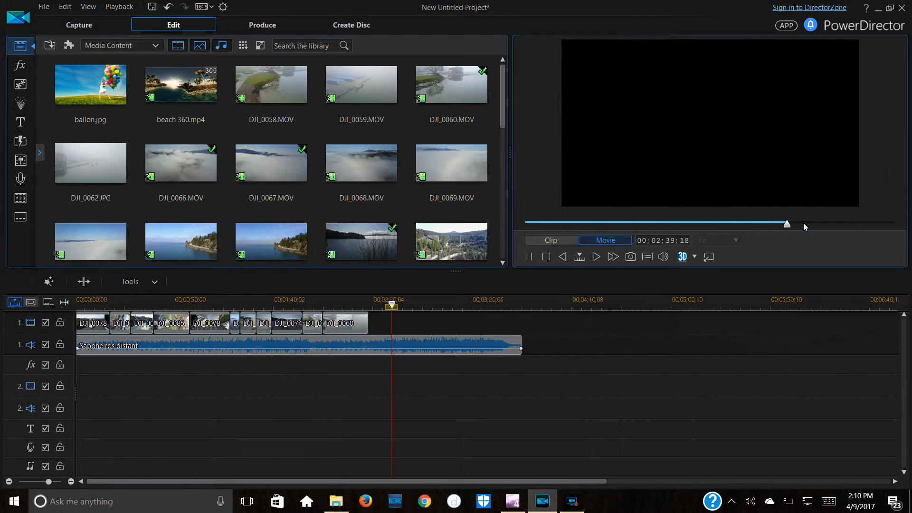
left_click(347, 325)
right_click(347, 325)
left_click(368, 109)
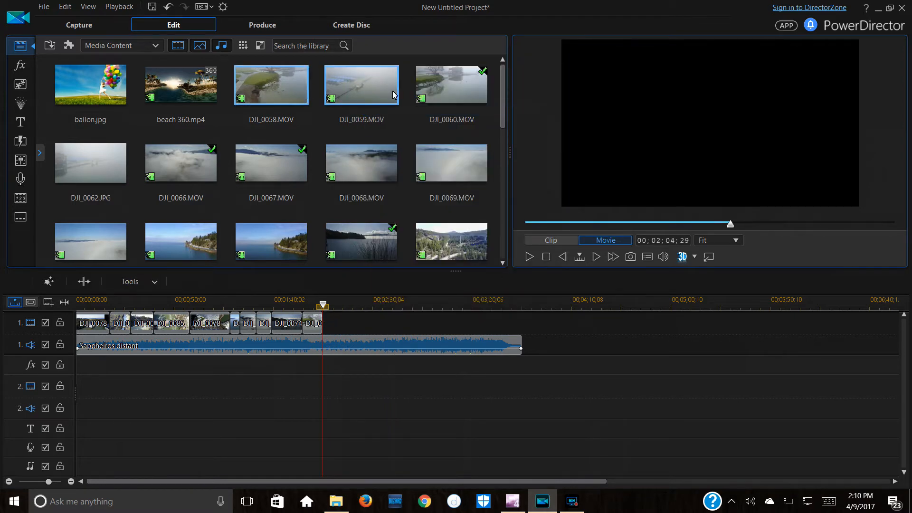
Add DJI_0059 directly behind the shortened DJI_0060 and play it, skimming from its end back to about 00;02;26.
left_click_drag(366, 76, 357, 313)
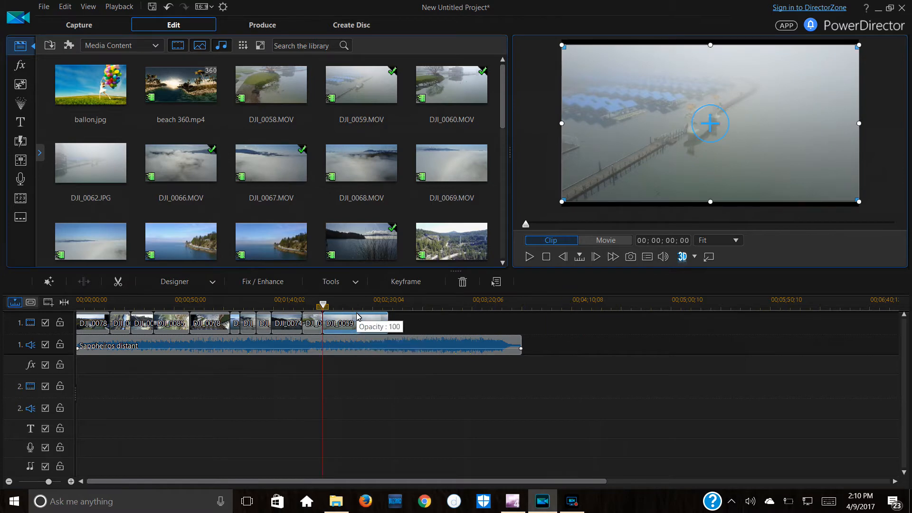
left_click(529, 257)
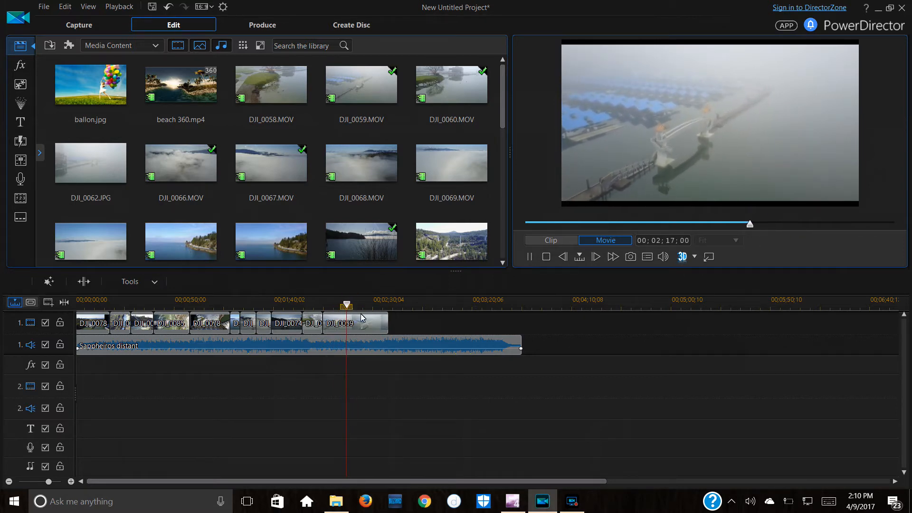
left_click(387, 307)
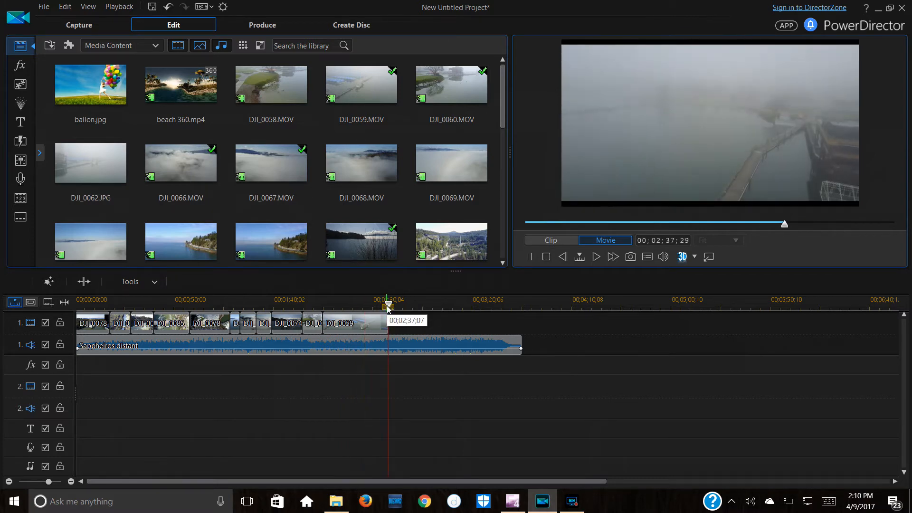
left_click_drag(379, 311, 364, 308)
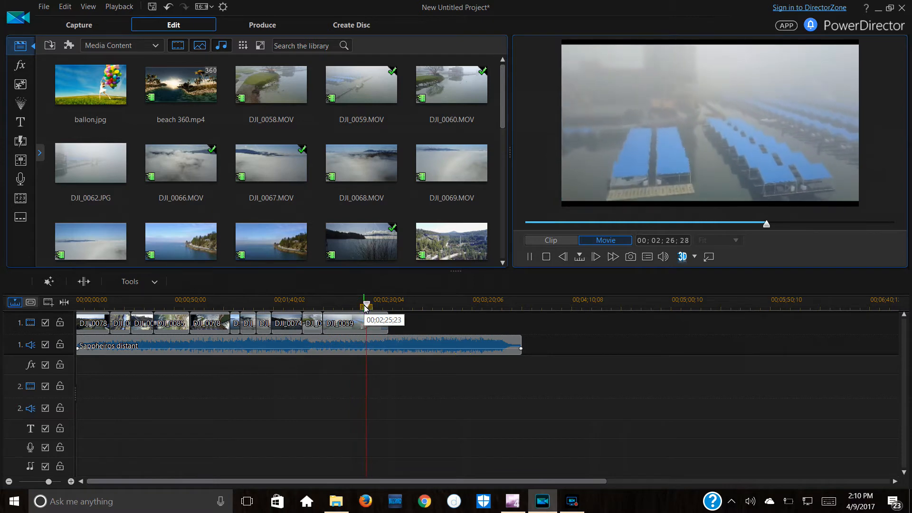
Play DJI_0059 from near its start, split it a few seconds in and delete its front piece with Remove and Fill Gap.
left_click(530, 259)
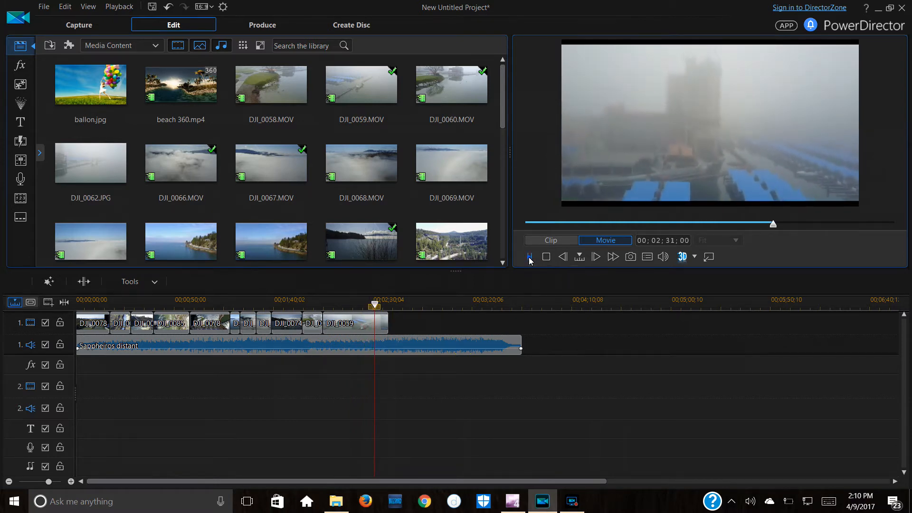
left_click(326, 308)
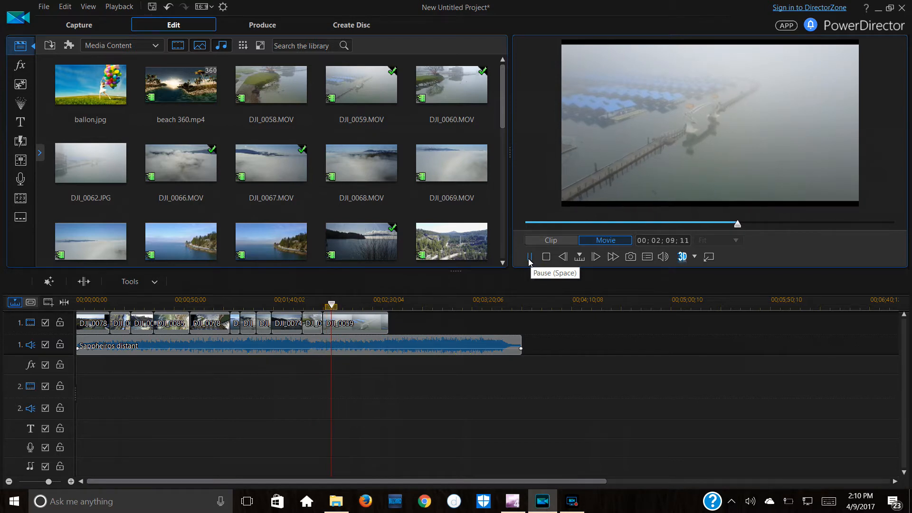
left_click(380, 325)
left_click(327, 324)
right_click(328, 324)
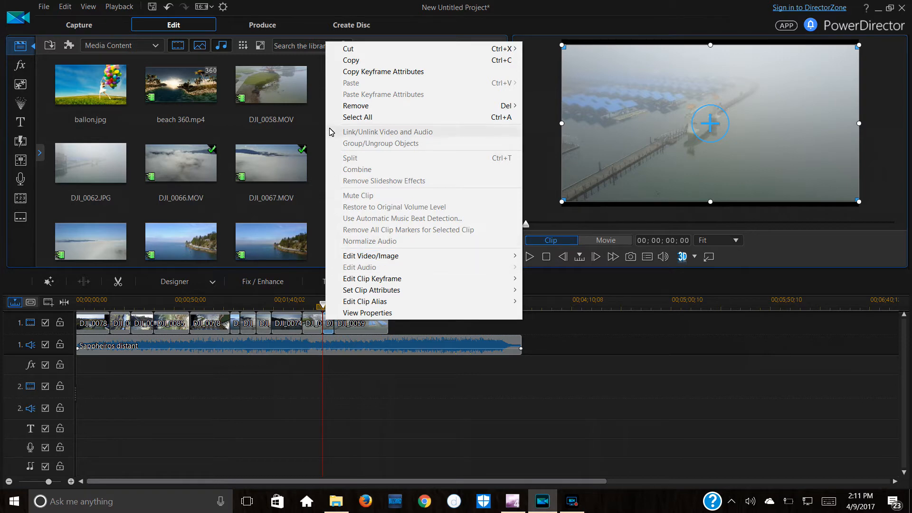
mouse_move(349, 108)
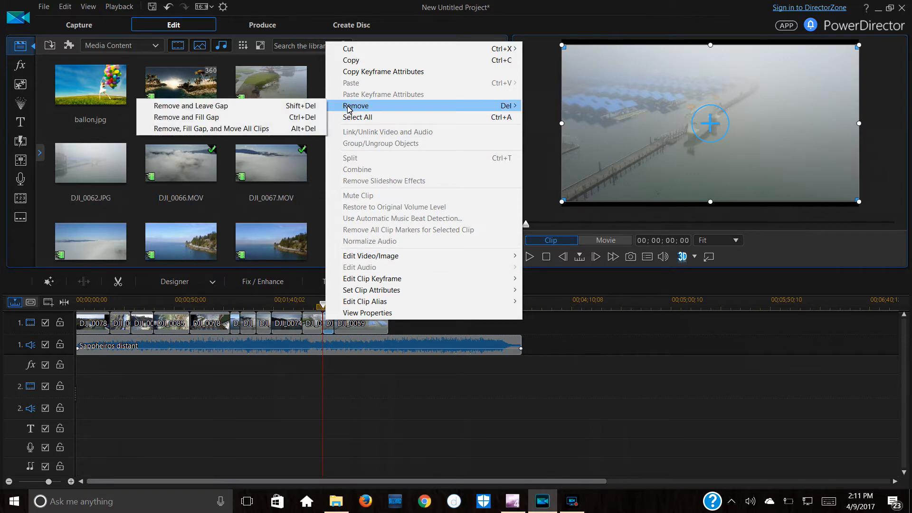
left_click(256, 117)
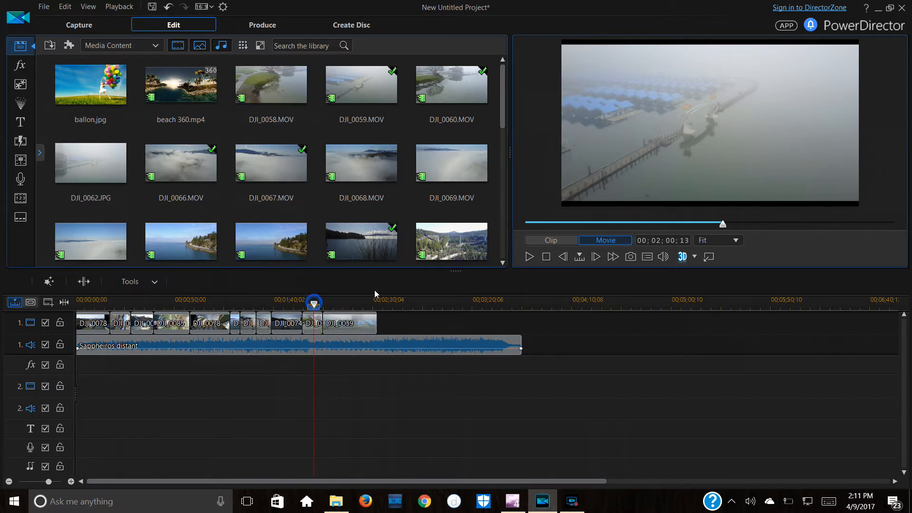
Play into the shortened DJI_0059, split it at 00;02;08;19 and delete the new front piece with Remove and Fill Gap.
left_click(529, 256)
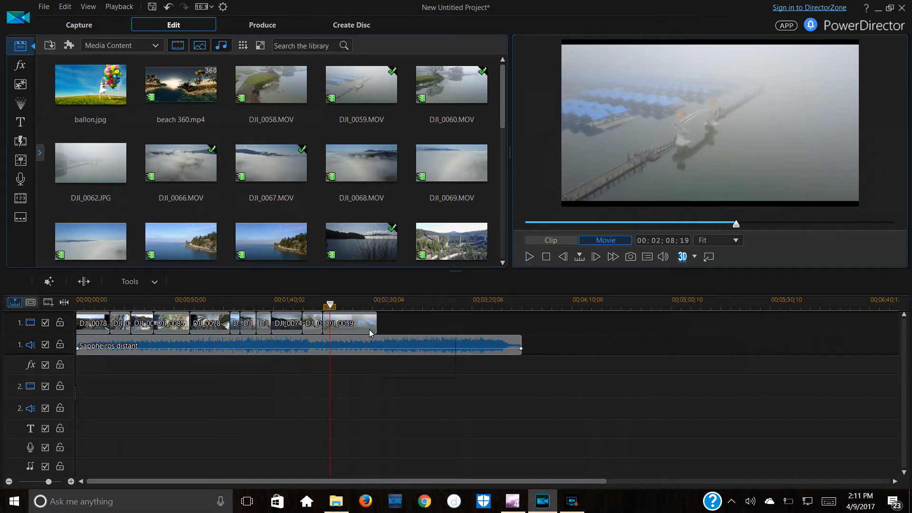
left_click(343, 332)
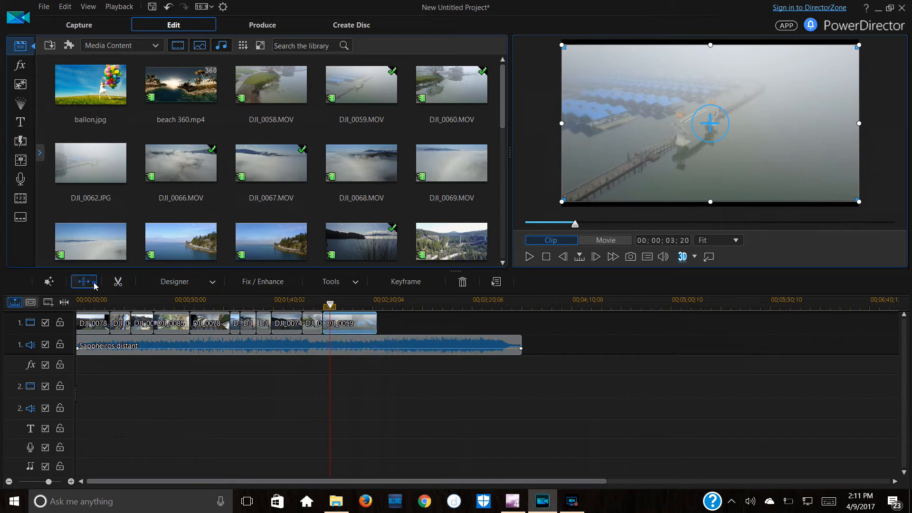
right_click(326, 324)
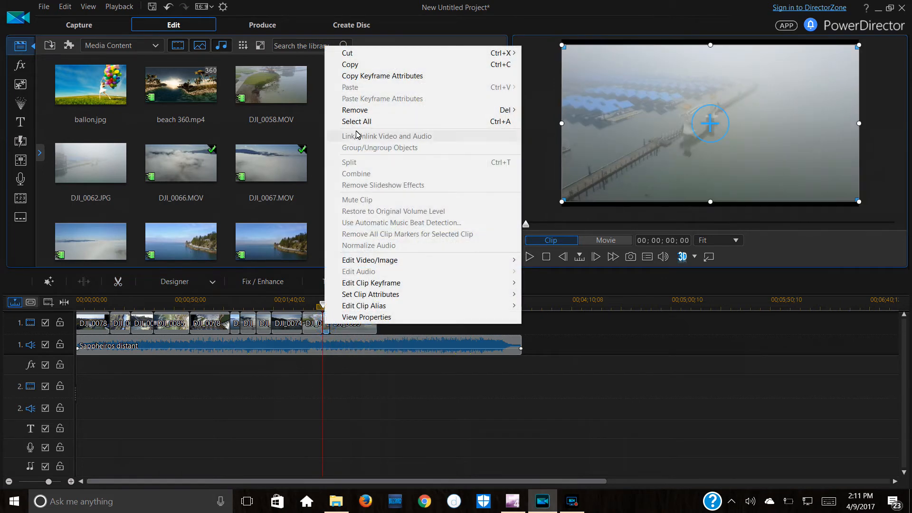
left_click(190, 122)
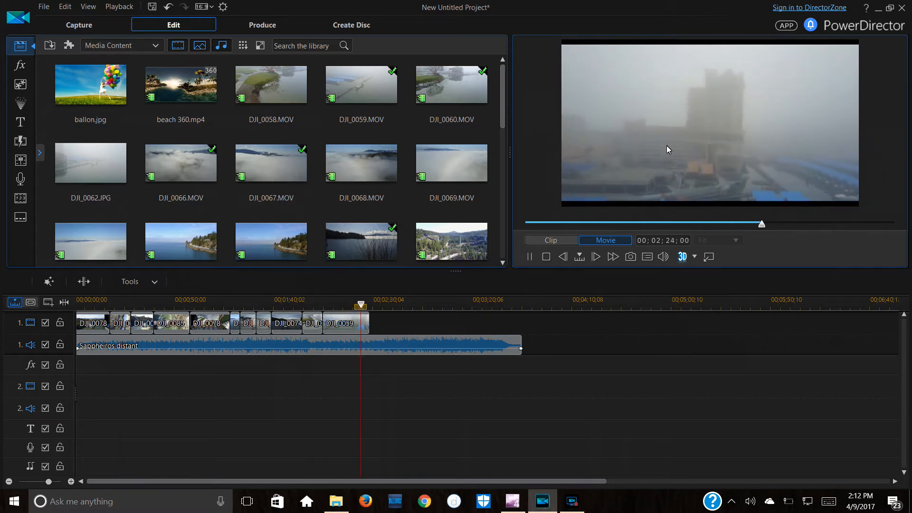
Play the rest of DJI_0059, split it at 00;02;22;18 and remove its rear piece.
left_click(357, 306)
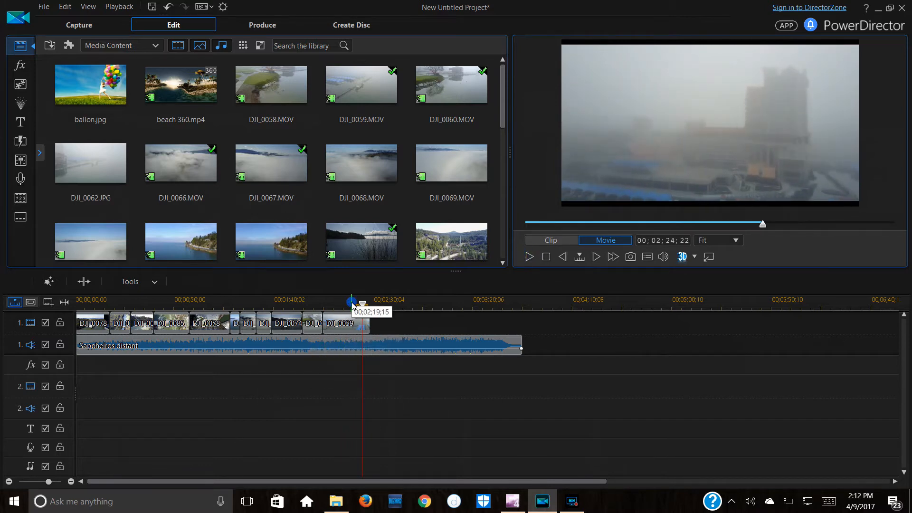
left_click(353, 306)
left_click(530, 257)
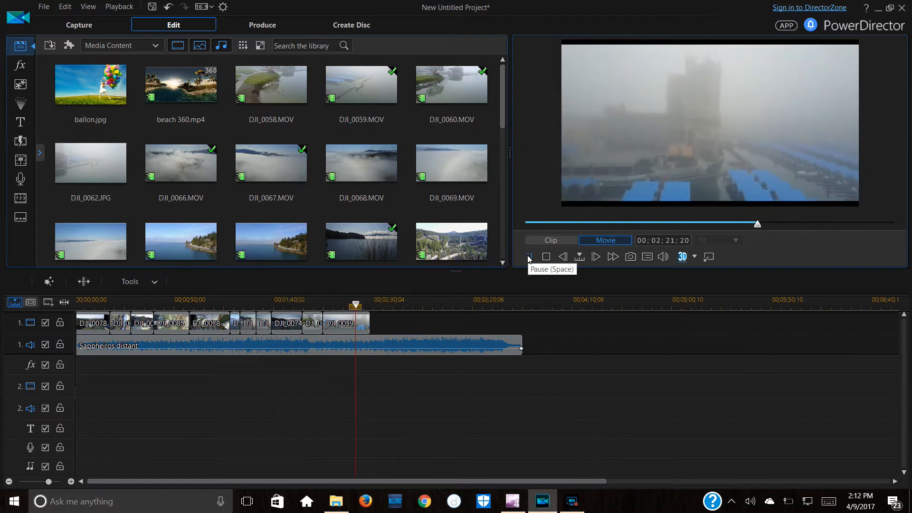
left_click(529, 257)
left_click(529, 257)
left_click(364, 327)
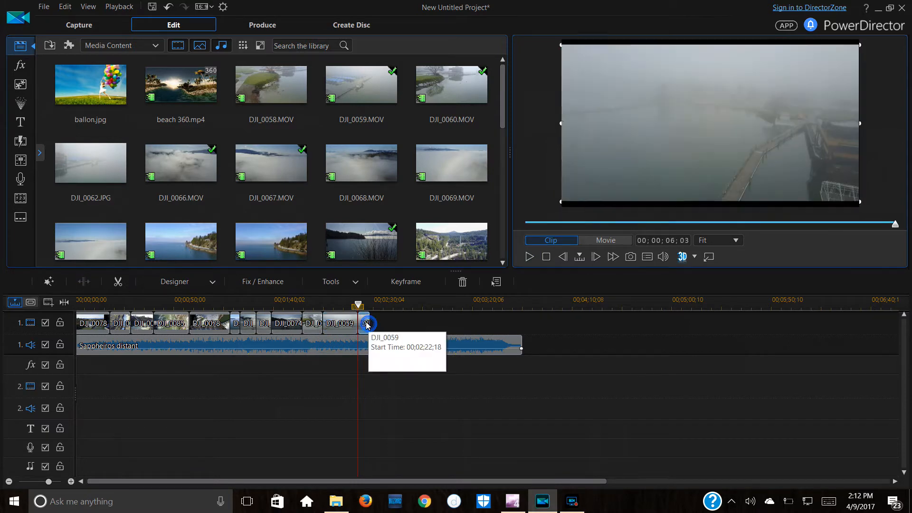
right_click(366, 324)
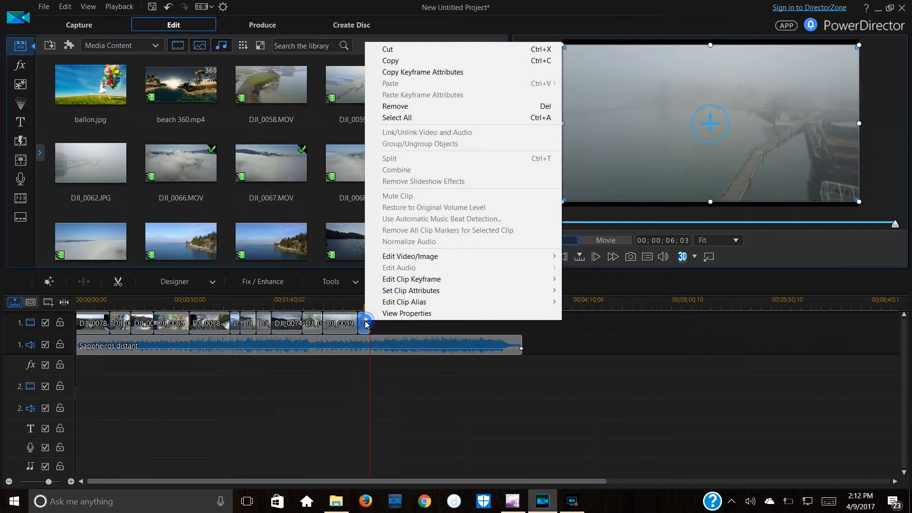
left_click(413, 107)
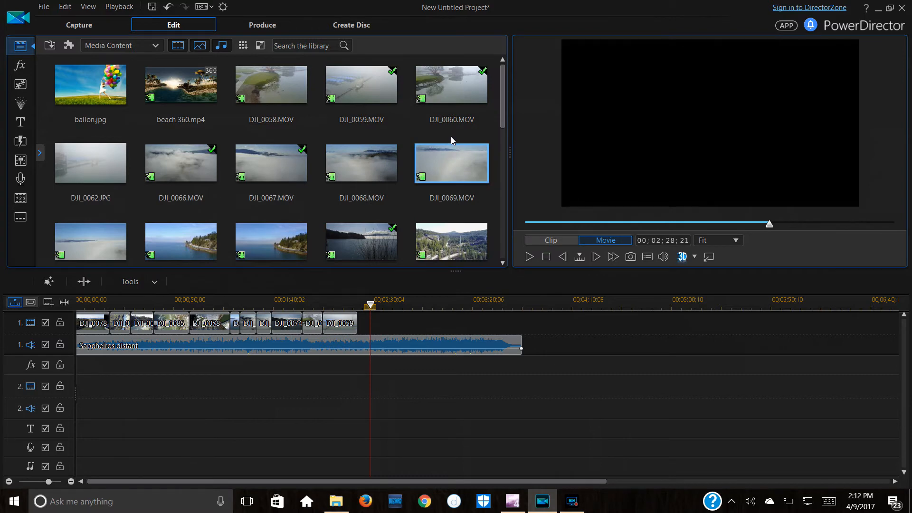
Play the assembled movie from its opening seconds, skipping ahead through the clips, to review the cuts up to 00;01;27;21.
left_click(89, 304)
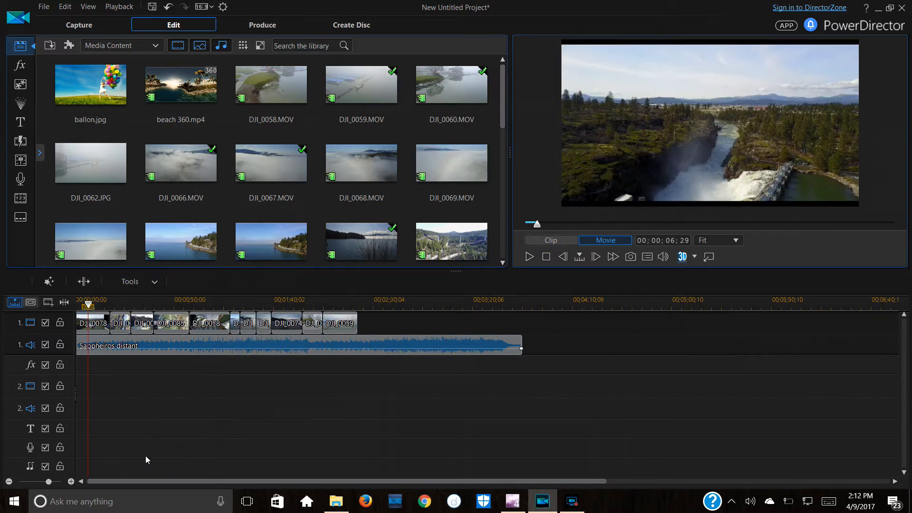
left_click(87, 305)
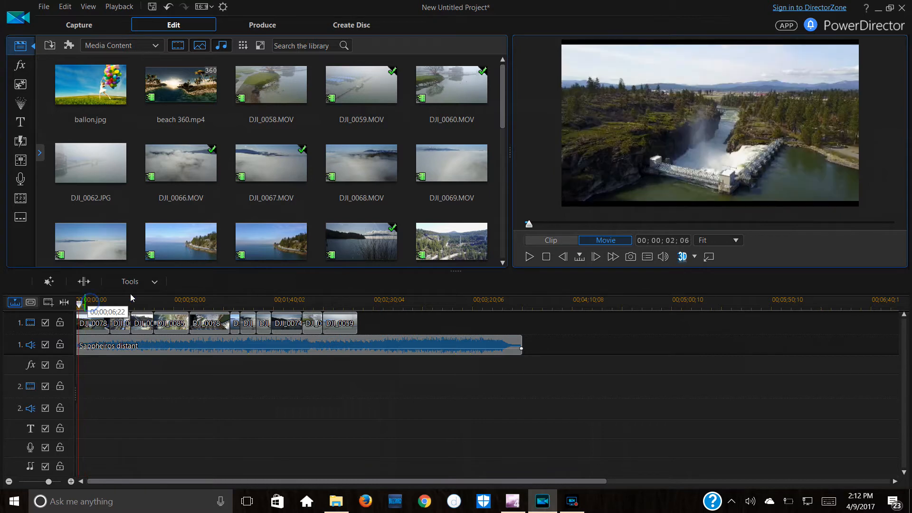
left_click(530, 258)
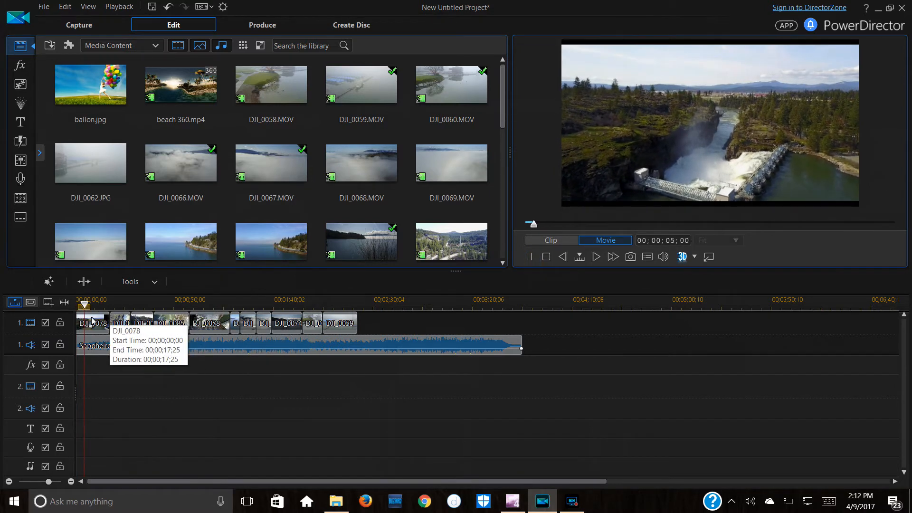
left_click(125, 304)
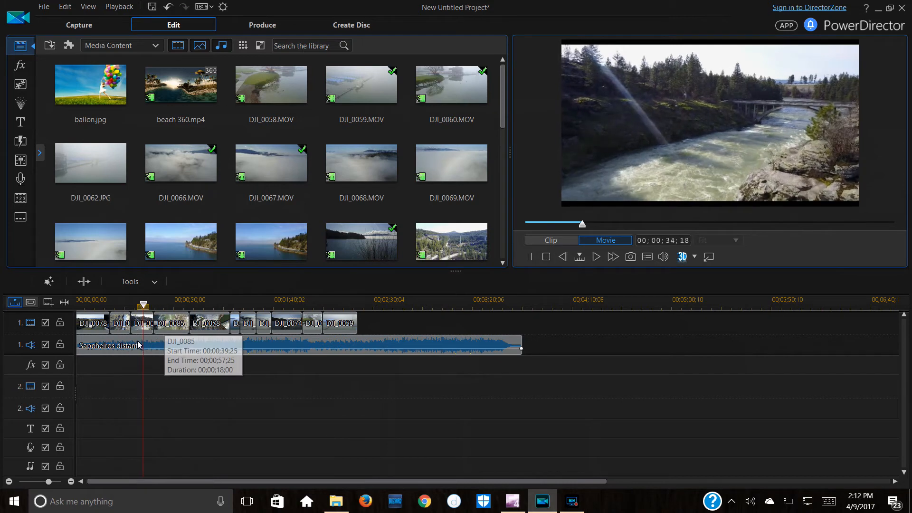
left_click(162, 307)
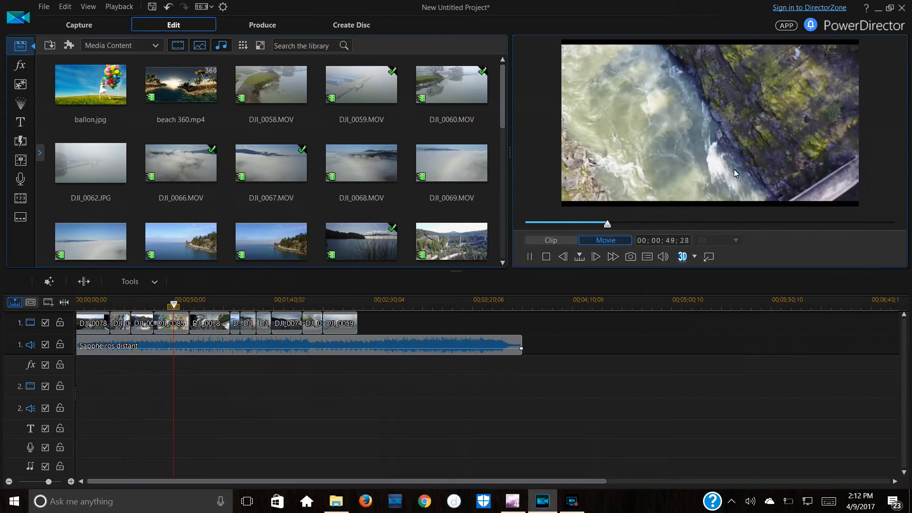
left_click(198, 307)
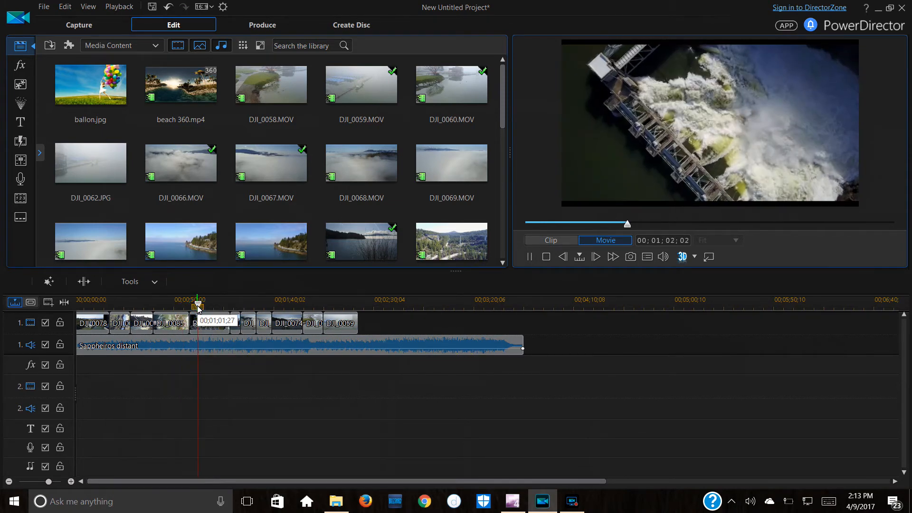
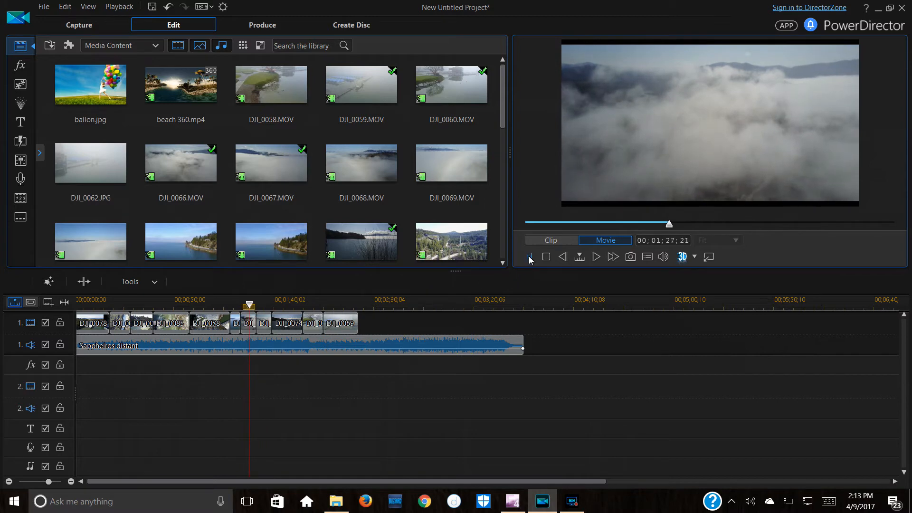
Trim the front of the fog clip directly behind DJI_0076 and move the following clips up to close the gap.
left_click(243, 324)
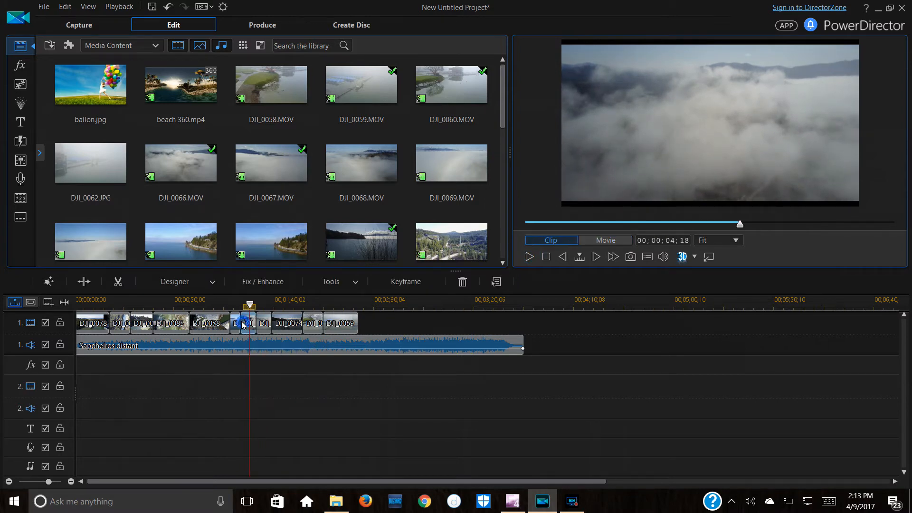
left_click_drag(244, 324, 245, 324)
left_click(268, 353)
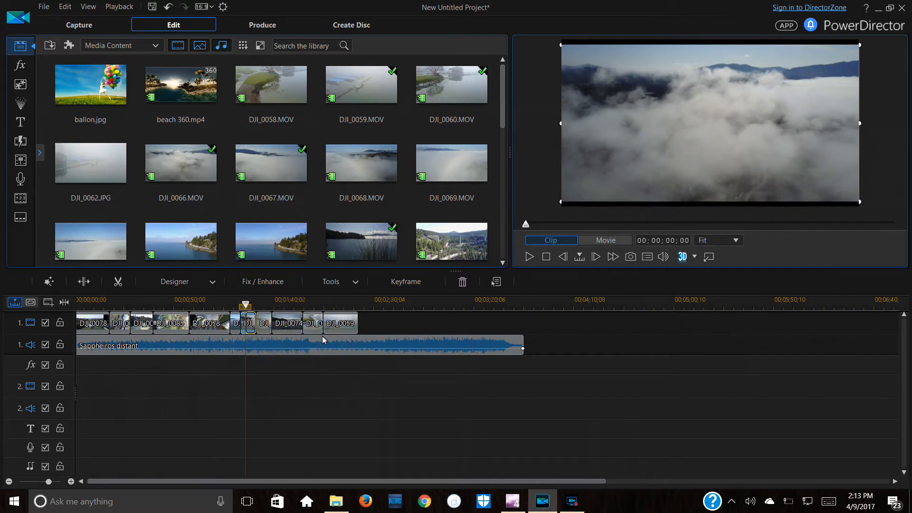
Play the section from DJI_0076 into DJI_0074 to check the cuts around the shortened fog clip.
left_click(373, 307)
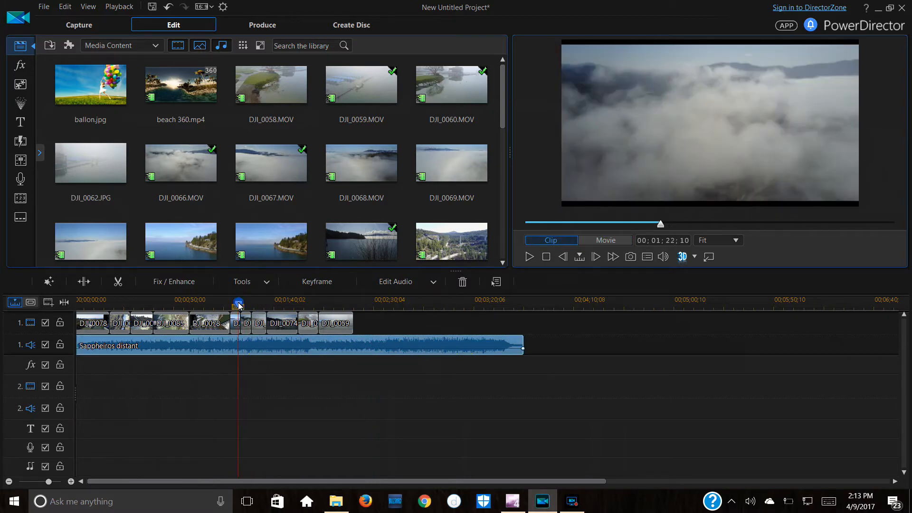
left_click(529, 257)
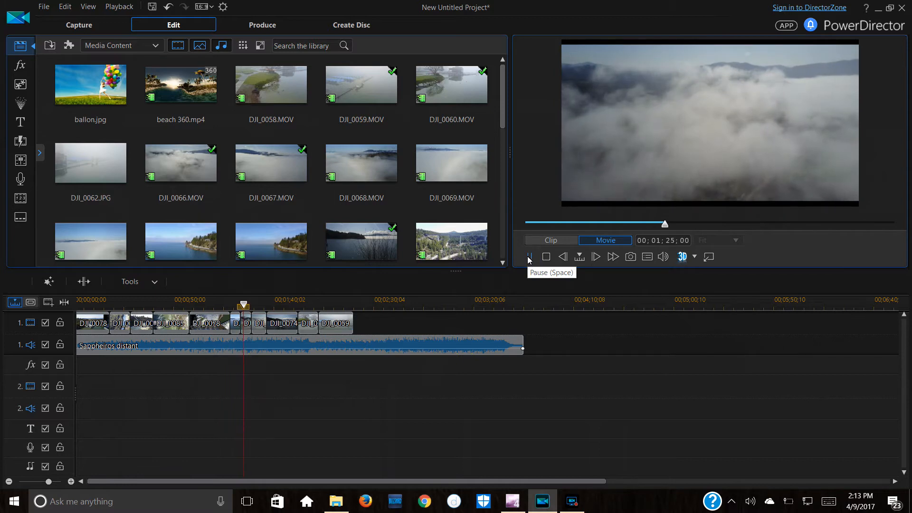
left_click(529, 257)
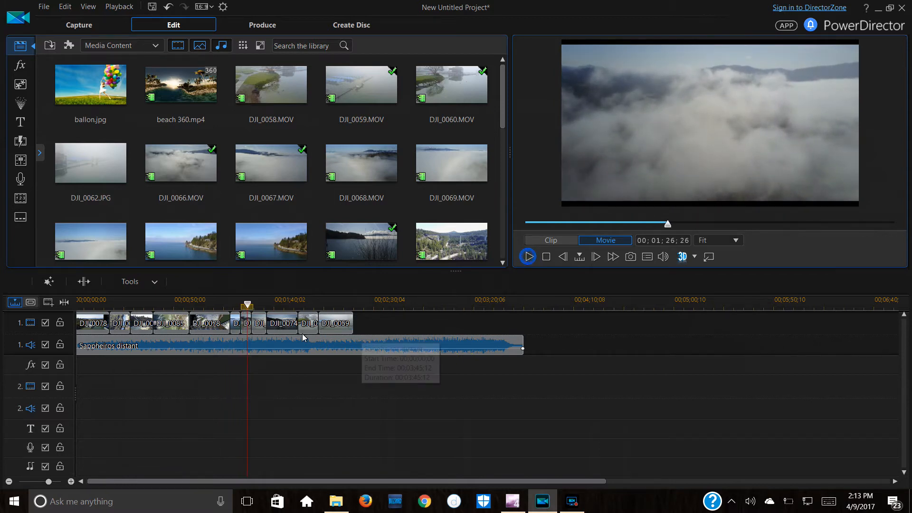
left_click(236, 319)
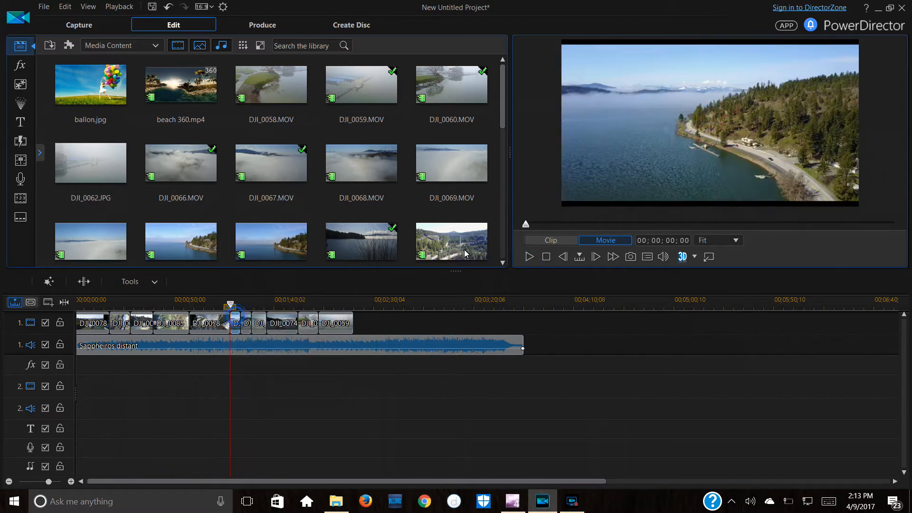
left_click(529, 258)
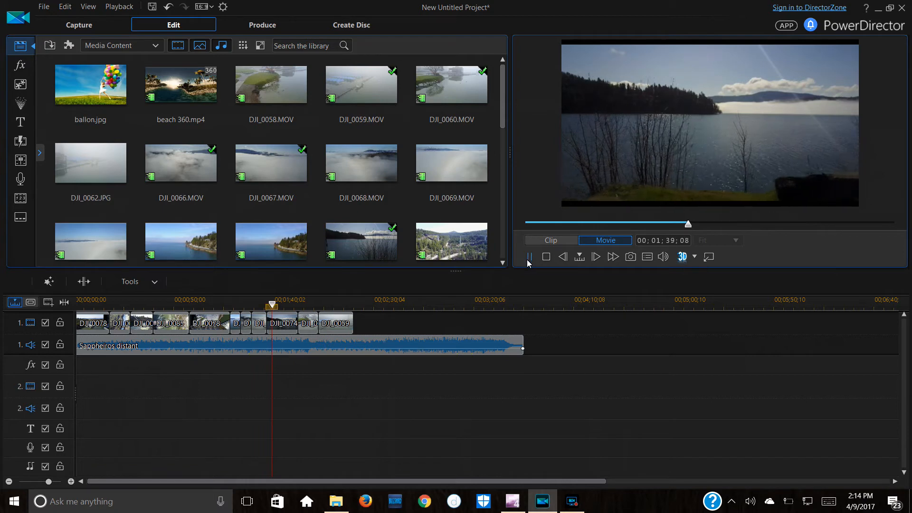
left_click(261, 304)
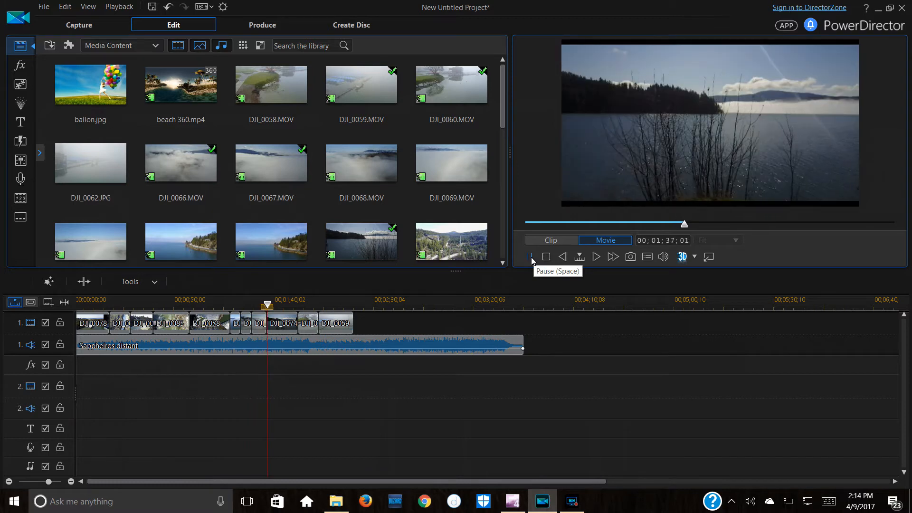
left_click(531, 258)
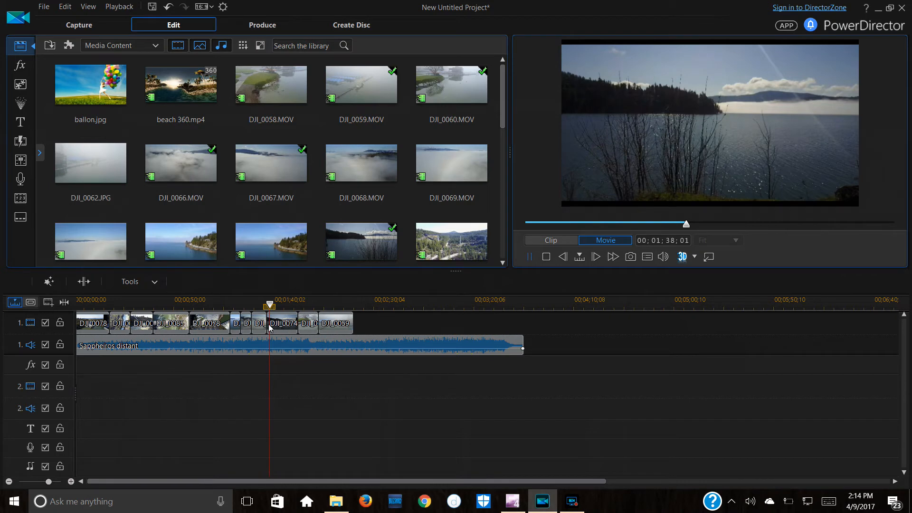
Extend the end of DJI_0076 to a length of 00;00;07;15 with Trim and Move All Clips, and return to about 00;01;23.
left_click(235, 322)
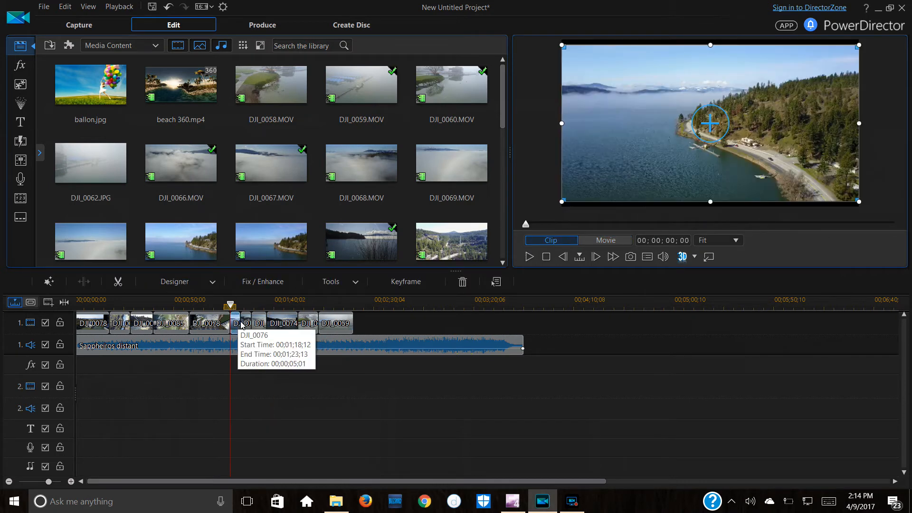
left_click(243, 325)
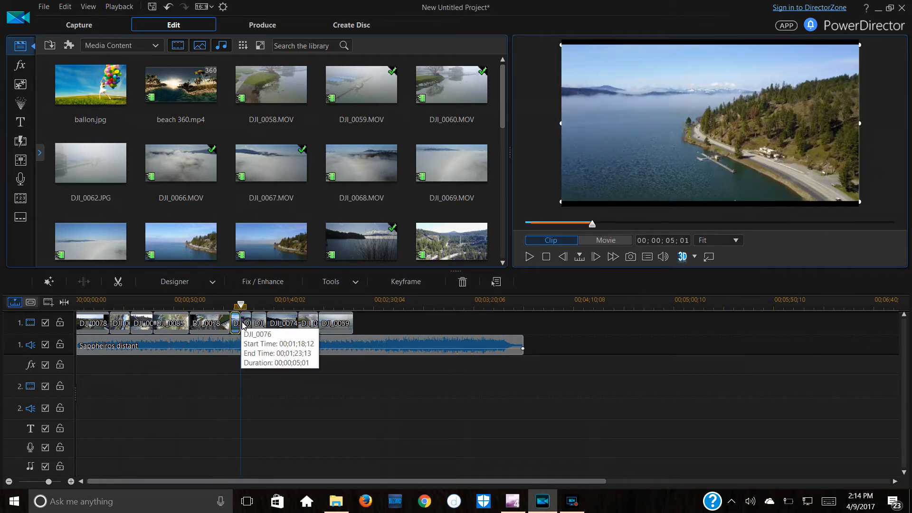
left_click_drag(244, 326, 246, 326)
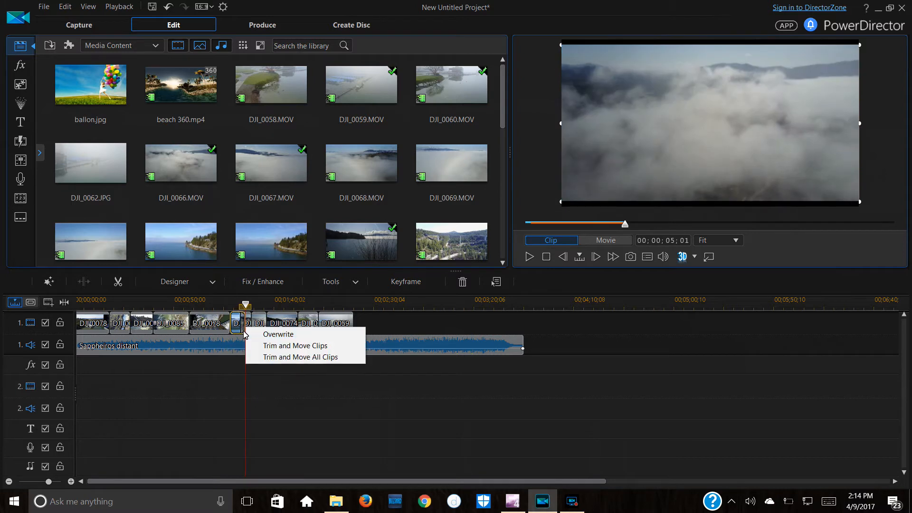
left_click(271, 357)
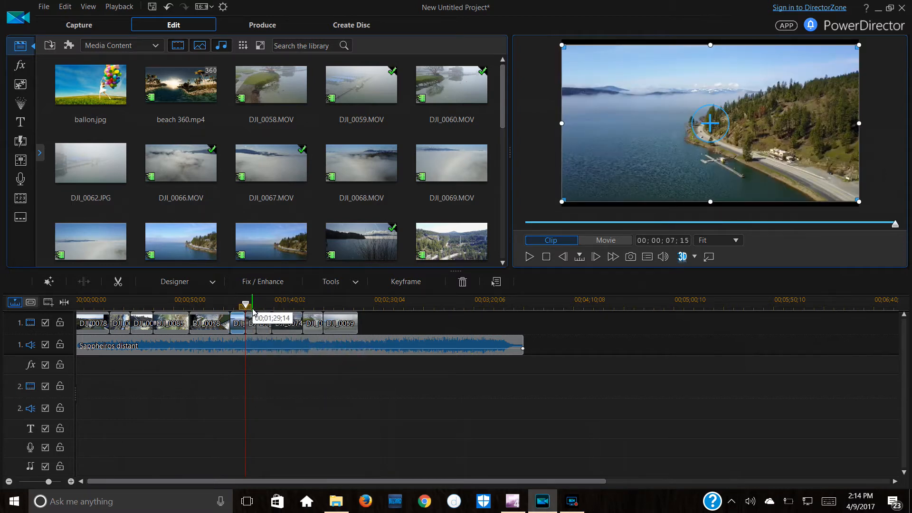
left_click(241, 307)
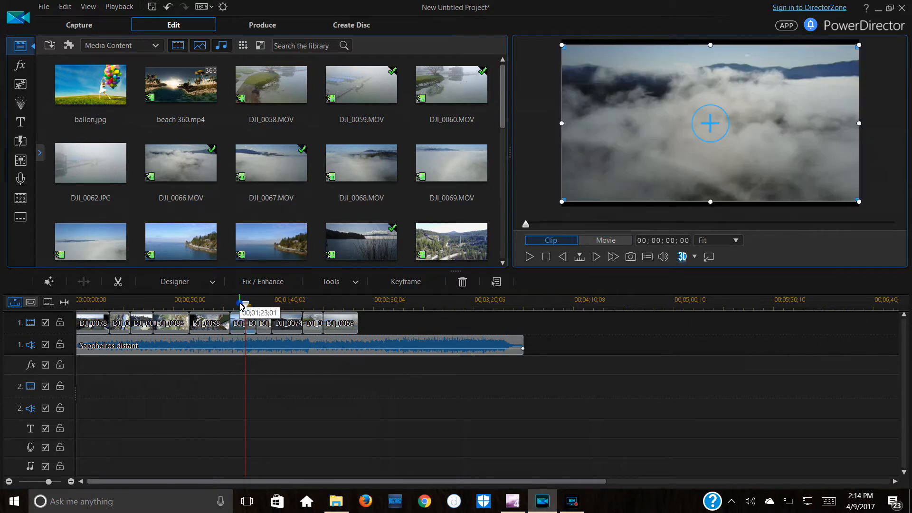
Replay the section from 00;01;23 into DJI_0074 and shorten the end of DJI_0076 to 00;00;06;20 with Trim and Move All Clips.
left_click(529, 257)
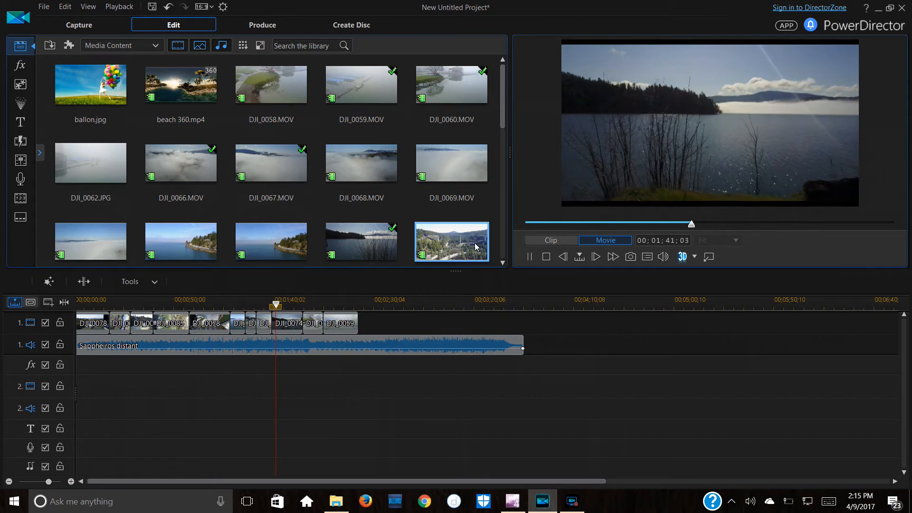
left_click(529, 257)
left_click_drag(234, 303, 448, 301)
left_click_drag(354, 480, 324, 480)
left_click(262, 323)
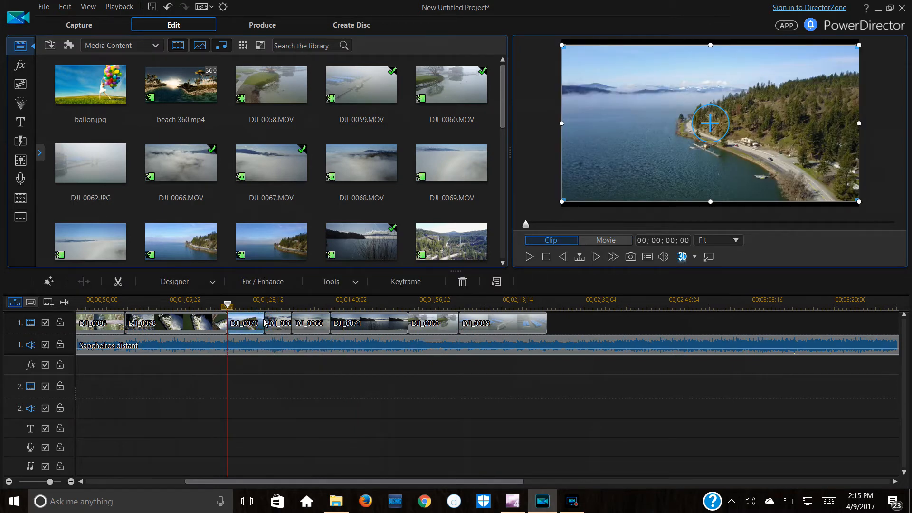
left_click_drag(263, 319, 262, 326)
left_click(295, 352)
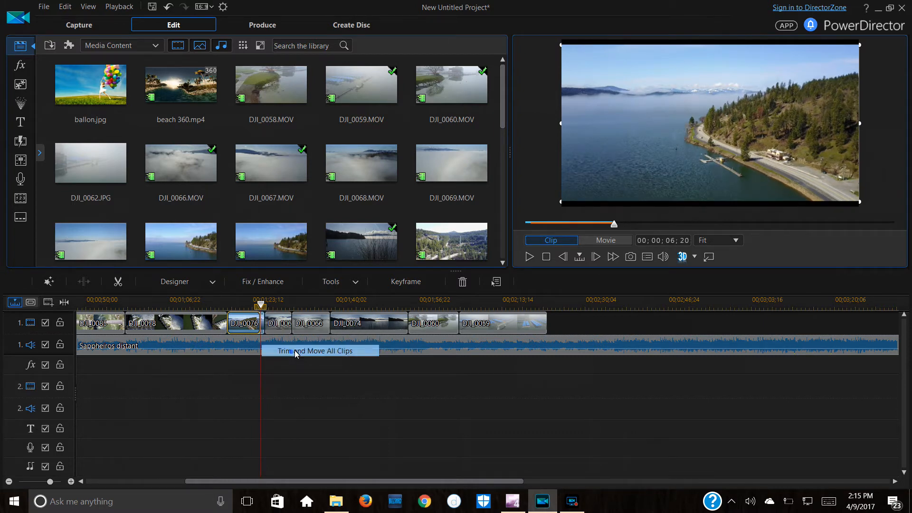
Play the cut from the fog clip DJI_0066 into DJI_0074 twice to check its timing against the music.
left_click(321, 305)
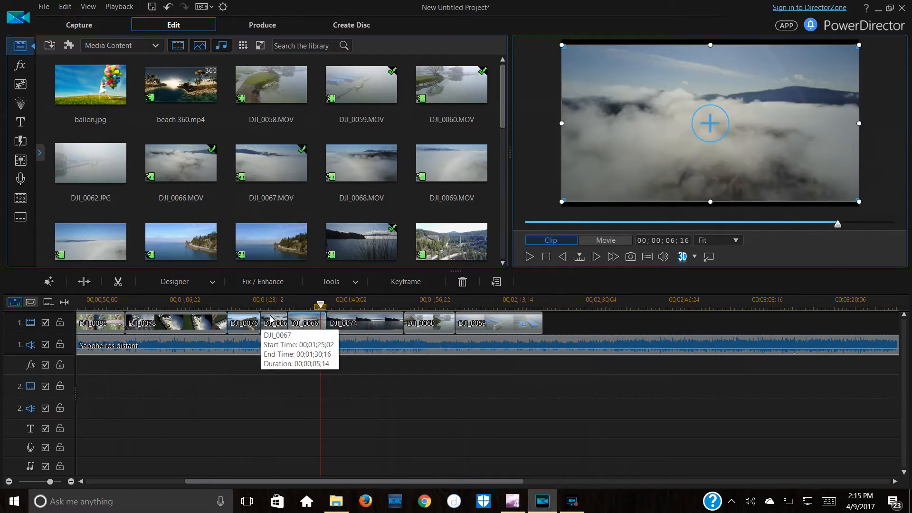
left_click(528, 257)
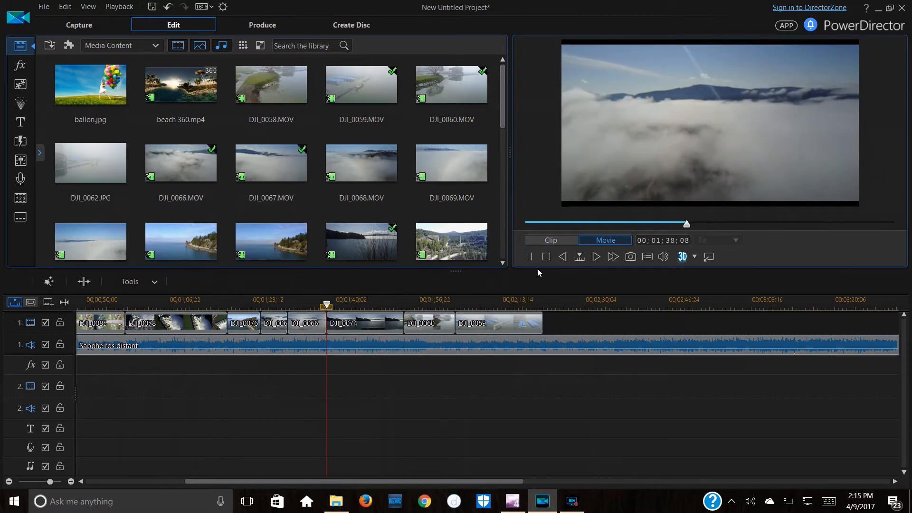
left_click(529, 257)
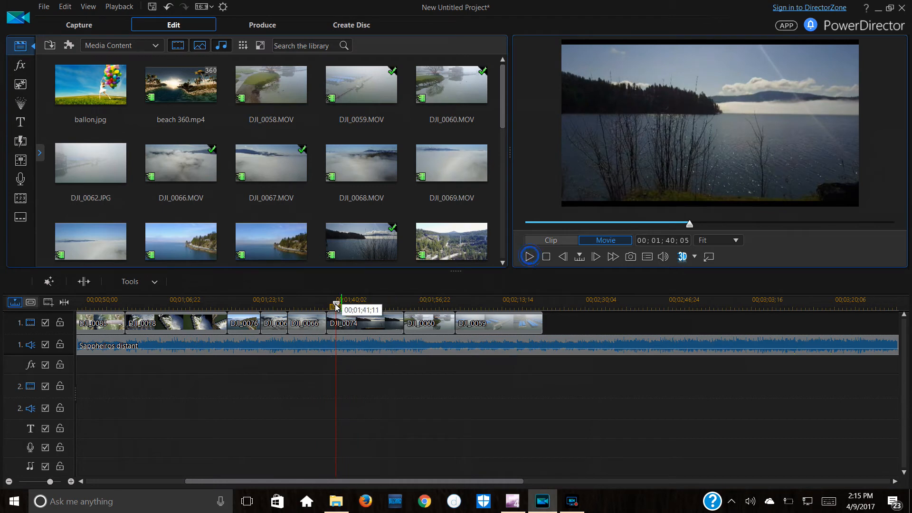
left_click(528, 257)
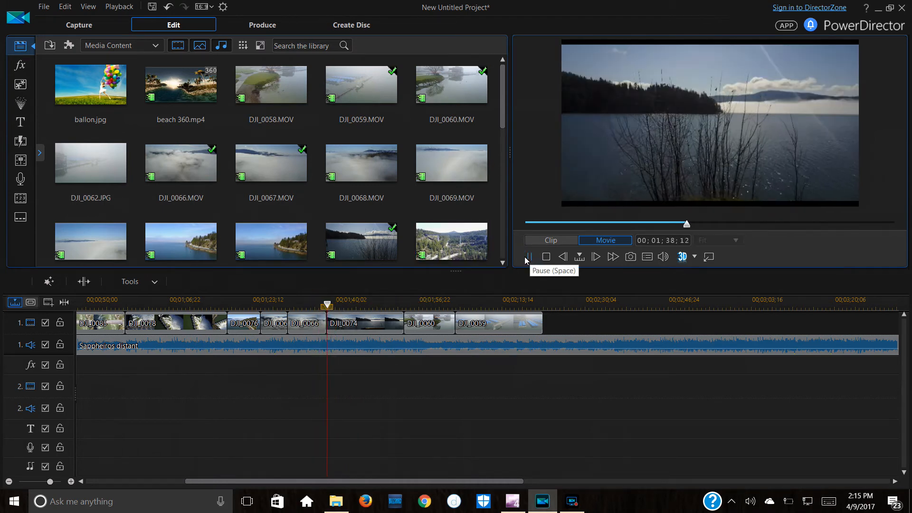
left_click(528, 258)
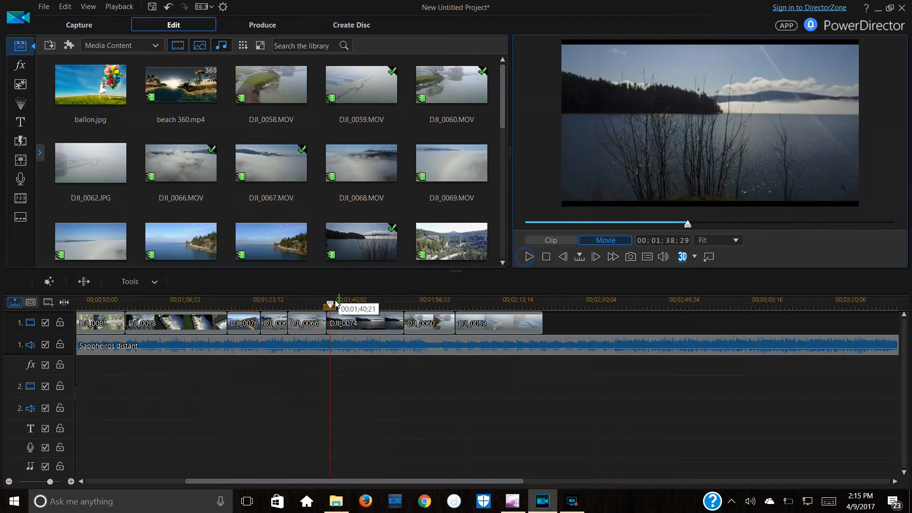
Shorten the end of DJI_0076 to 00;00;06;00 with Trim and Move All Clips.
left_click(260, 323)
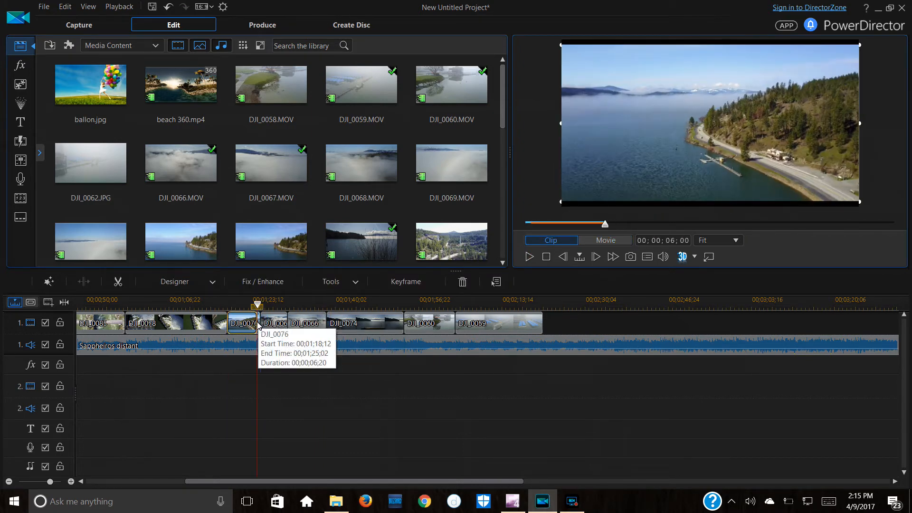
left_click(259, 326)
left_click(288, 352)
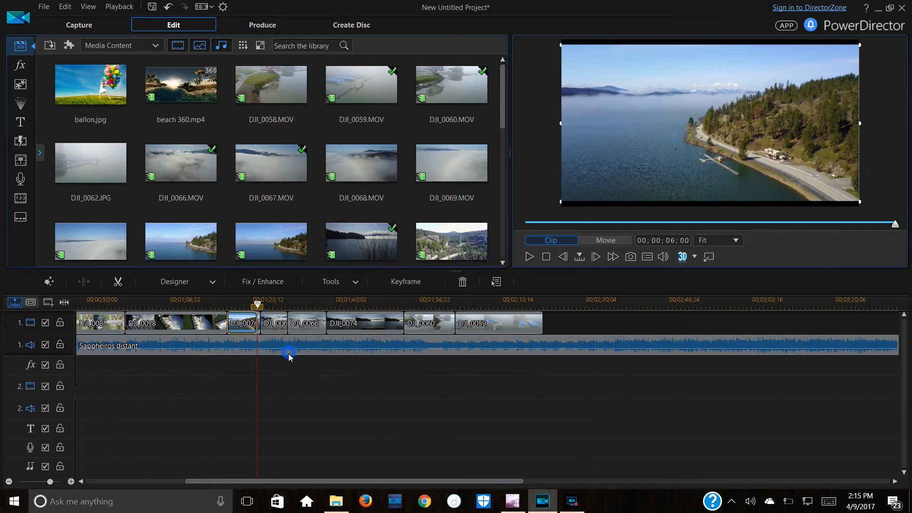
Play the movie from the end of DJI_0066 through DJI_0074, and skip ahead to DJI_0060 and the last clip to check the cuts.
left_click(315, 323)
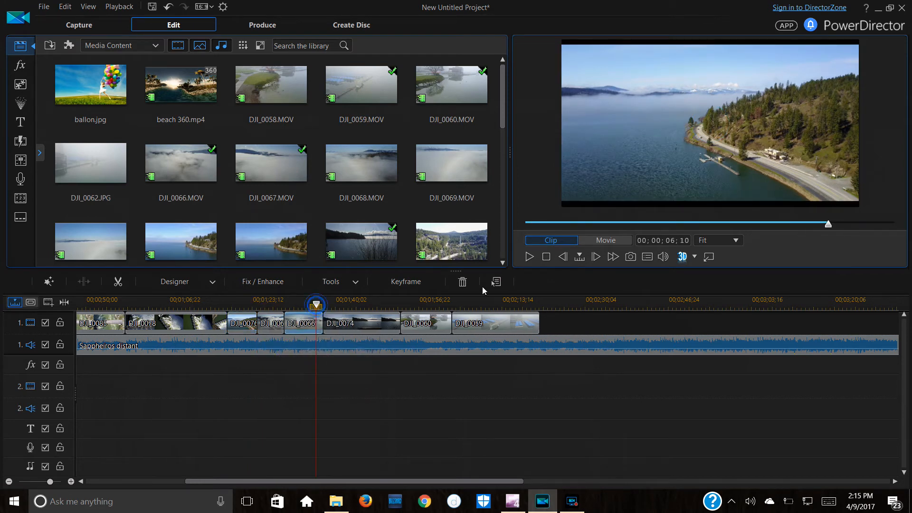
left_click(529, 256)
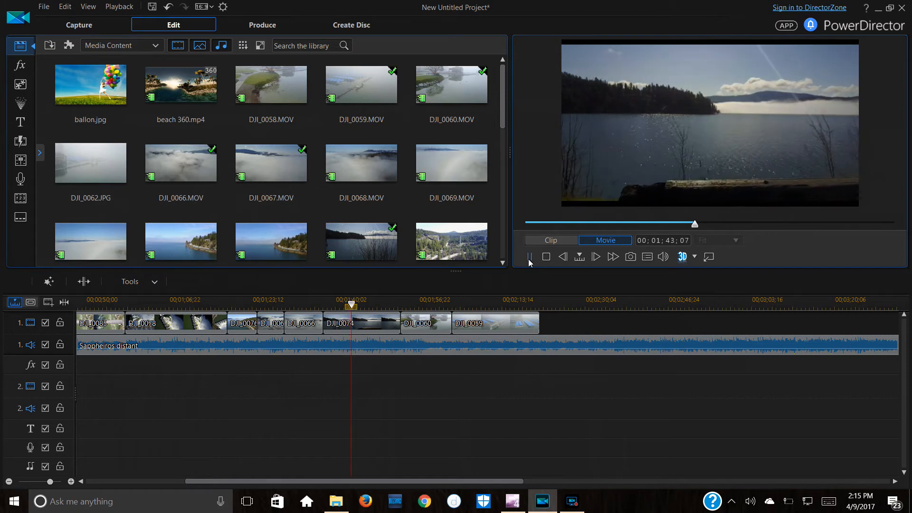
left_click(529, 260)
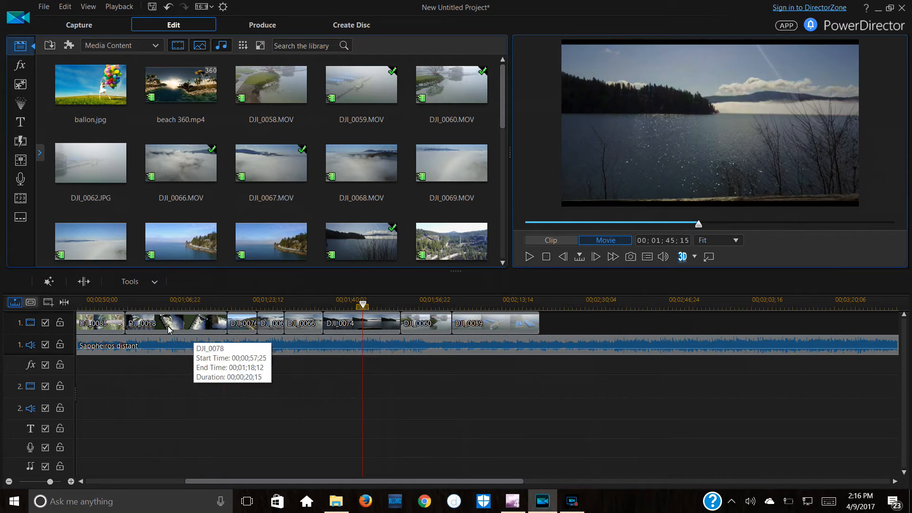
left_click(416, 327)
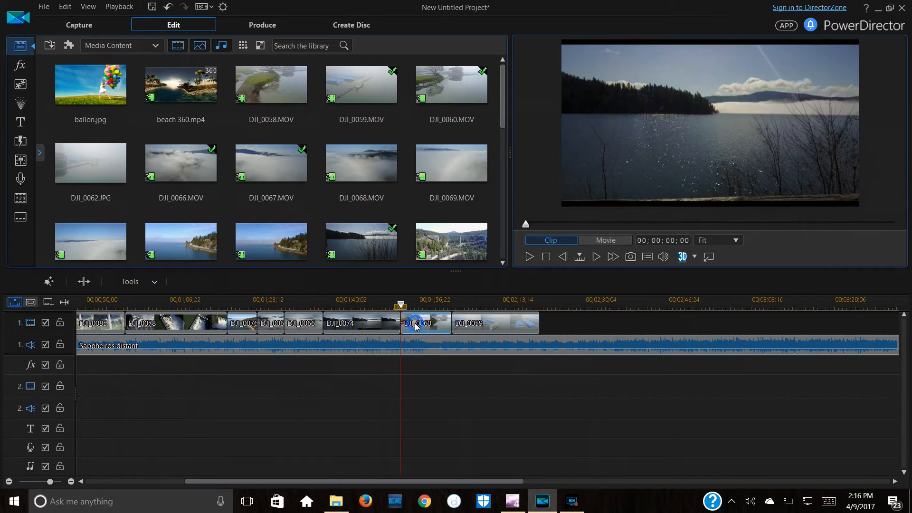
left_click(529, 256)
left_click(476, 326)
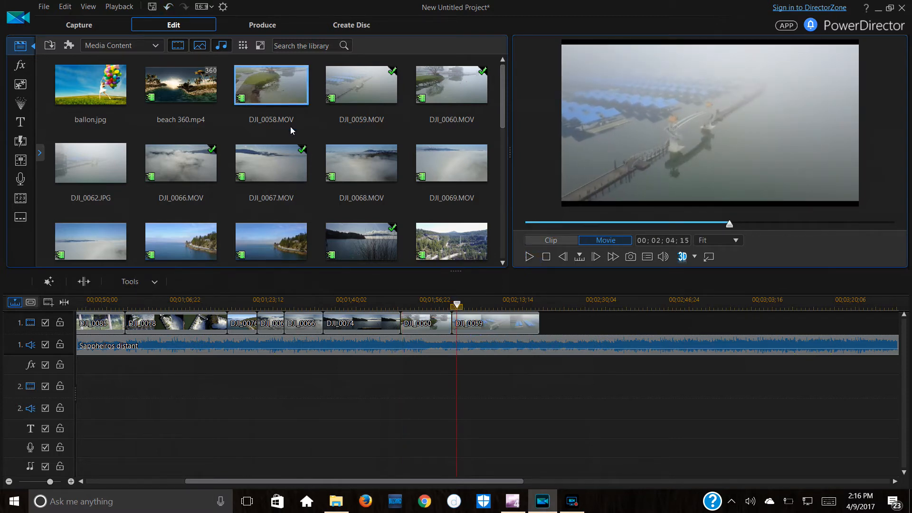
Look through the media library for more usable clips and inspect the last clip at 00;02;18;22.
scroll(354, 152, "down", 6)
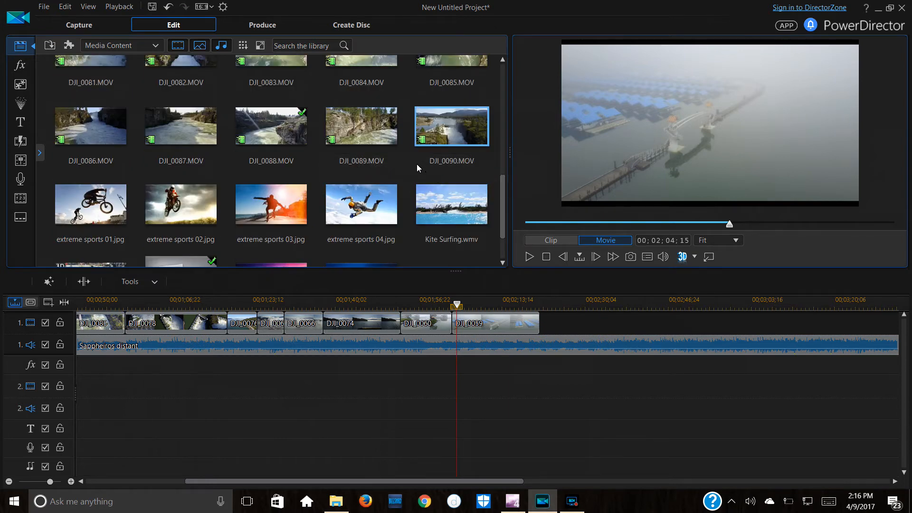
scroll(417, 164, "down", 2)
scroll(416, 164, "up", 8)
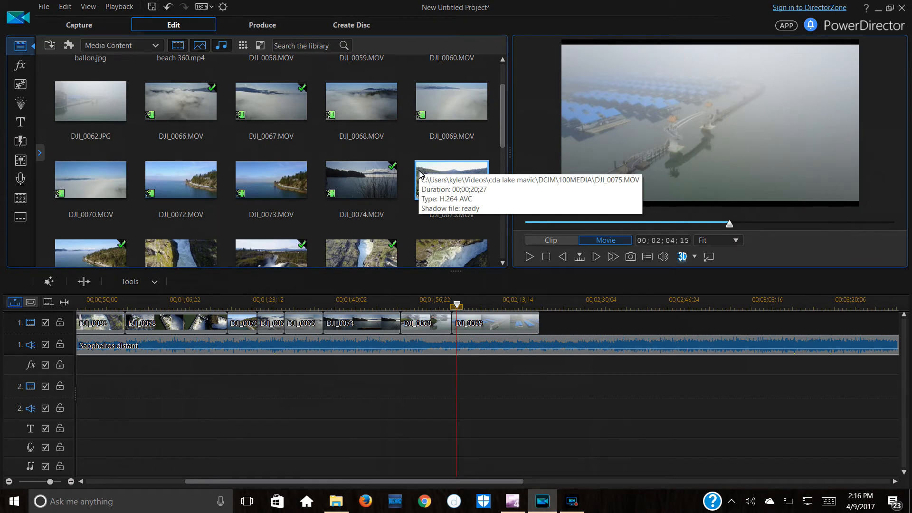
left_click(529, 308)
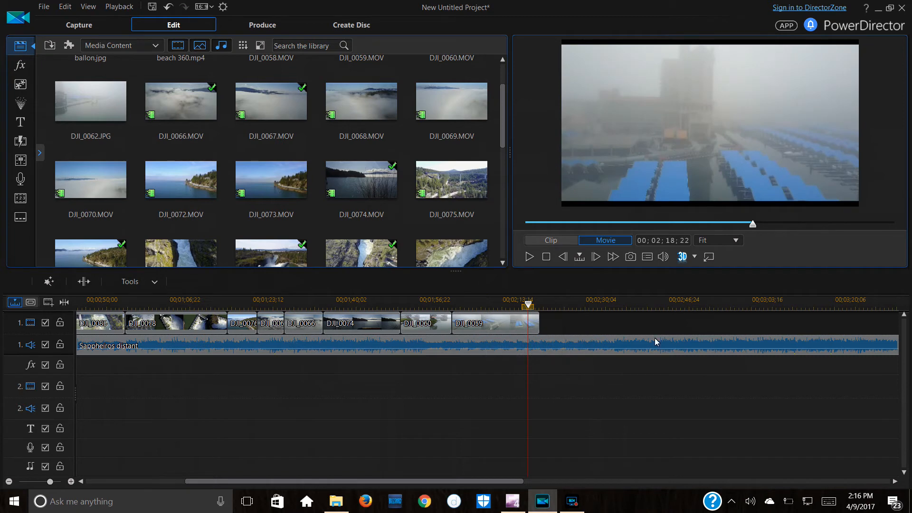
Add the custom "Thanks for watching" title directly after the last clip on video track 1.
left_click(31, 123)
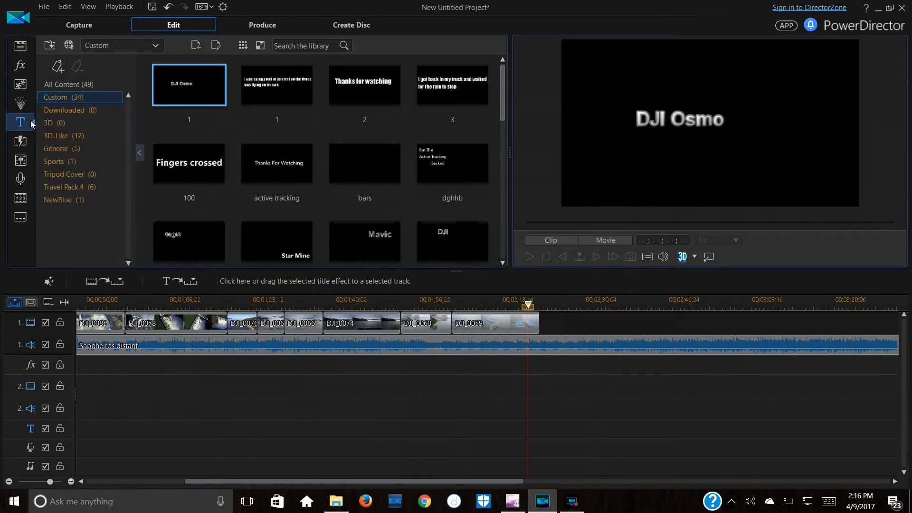
left_click(361, 81)
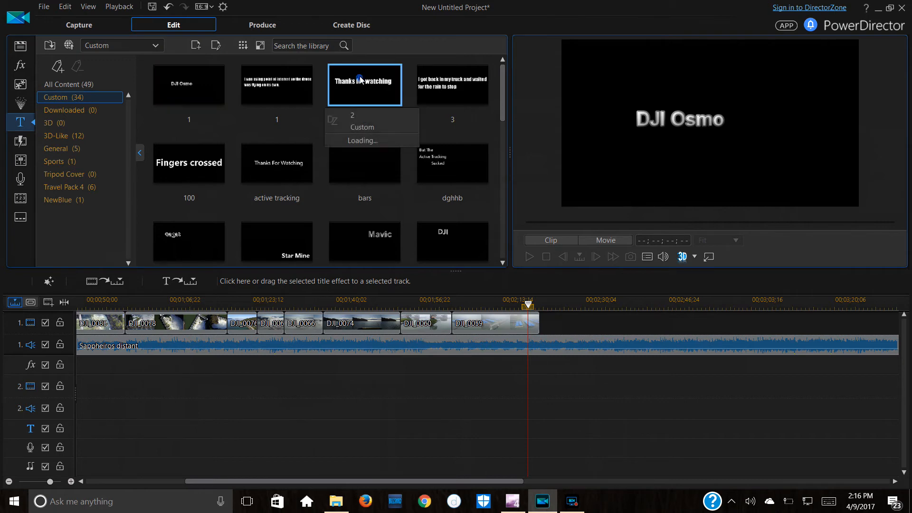
left_click_drag(361, 81, 540, 335)
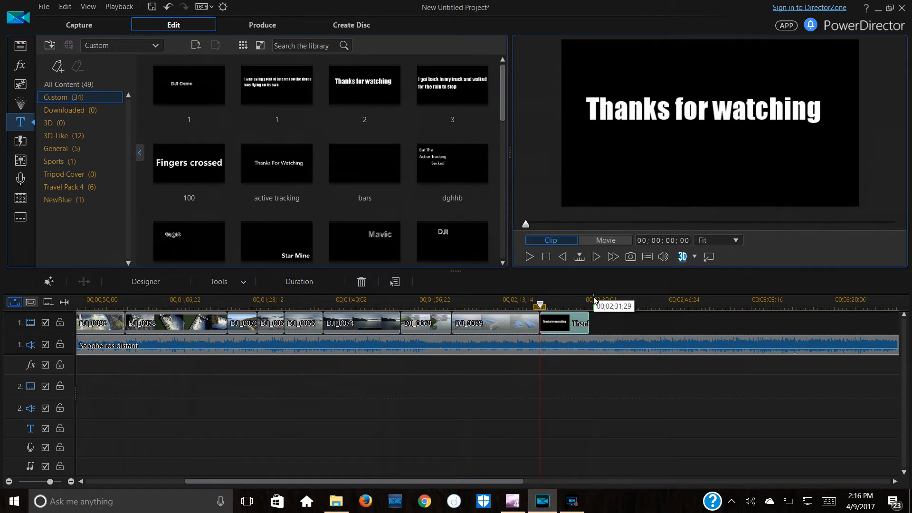
Play the "Thanks for watching" title, split it at 00;02;25;17 and remove the part after the split.
left_click(528, 257)
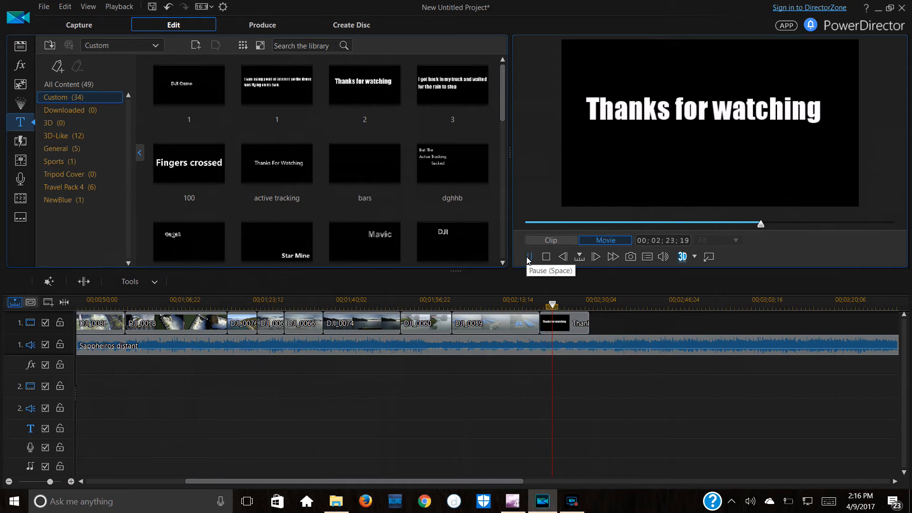
left_click(528, 257)
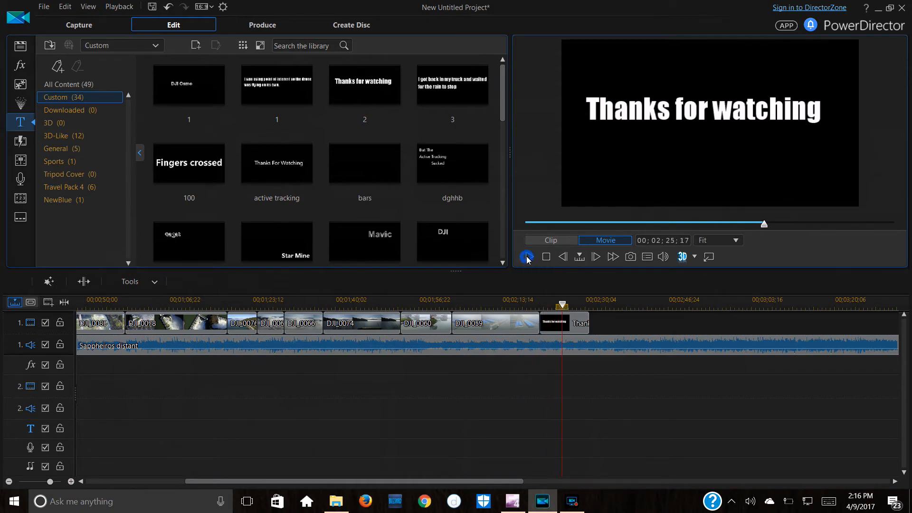
left_click(566, 327)
left_click(83, 281)
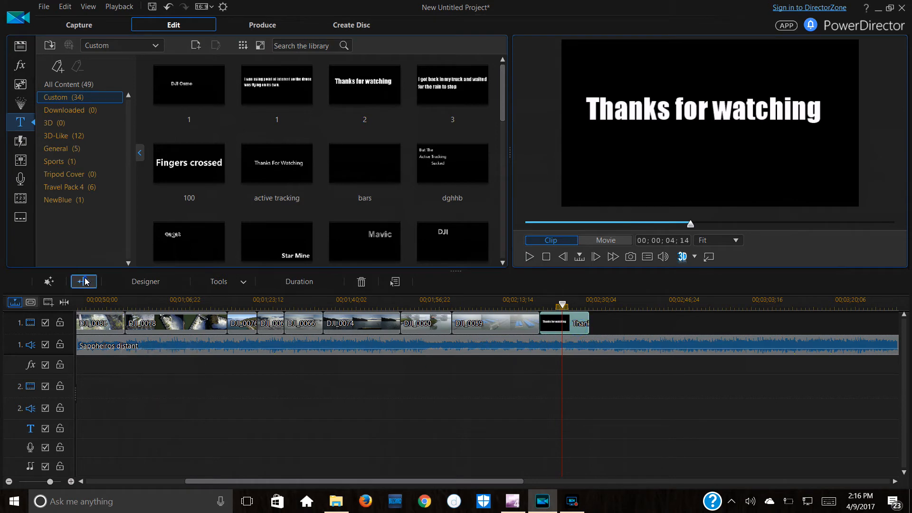
right_click(578, 324)
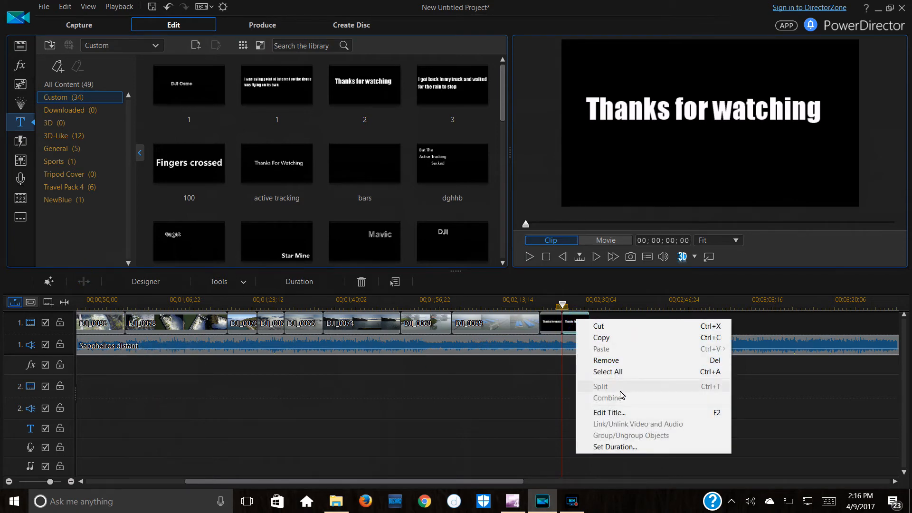
left_click(608, 362)
left_click(607, 361)
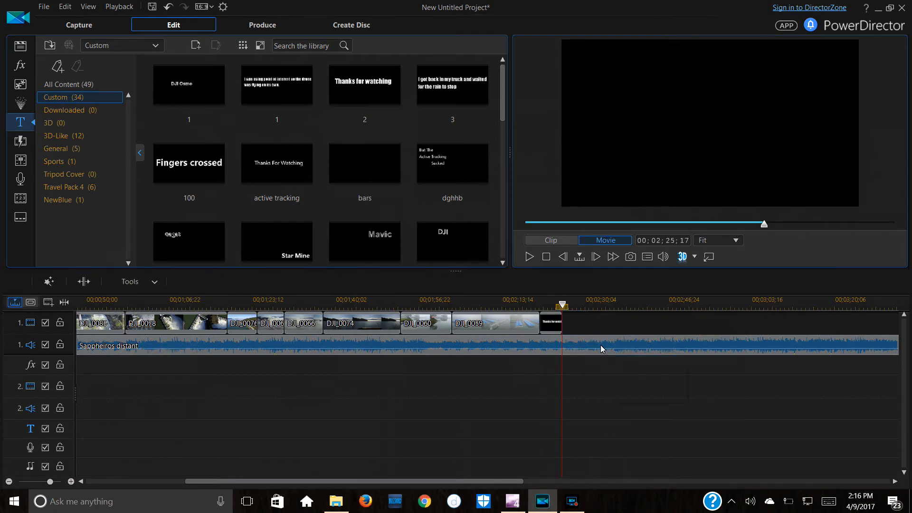
Play on past the end of the title and split the background music at 00;02;29;16.
left_click(529, 256)
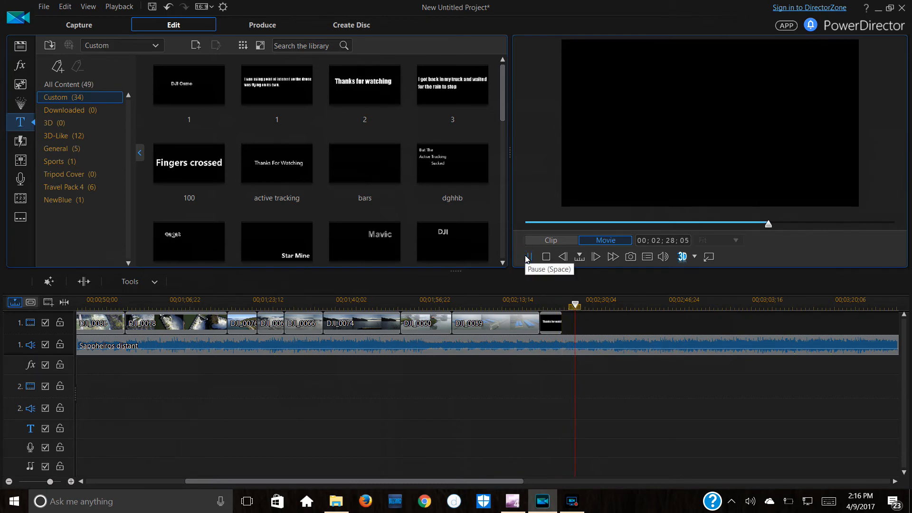
left_click(528, 256)
left_click(580, 350)
left_click(79, 281)
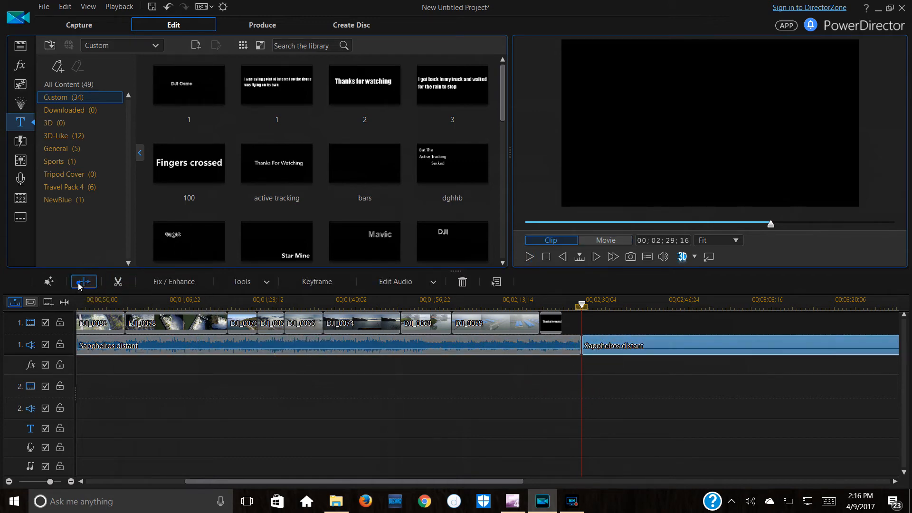
Fade out the end of the first music part with volume keyframes, lowering the gain at the split to -∞ dB.
left_click(574, 351)
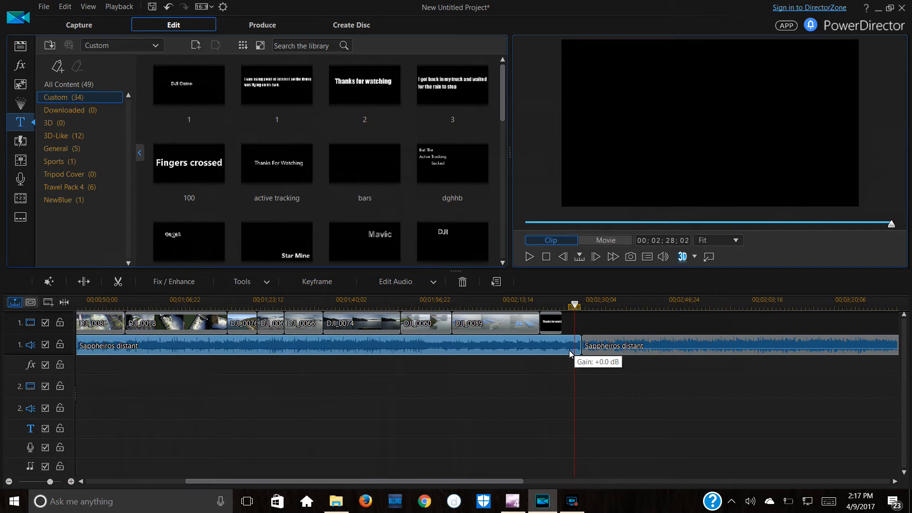
left_click(570, 350)
left_click(580, 350)
left_click_drag(582, 353, 580, 358)
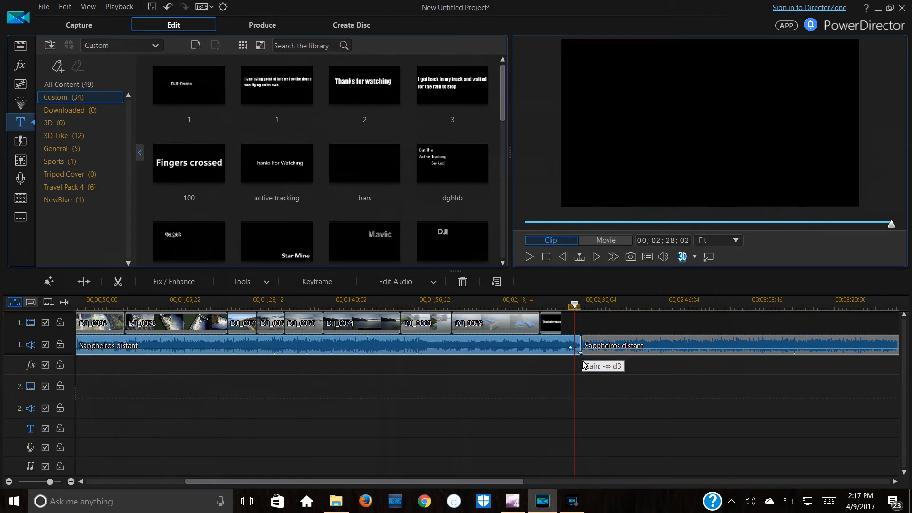
Remove the leftover background music after the split.
left_click(612, 352)
right_click(613, 353)
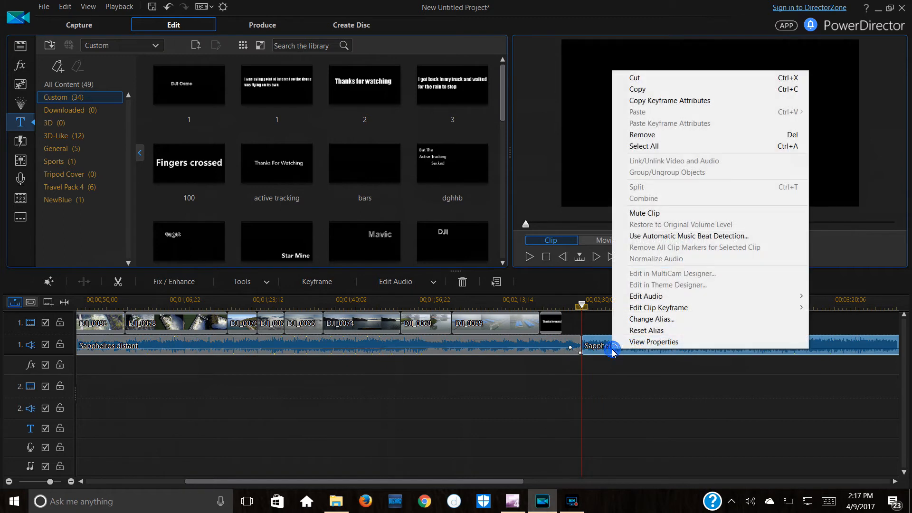
left_click(653, 135)
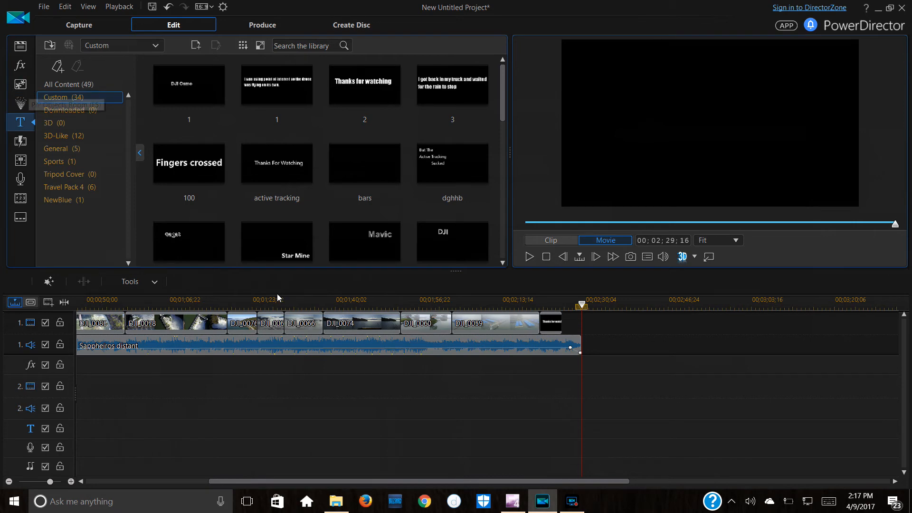
Enable Color Adjustment in Fix / Enhance for the DJI_0085 river clip at the start of the visible timeline.
left_click(97, 323)
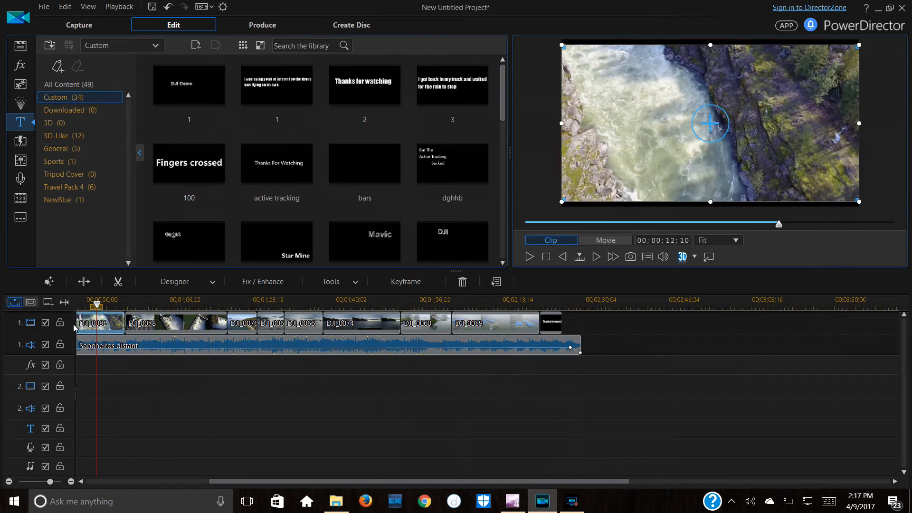
left_click(270, 282)
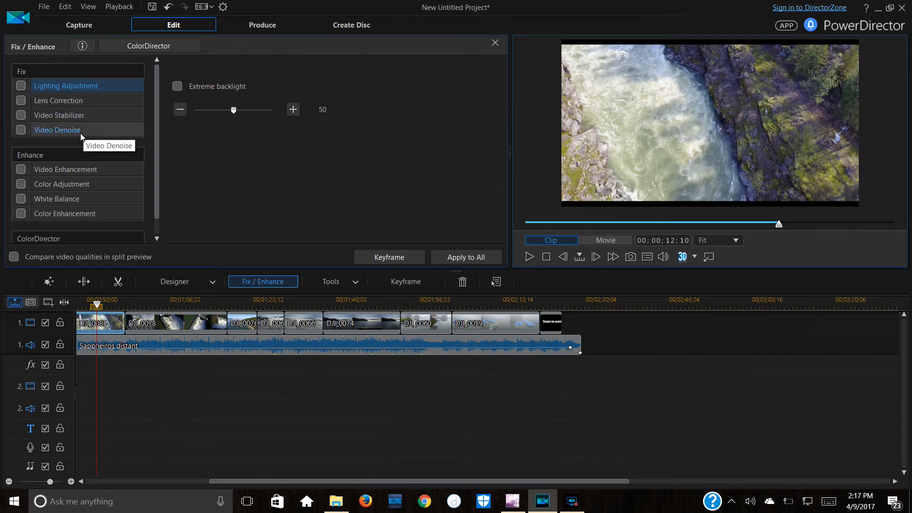
left_click(21, 184)
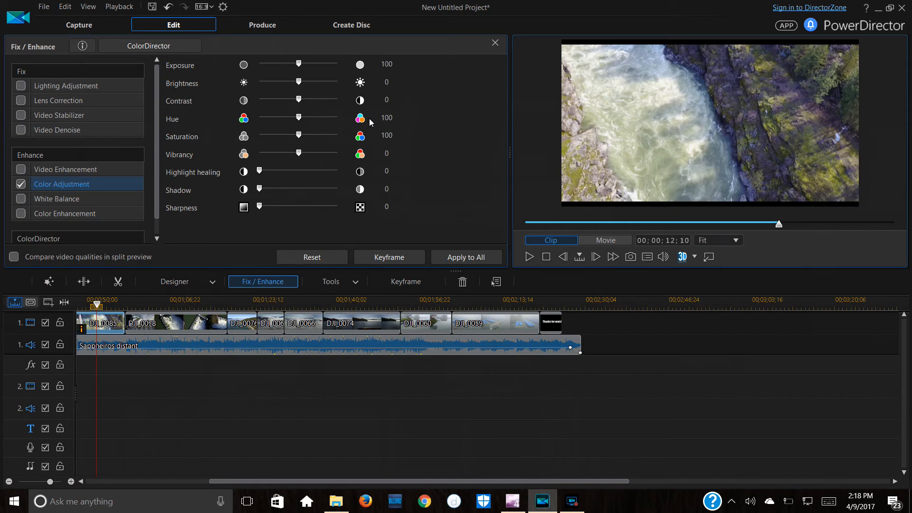
Set the DJI_0085 clip's brightness to -45, contrast to 41 and shadow to 40, and play the clip to check the look.
left_click_drag(300, 84, 285, 91)
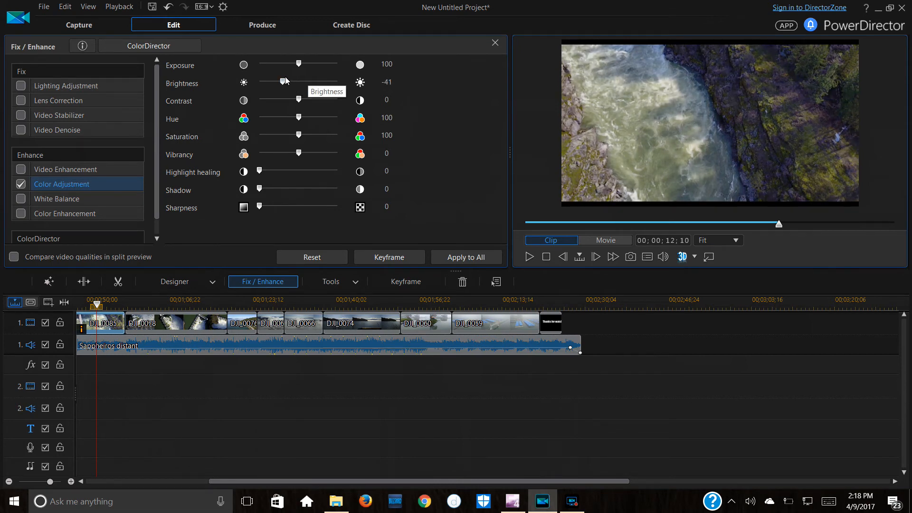
left_click_drag(284, 81, 280, 84)
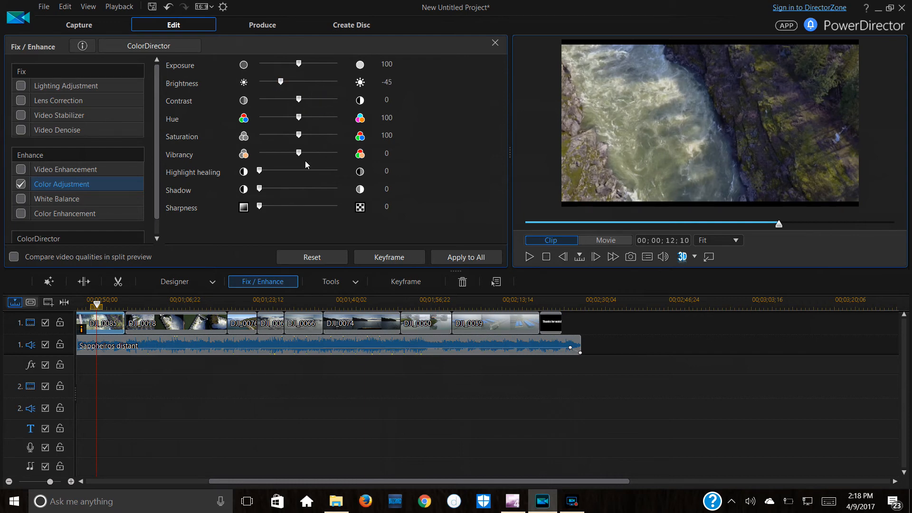
left_click_drag(298, 100, 307, 101)
left_click_drag(259, 189, 285, 189)
left_click_drag(288, 190, 309, 191)
left_click_drag(310, 191, 291, 195)
left_click_drag(309, 101, 318, 109)
left_click(529, 257)
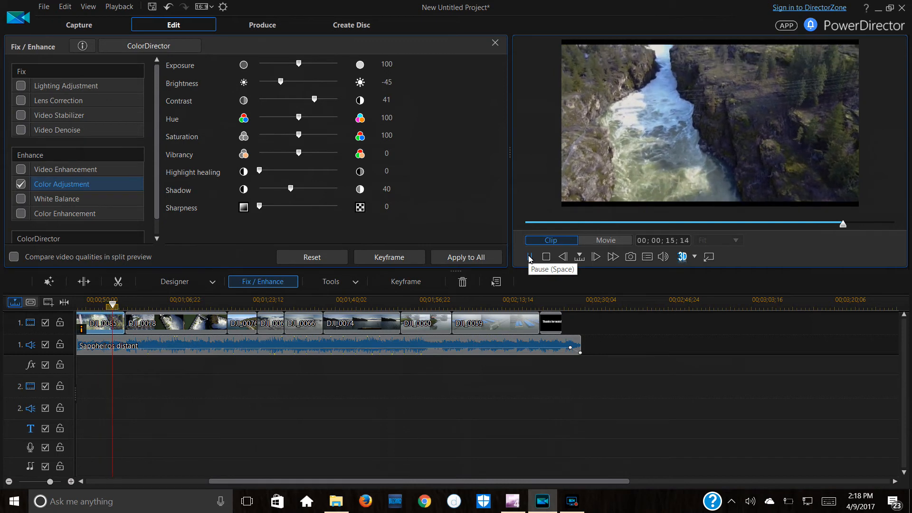
left_click(530, 257)
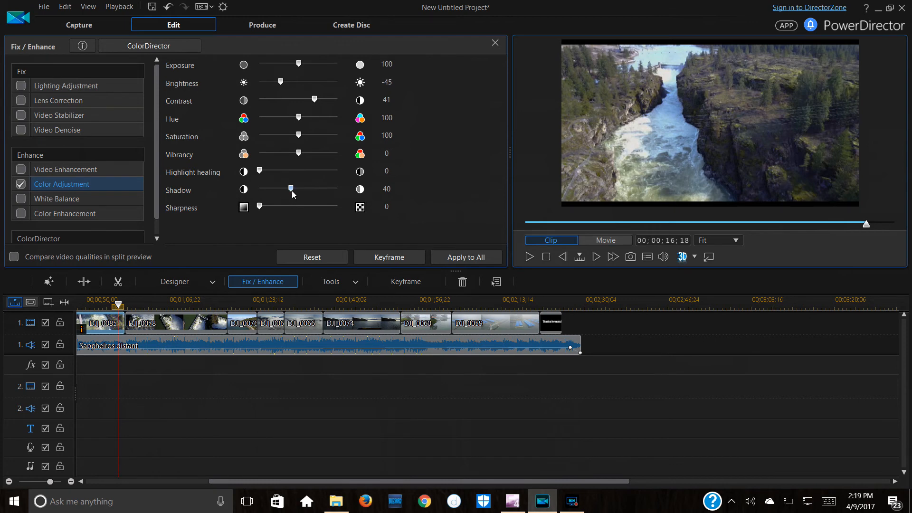
Refine the DJI_0085 clip's color adjustment to shadow 30 and contrast 70, and preview it briefly.
left_click_drag(291, 190, 309, 198)
left_click_drag(286, 202, 284, 201)
left_click_drag(317, 101, 326, 100)
left_click(528, 256)
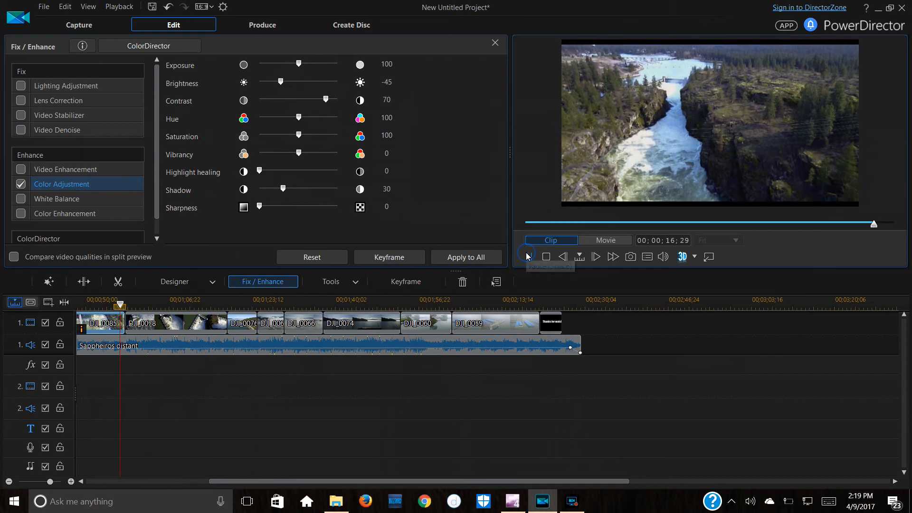
left_click(546, 256)
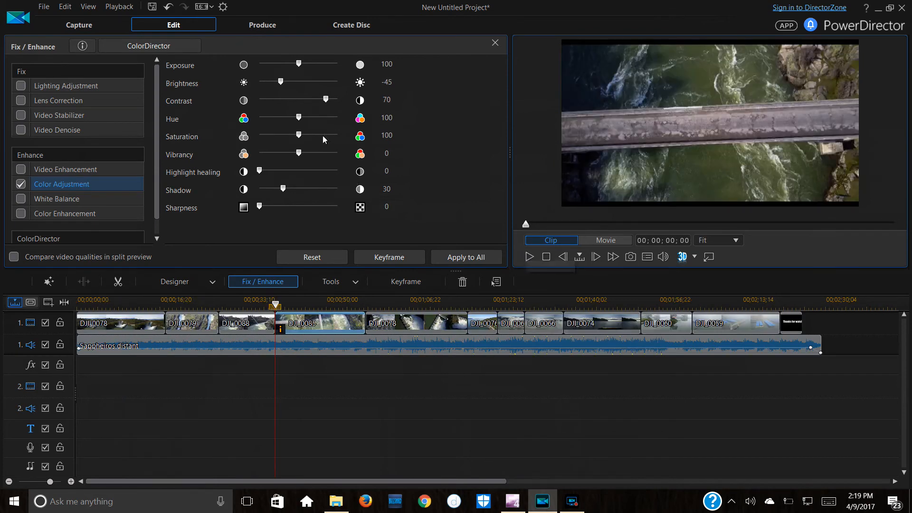
Compare against the end of the preceding DJI_0088 clip, and apply the DJI_0085 clip's color adjustment to all clips.
left_click_drag(276, 310, 268, 310)
left_click(529, 256)
left_click(530, 256)
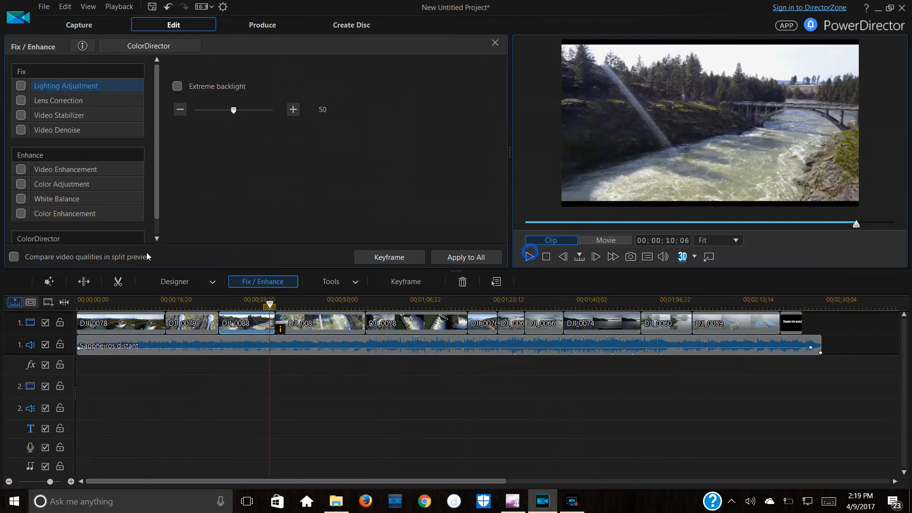
left_click(315, 327)
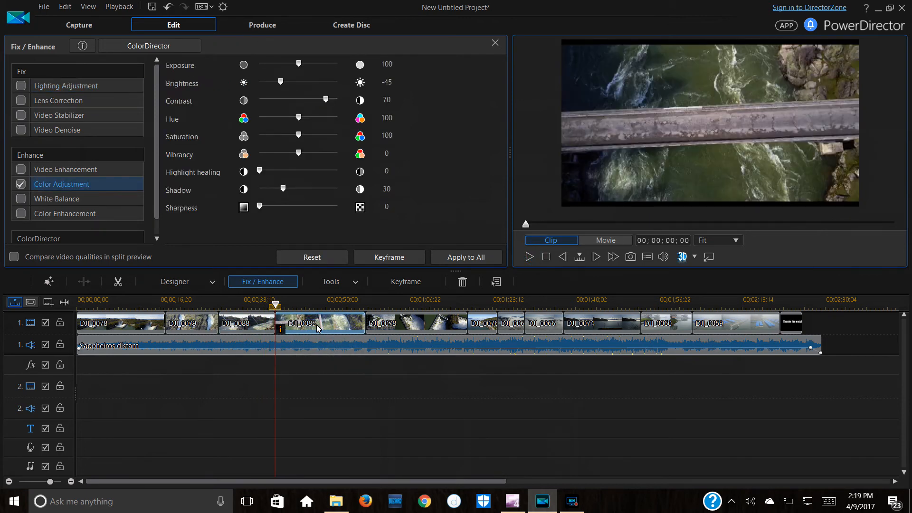
left_click(450, 257)
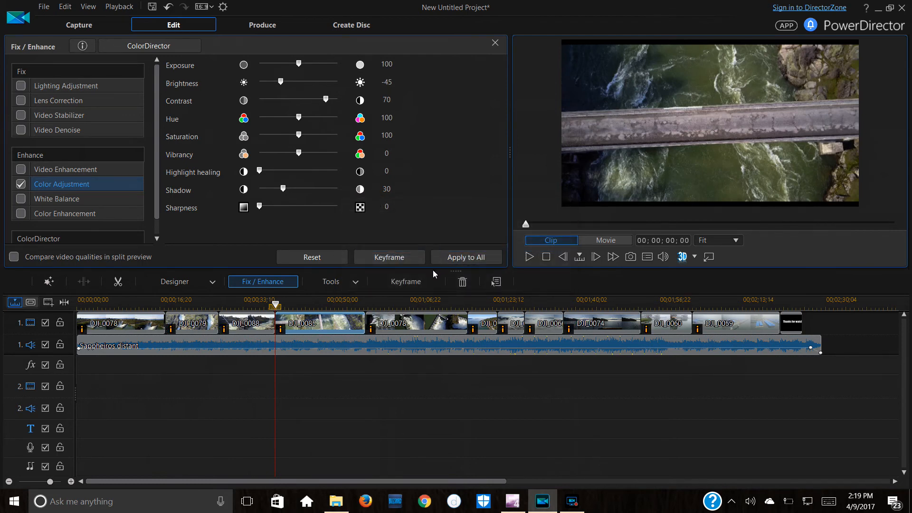
Play samples of the river, cloud and lake clips along the timeline to check the applied color adjustment.
left_click(249, 303)
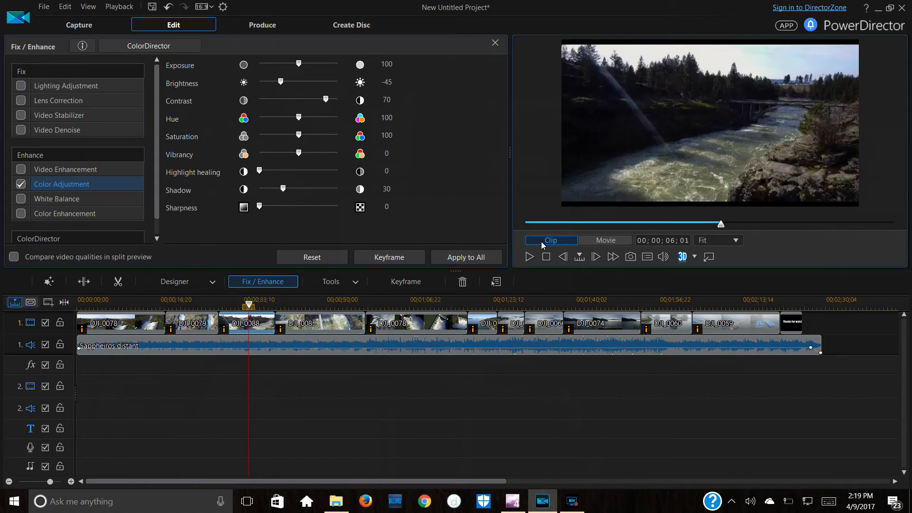
left_click(529, 258)
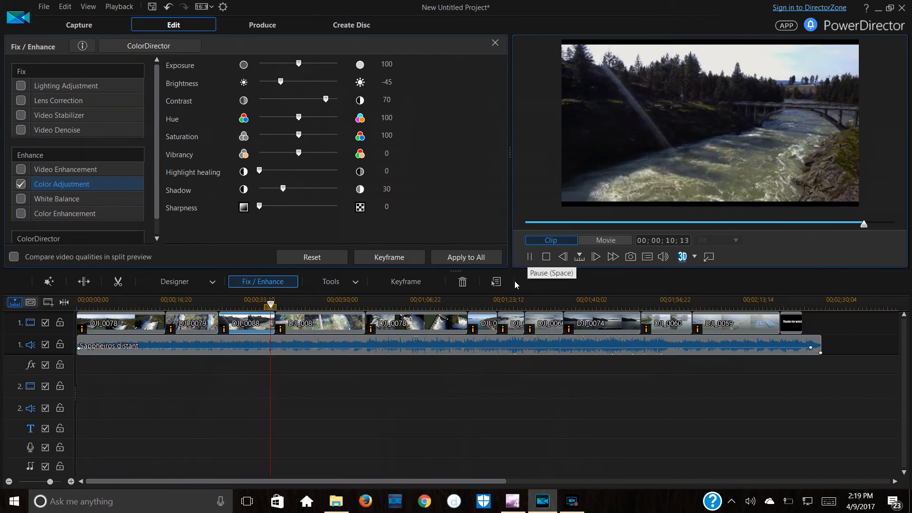
left_click(307, 306)
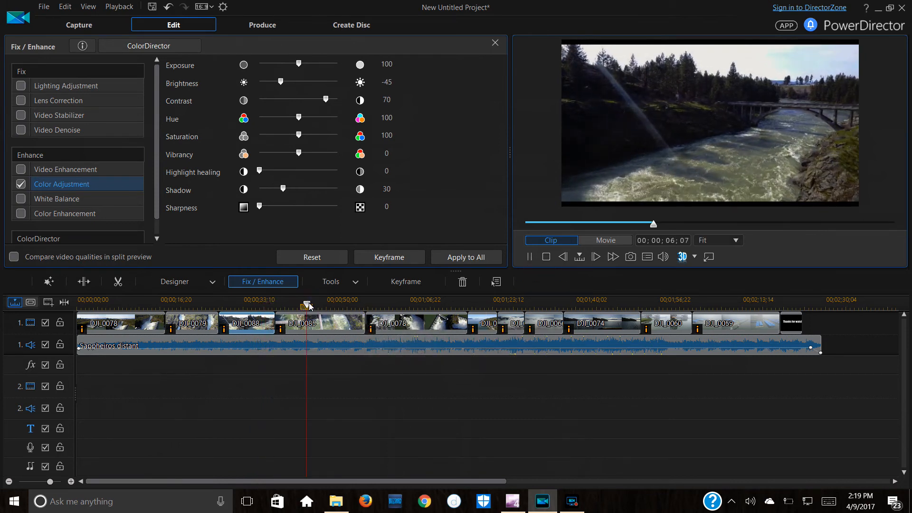
left_click(538, 304)
left_click(609, 309)
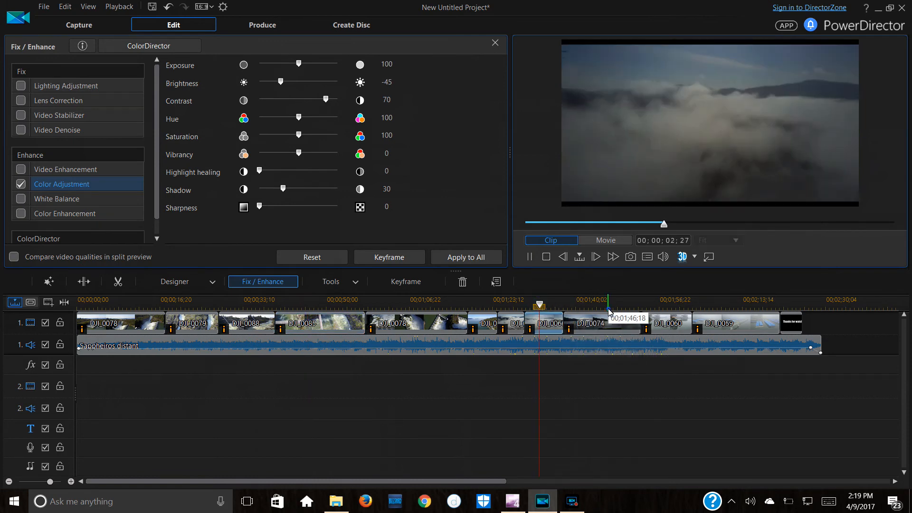
key("space")
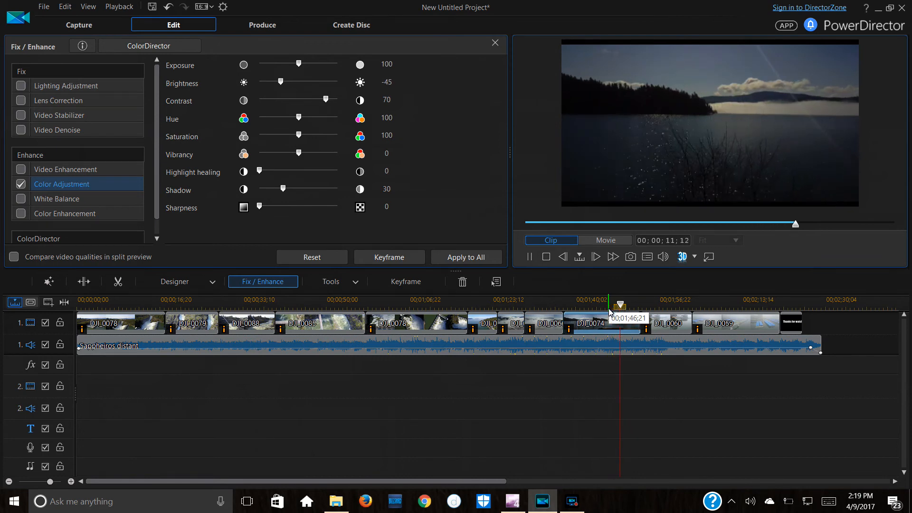
left_click(528, 257)
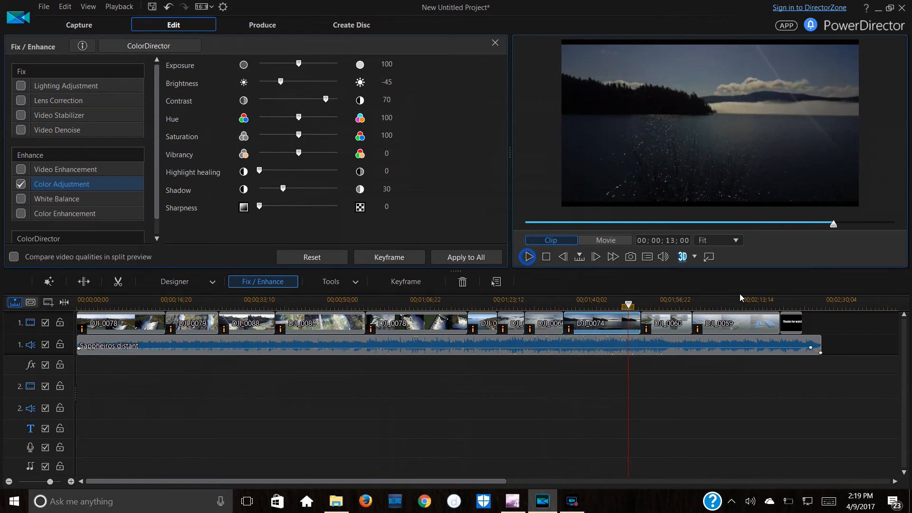
Set the brightness of the foggy DJI_0060 waterfront clip to -33.
left_click(685, 328)
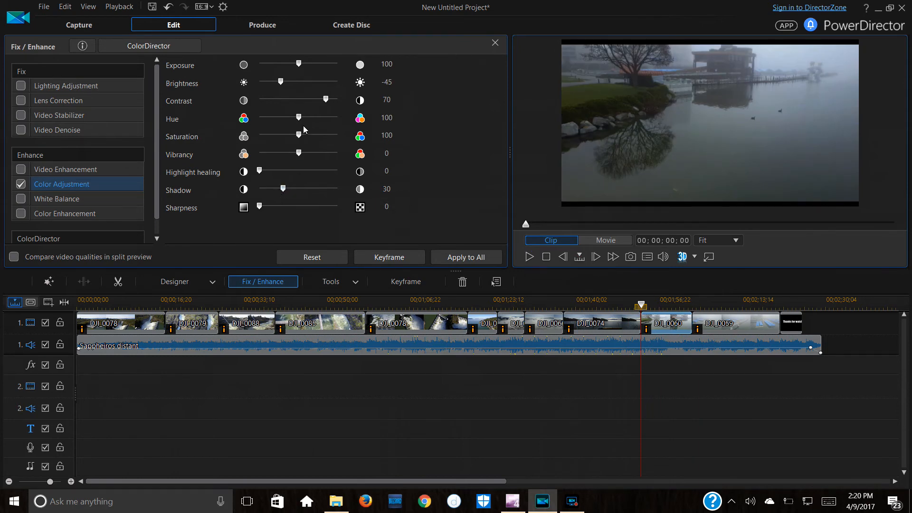
left_click_drag(278, 82, 283, 83)
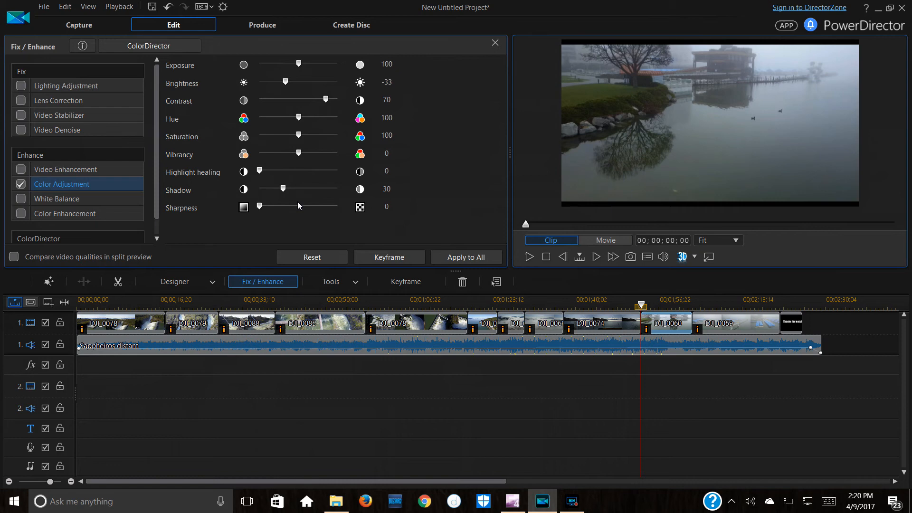
Set the second DJI_0078 dam clip's brightness to -37 and vibrancy to -32, checking the look in playback.
left_click(390, 331)
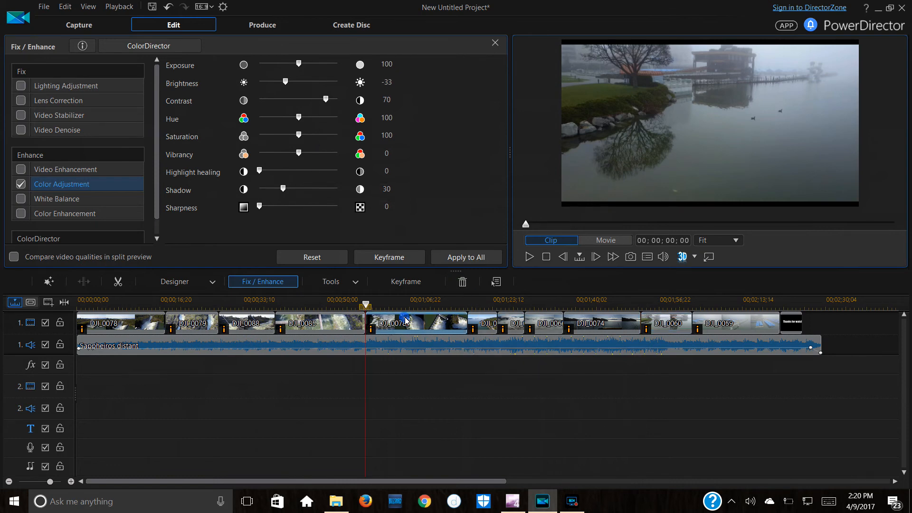
left_click(530, 256)
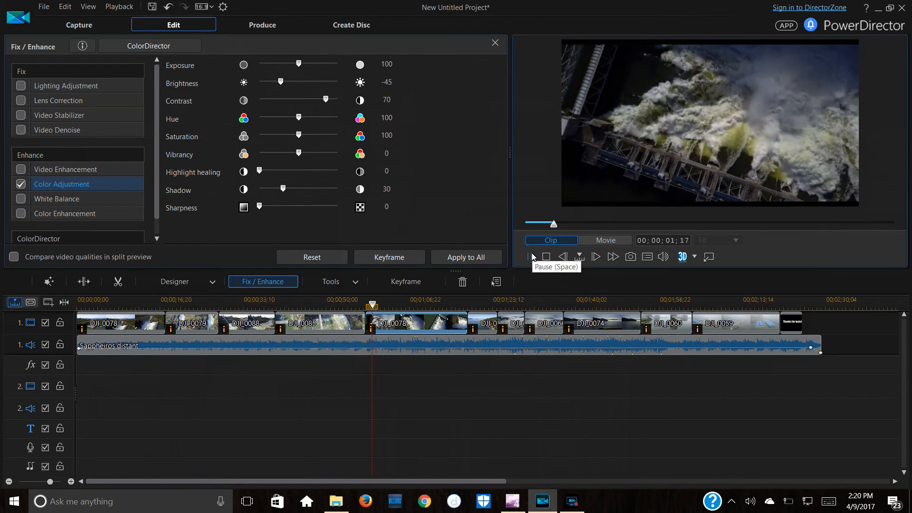
left_click(530, 256)
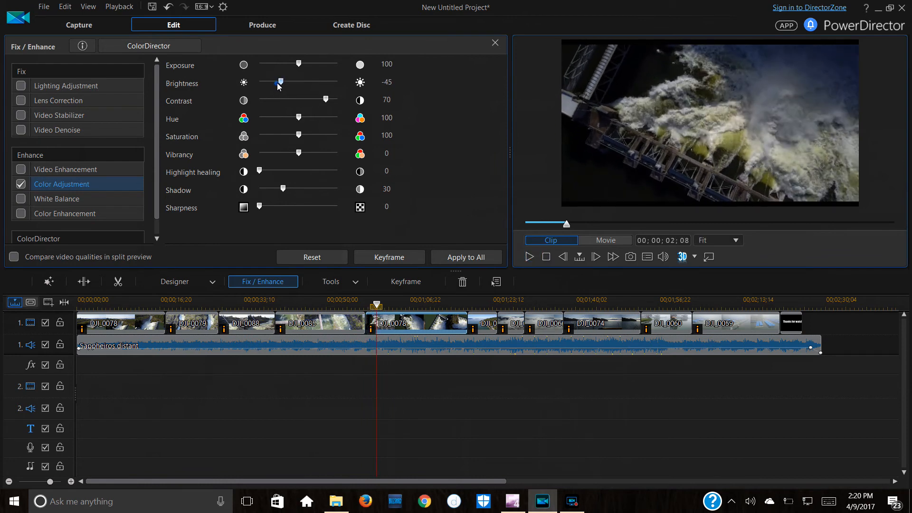
left_click_drag(283, 83, 287, 87)
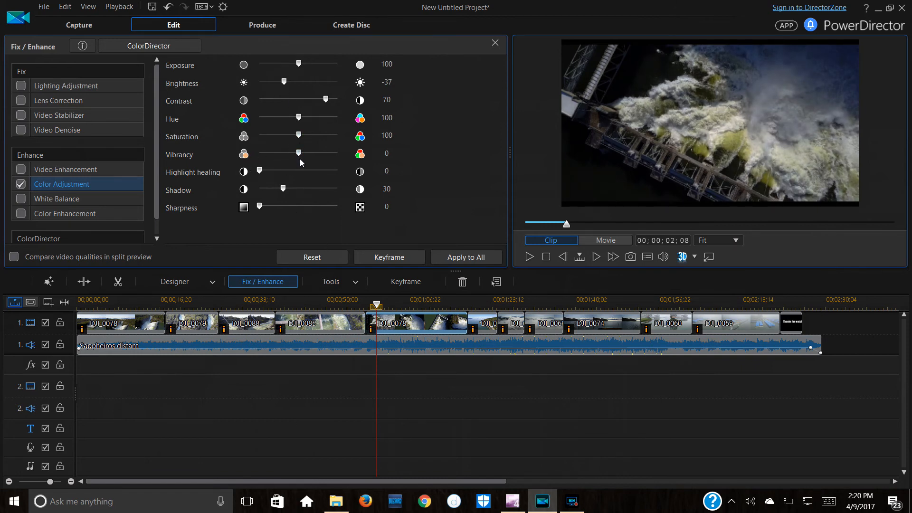
left_click_drag(299, 154, 284, 160)
left_click(529, 258)
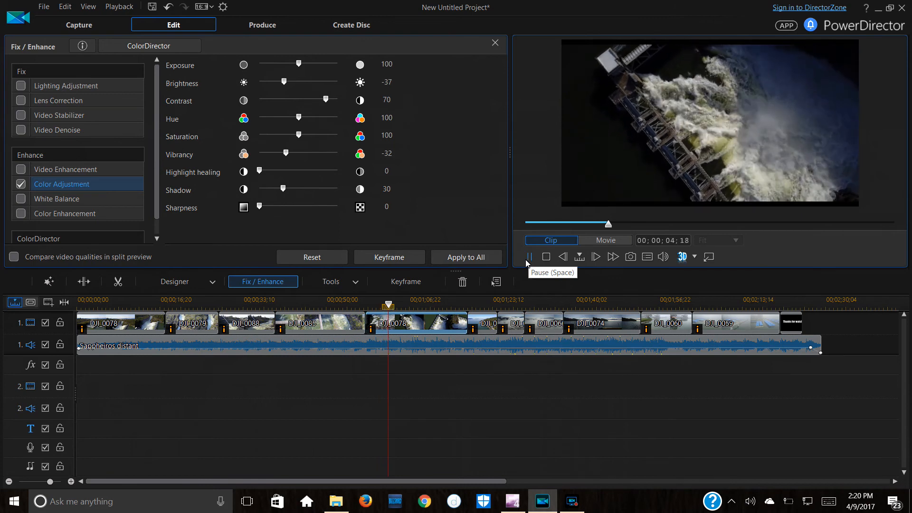
left_click(527, 262)
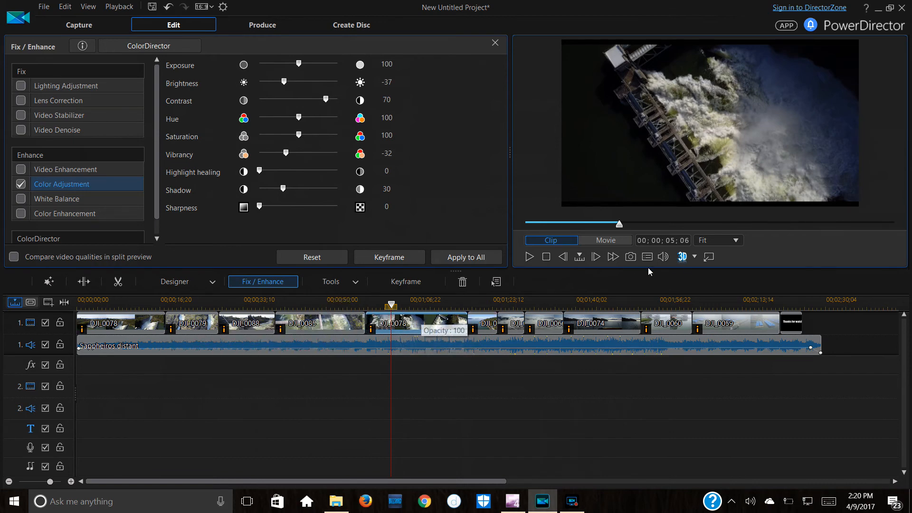
Set the brightness of the opening DJI_0078 clip to -38 and apply its color adjustment to all clips.
left_click(127, 318)
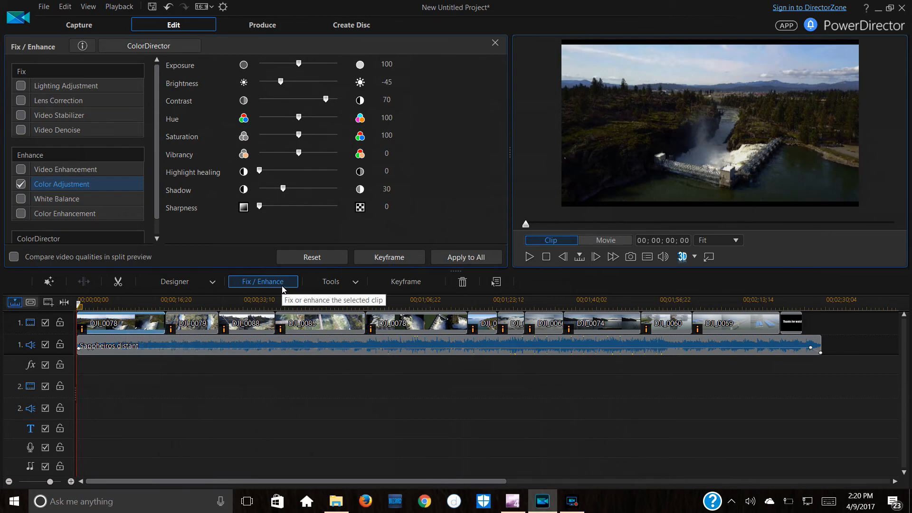
left_click_drag(282, 87, 286, 89)
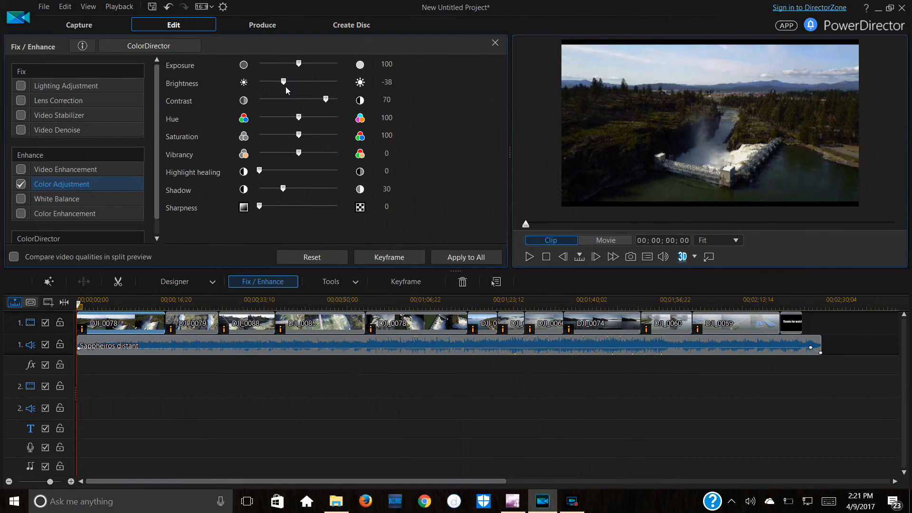
left_click(475, 257)
Go to movie production and choose the MPEG-4 1920 x 1080/30p (16 Mbps) profile for the H.264 AVC output.
left_click(281, 21)
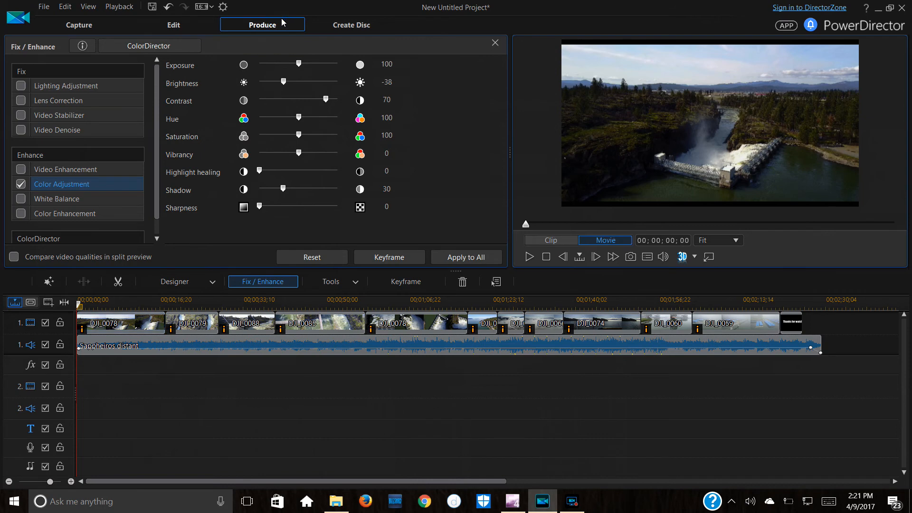
left_click(160, 226)
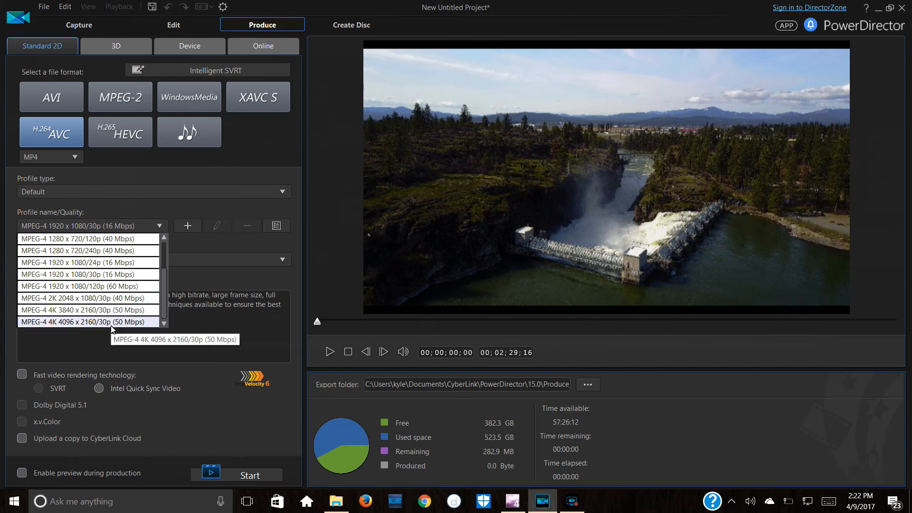
left_click(109, 275)
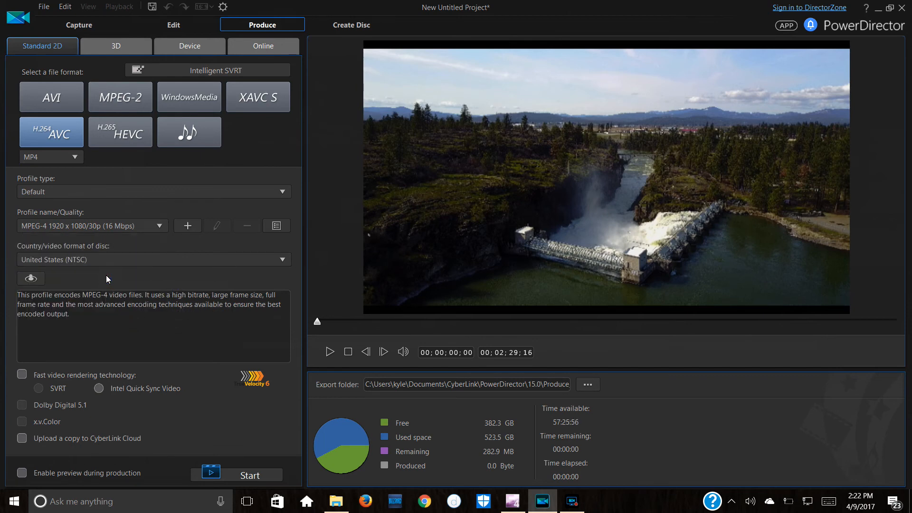
Replace the export path with "dji mavic dam footage, drone fying over lake," and start producing the movie.
left_click(569, 383)
key("BackSpace")
key("BackSpace")
key("BackSpace")
key("BackSpace")
key("BackSpace")
key("BackSpace")
key("BackSpace")
key("BackSpace")
key("BackSpace")
key("BackSpace")
key("BackSpace")
key("BackSpace")
key("BackSpace")
key("BackSpace")
key("BackSpace")
key("BackSpace")
key("BackSpace")
key("BackSpace")
key("BackSpace")
key("BackSpace")
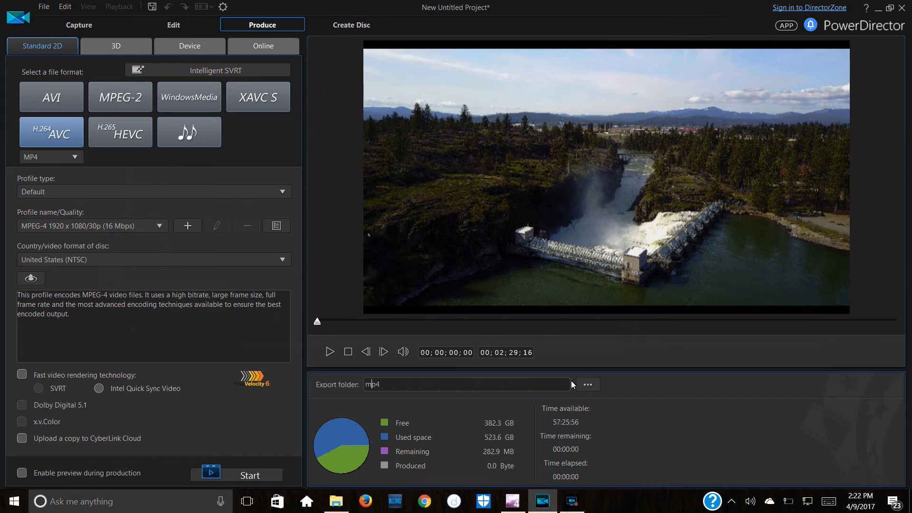
key("BackSpace")
key("BackSpace")
key("BackSpace")
type("dji mavic dam footage, drone fying over lake")
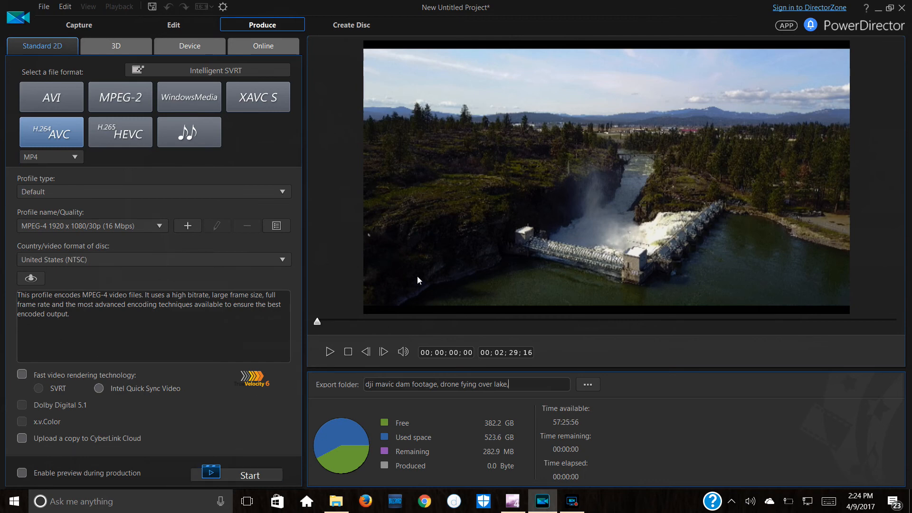
left_click(227, 477)
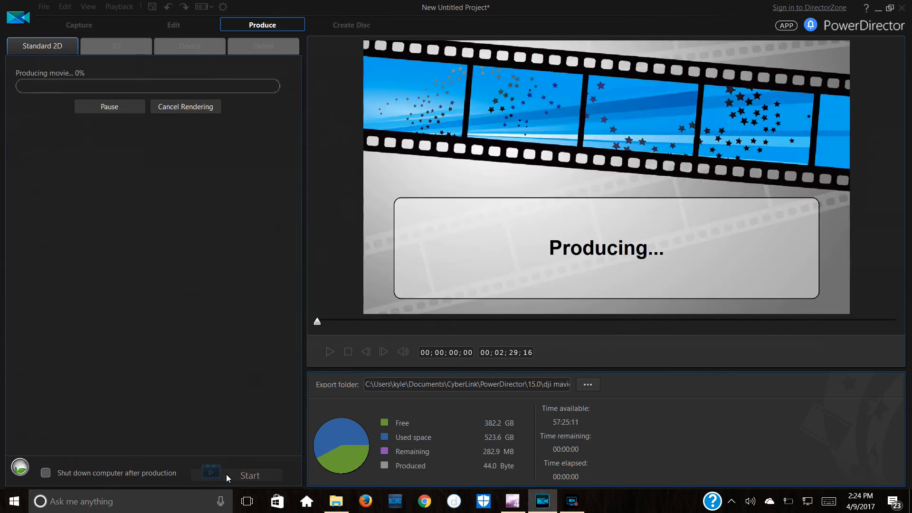